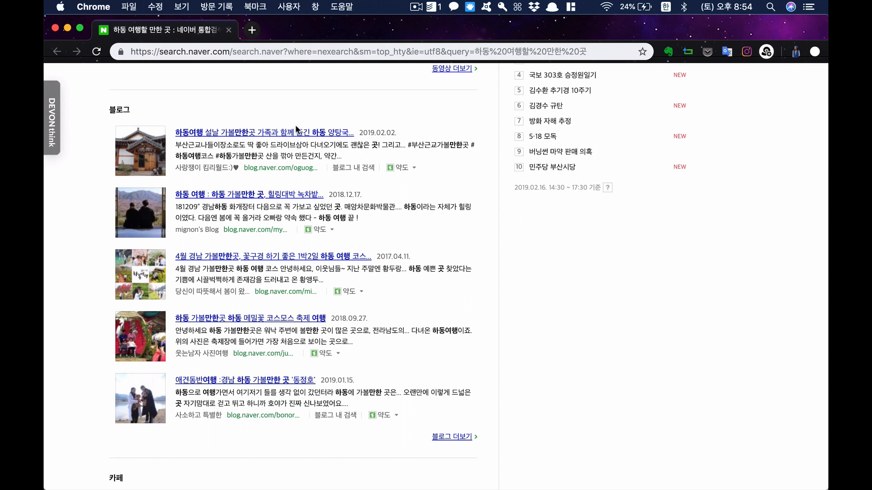
Step: Save the first two blog results, on the 설날 가족 trip and the 힐링대박 녹차밭, to the DEVONthink Inbox
{"action": "left_click_drag", "start_coordinate": [295, 129], "coordinate": [48, 123]}
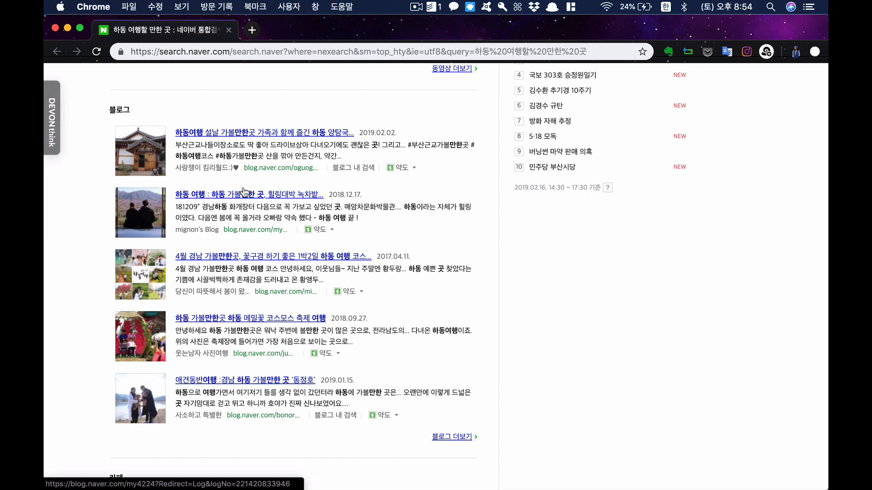
{"action": "left_click_drag", "start_coordinate": [244, 191], "coordinate": [102, 101]}
{"action": "left_click_drag", "start_coordinate": [144, 189], "coordinate": [66, 128]}
{"action": "left_click_drag", "start_coordinate": [123, 99], "coordinate": [123, 99]}
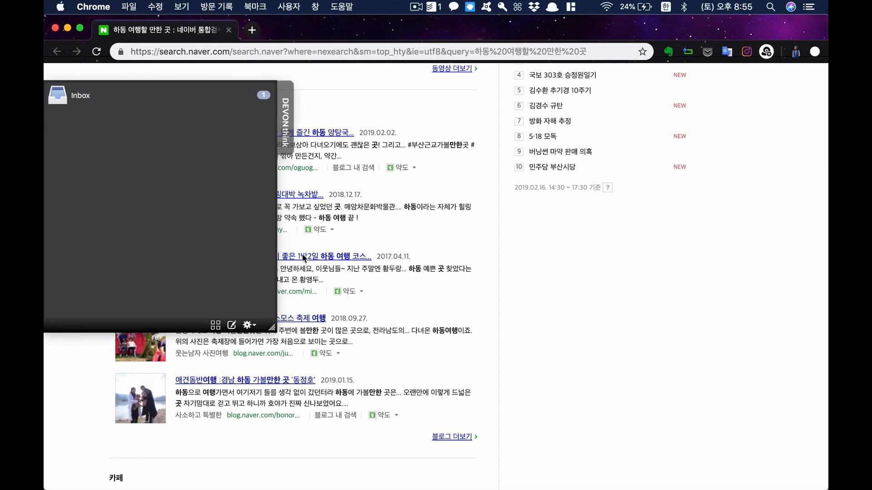
Step: Add the blog results about the 메밀꽃 코스모스 축제 and '동정호' to the DEVONthink Inbox
{"action": "scroll", "coordinate": [267, 283], "scroll_direction": "down", "scroll_amount": 5}
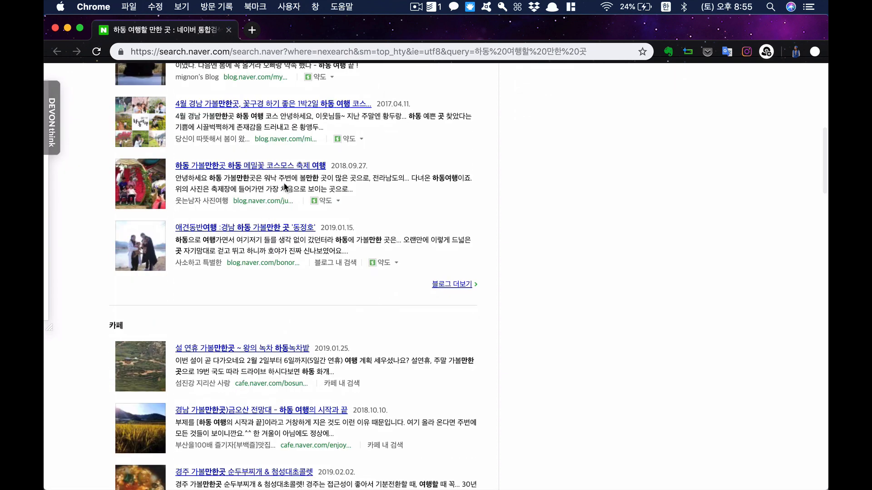
{"action": "left_click_drag", "start_coordinate": [287, 167], "coordinate": [100, 98]}
{"action": "left_click_drag", "start_coordinate": [252, 229], "coordinate": [99, 97]}
Step: Open the full blog results and save the '동정호' and '1박2일 하동여행 - 하동맛집' posts to the DEVONthink Inbox
{"action": "left_click", "coordinate": [441, 289]}
{"action": "scroll", "coordinate": [285, 273], "scroll_direction": "down", "scroll_amount": 5}
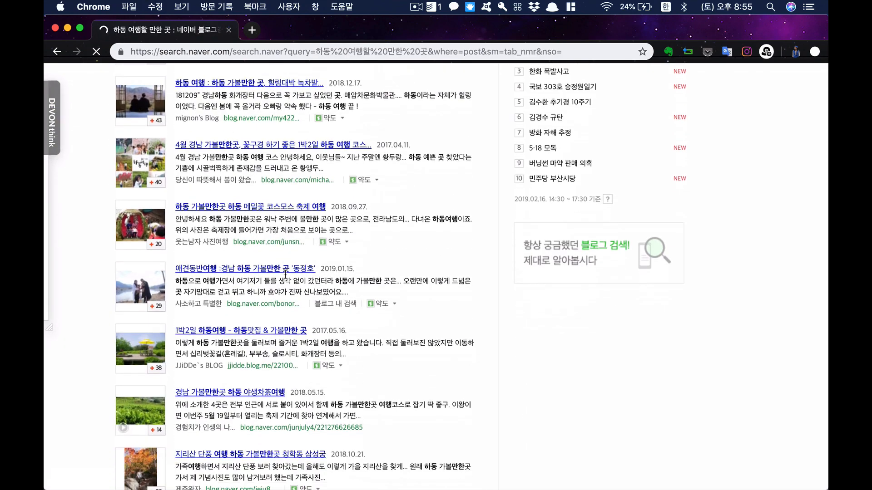
{"action": "scroll", "coordinate": [286, 274], "scroll_direction": "down", "scroll_amount": 3}
{"action": "left_click_drag", "start_coordinate": [264, 202], "coordinate": [77, 104]}
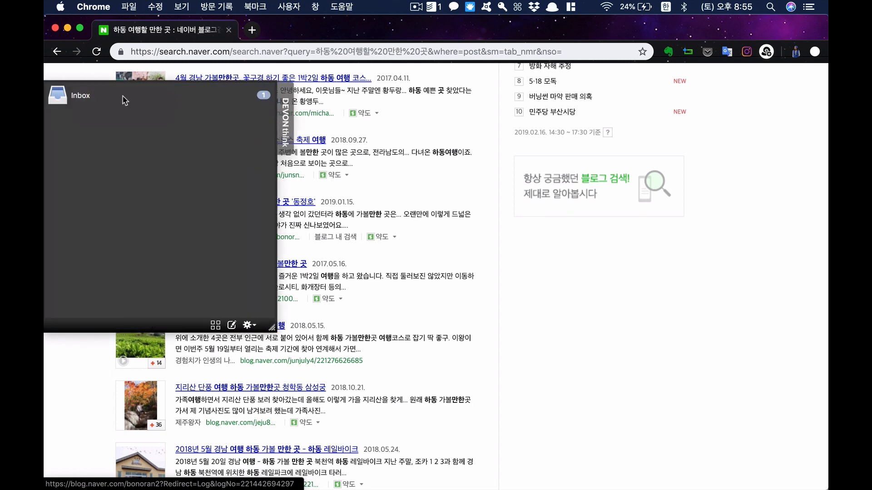
{"action": "left_click_drag", "start_coordinate": [258, 262], "coordinate": [145, 101]}
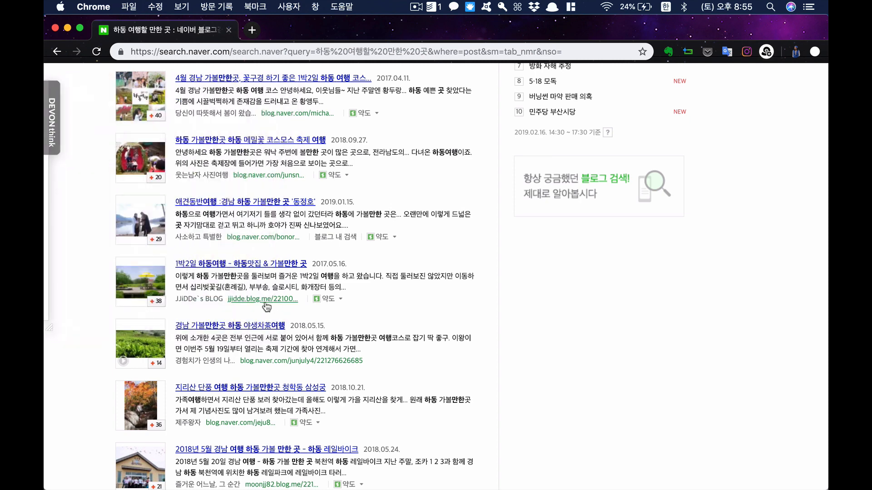
Step: Save the remaining posts on this results page (야생차茶여행, 청학동 삼성궁, 하동 레일바이크, 쌍계사) to the DEVONthink Inbox
{"action": "scroll", "coordinate": [236, 191], "scroll_direction": "down", "scroll_amount": 5}
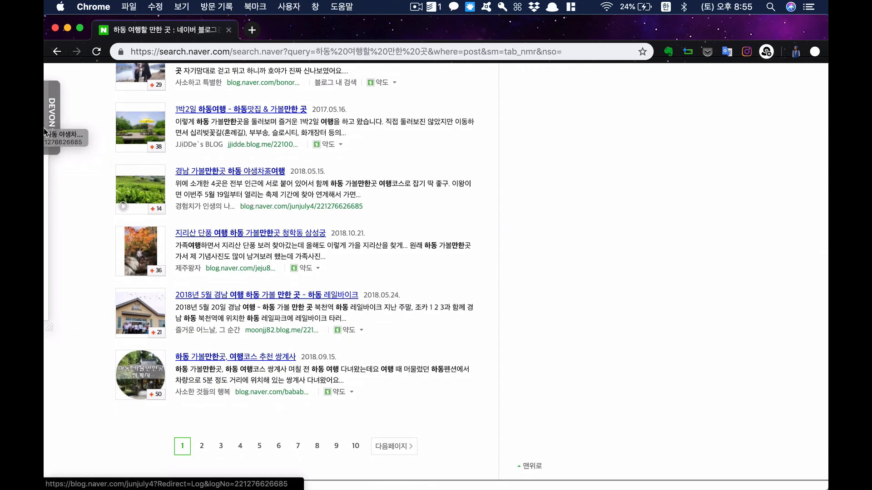
{"action": "left_click_drag", "start_coordinate": [45, 131], "coordinate": [178, 103]}
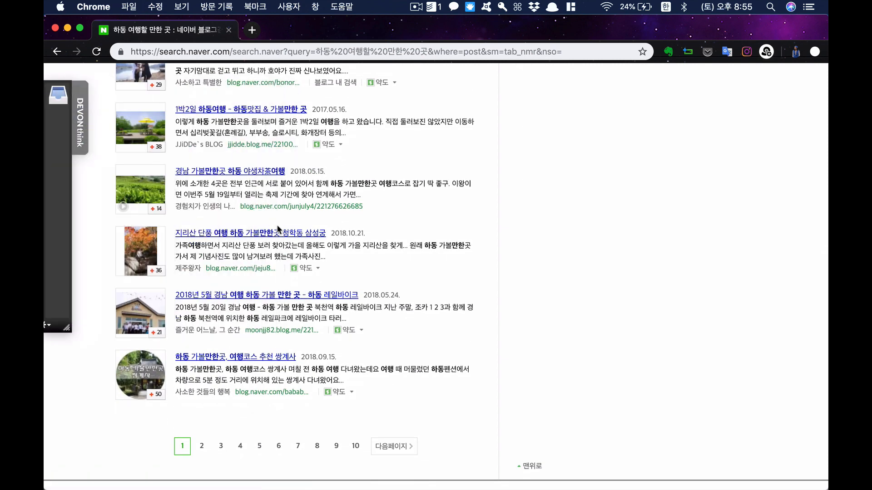
{"action": "left_click_drag", "start_coordinate": [279, 229], "coordinate": [116, 100]}
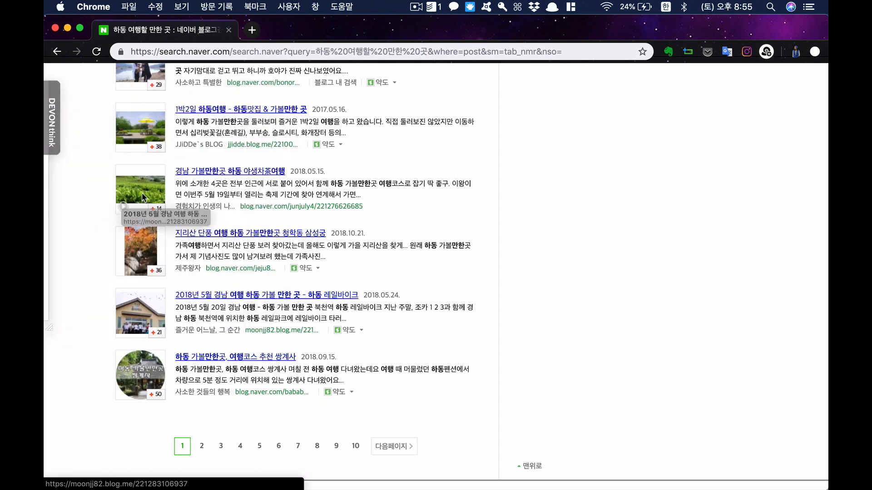
{"action": "left_click_drag", "start_coordinate": [143, 196], "coordinate": [117, 117]}
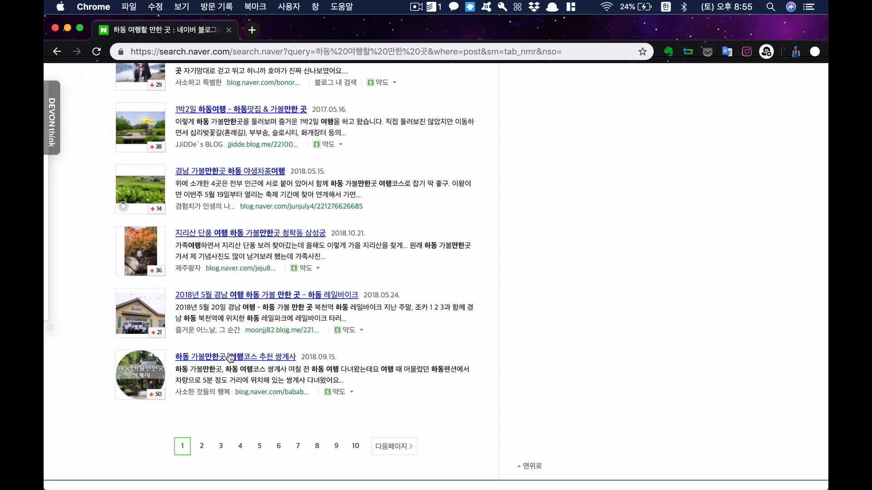
{"action": "left_click_drag", "start_coordinate": [230, 357], "coordinate": [125, 136]}
Step: Open page 2 of the blog results and save its first four posts, from 꽃양귀비축제 through 최참판댁, to the DEVONthink Inbox
{"action": "left_click", "coordinate": [201, 449]}
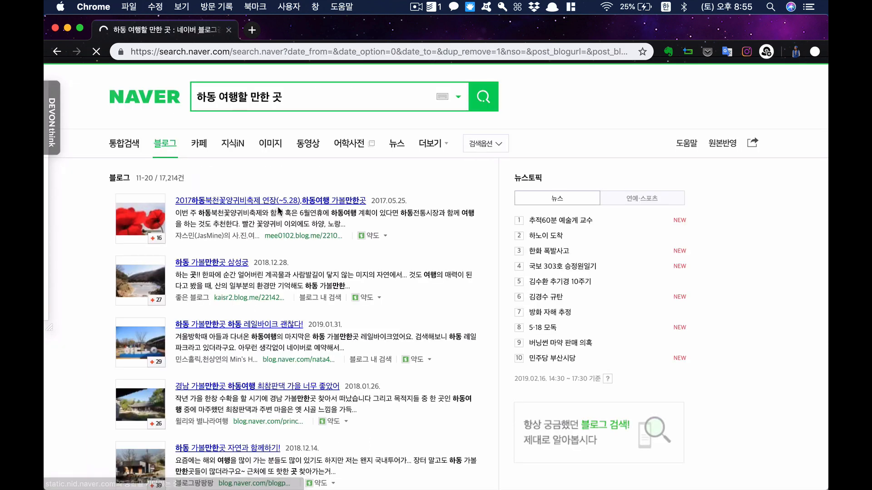
{"action": "left_click_drag", "start_coordinate": [100, 129], "coordinate": [105, 107]}
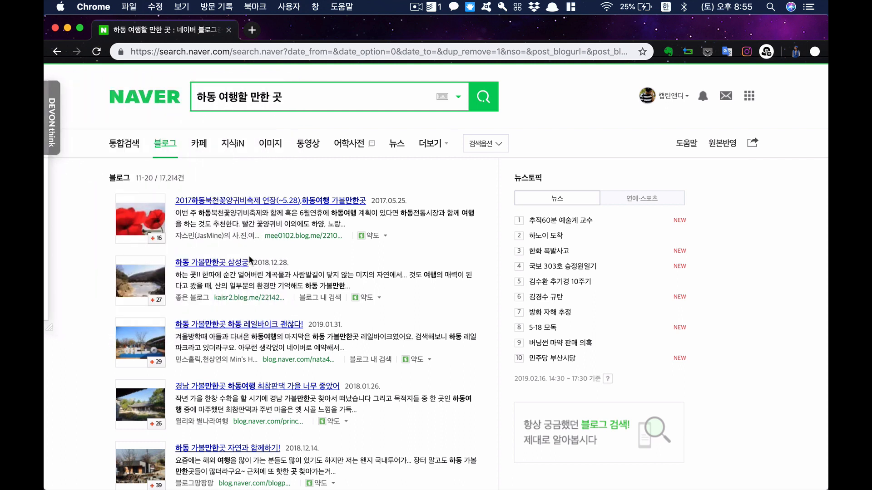
{"action": "left_click_drag", "start_coordinate": [241, 266], "coordinate": [109, 96]}
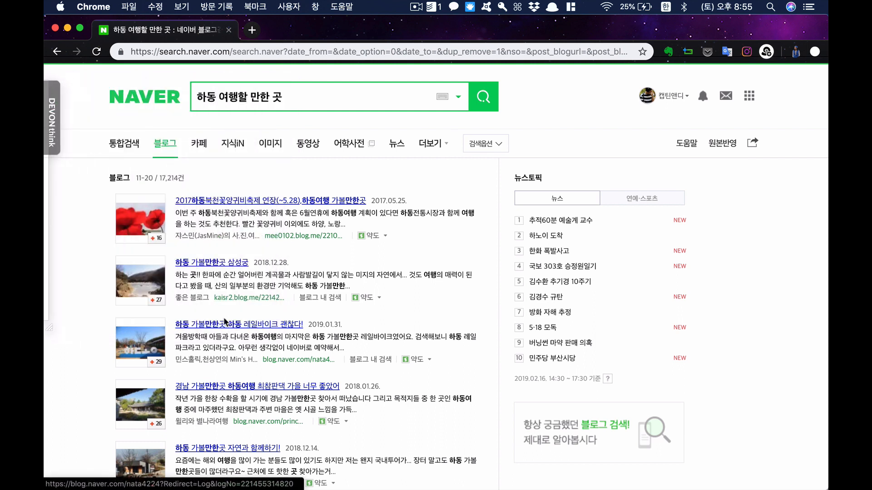
{"action": "left_click_drag", "start_coordinate": [225, 325], "coordinate": [165, 242]}
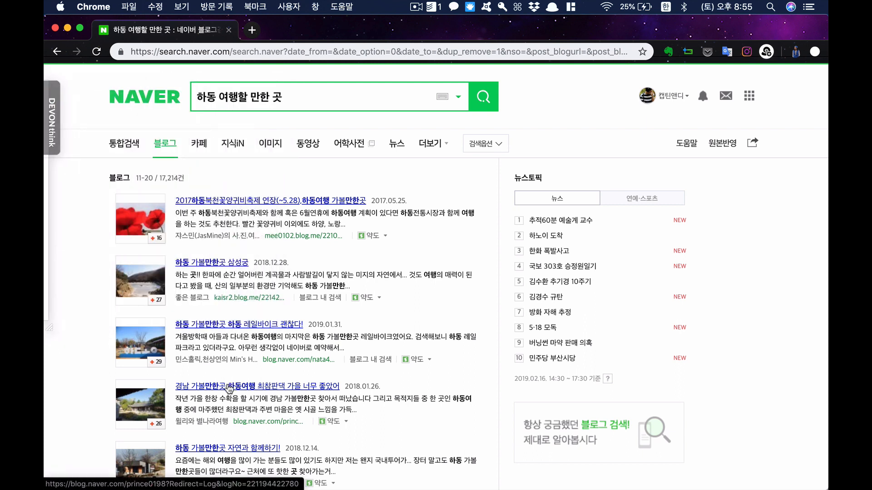
{"action": "left_click_drag", "start_coordinate": [230, 385], "coordinate": [105, 108]}
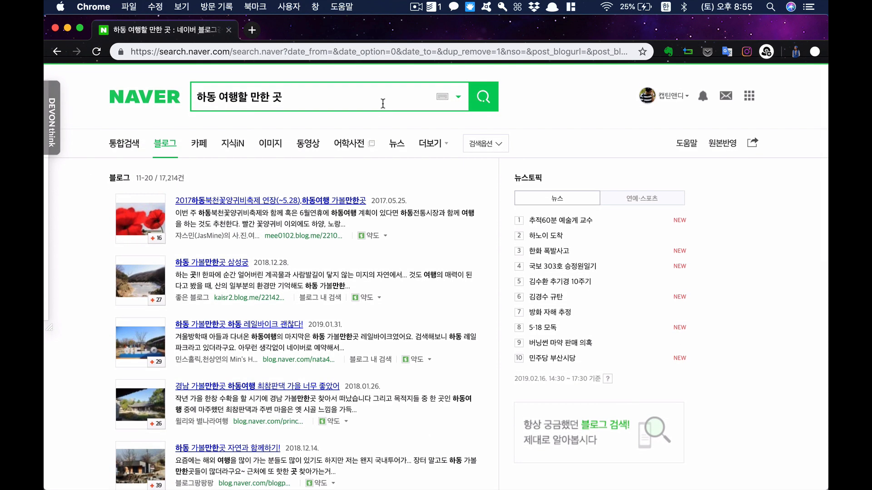
Step: Search the blogs for "하동 여행" instead
{"action": "key", "text": "cmd+a"}
{"action": "type", "text": "하동 여행"}
{"action": "key", "text": "Return"}
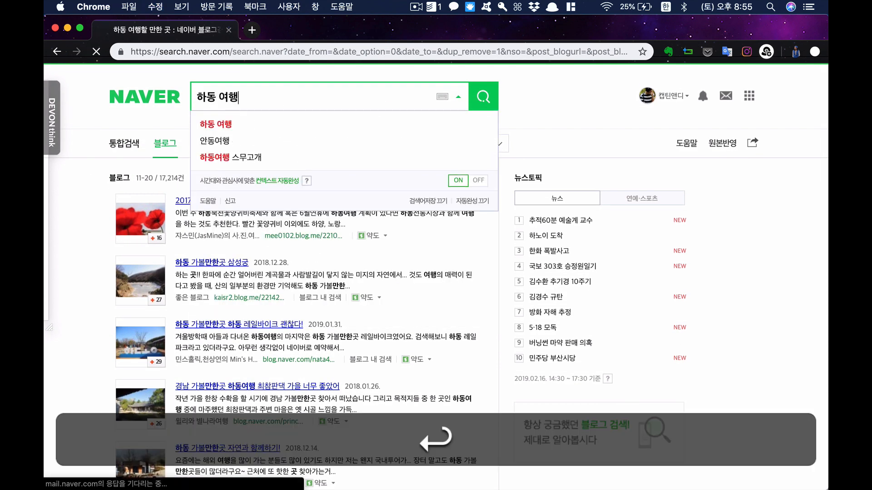
Step: Save the first five "하동 여행" blog posts, starting with 겨울 하동여행, to the DEVONthink Inbox
{"action": "scroll", "coordinate": [209, 190], "scroll_direction": "down", "scroll_amount": 5}
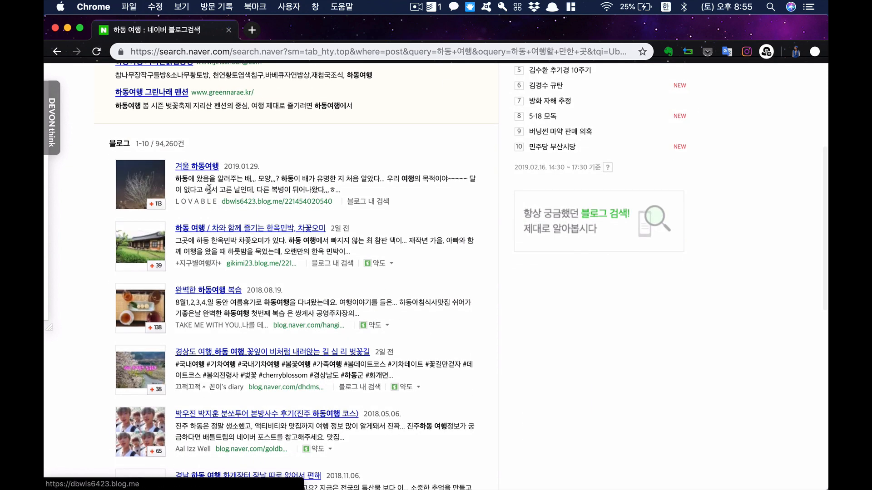
{"action": "left_click_drag", "start_coordinate": [47, 111], "coordinate": [69, 98]}
{"action": "left_click_drag", "start_coordinate": [258, 234], "coordinate": [139, 95]}
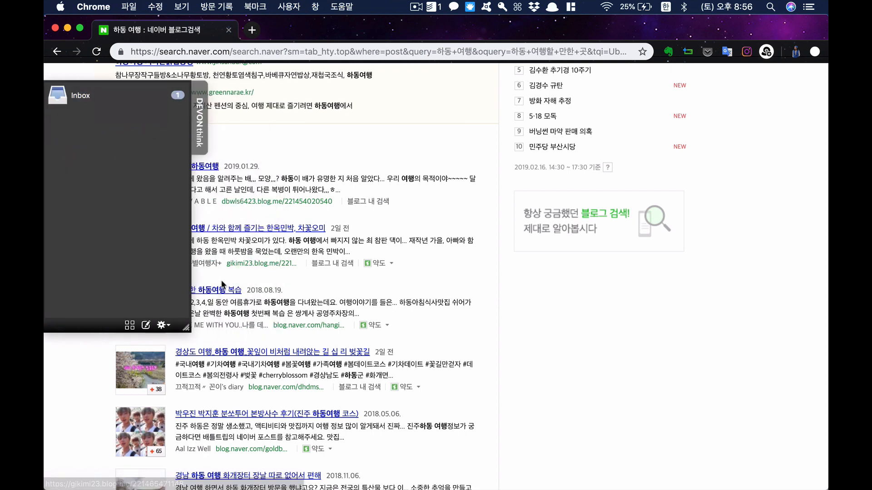
{"action": "left_click_drag", "start_coordinate": [214, 290], "coordinate": [137, 100]}
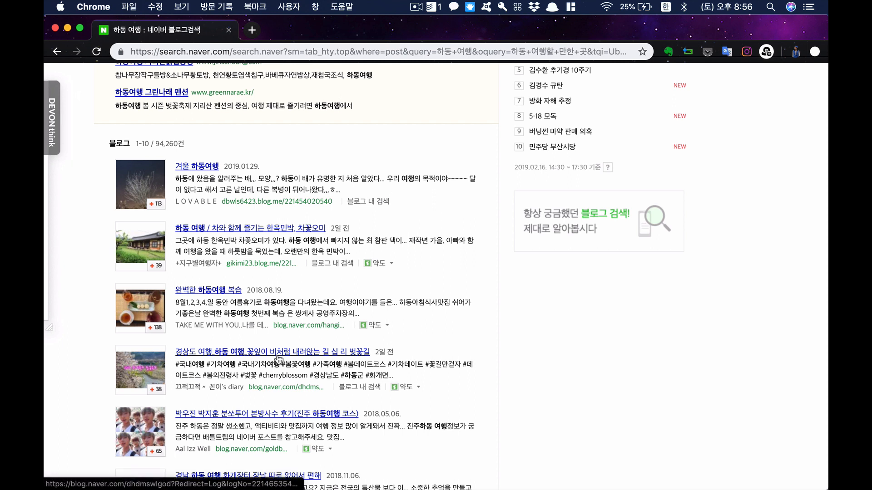
{"action": "left_click_drag", "start_coordinate": [272, 351], "coordinate": [101, 97]}
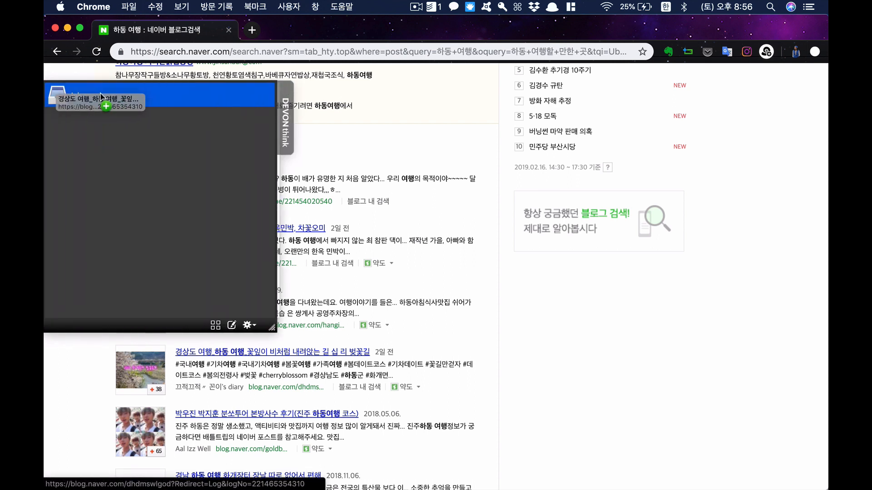
{"action": "left_click_drag", "start_coordinate": [130, 124], "coordinate": [130, 123]}
{"action": "left_click_drag", "start_coordinate": [218, 414], "coordinate": [130, 99]}
Step: Replace the search term with "하동 숙박" and run the blog search
{"action": "scroll", "coordinate": [271, 98], "scroll_direction": "up", "scroll_amount": 5}
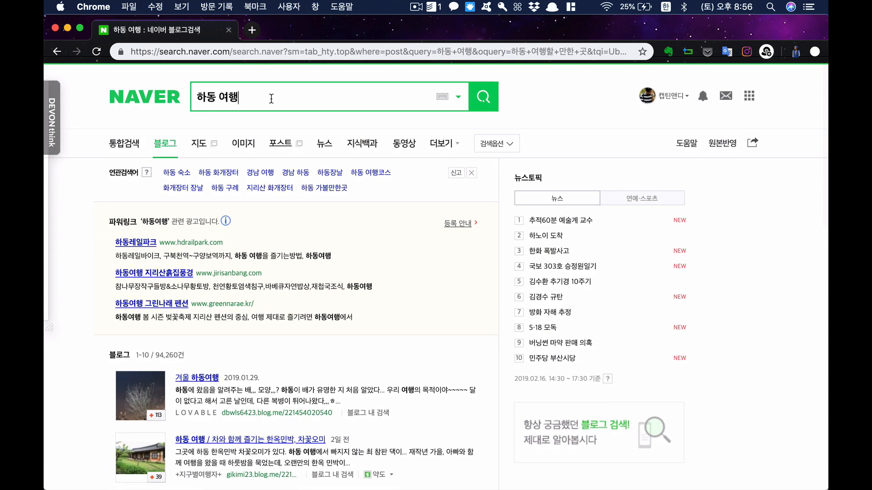
{"action": "key", "text": "super+BackSpace"}
{"action": "key", "text": "super+BackSpace"}
{"action": "type", "text": "하동 숙박"}
{"action": "key", "text": "Return"}
Step: Save the first four "하동 숙박" blog posts, from the 구들장 벽난로 펜션 through '유로제다', to the DEVONthink Inbox
{"action": "scroll", "coordinate": [220, 257], "scroll_direction": "down", "scroll_amount": 4}
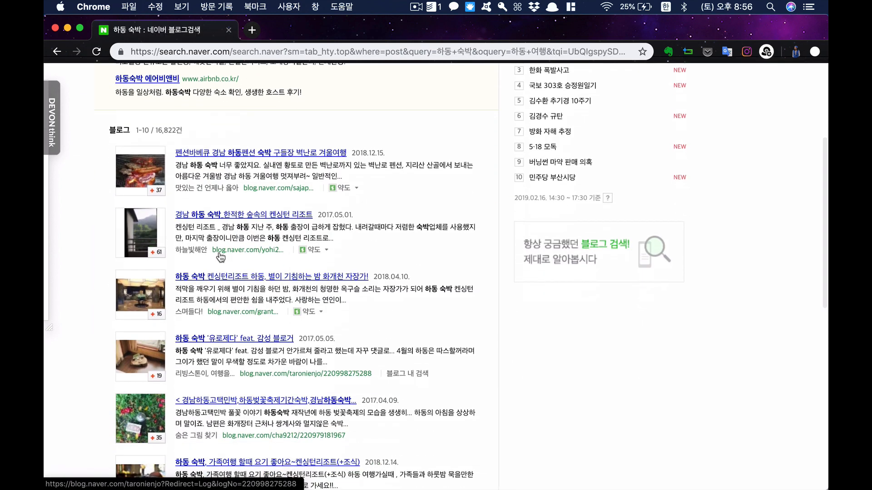
{"action": "left_click_drag", "start_coordinate": [216, 143], "coordinate": [134, 102]}
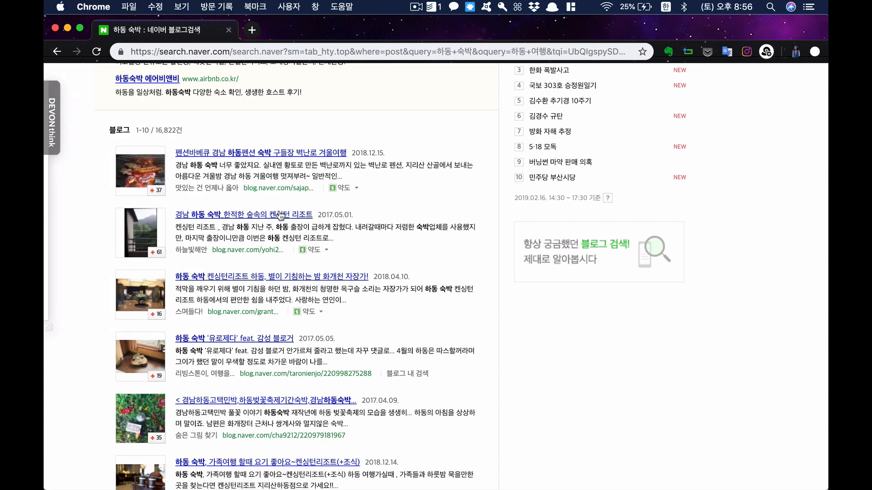
{"action": "left_click_drag", "start_coordinate": [280, 216], "coordinate": [128, 121]}
{"action": "left_click_drag", "start_coordinate": [295, 278], "coordinate": [130, 96]}
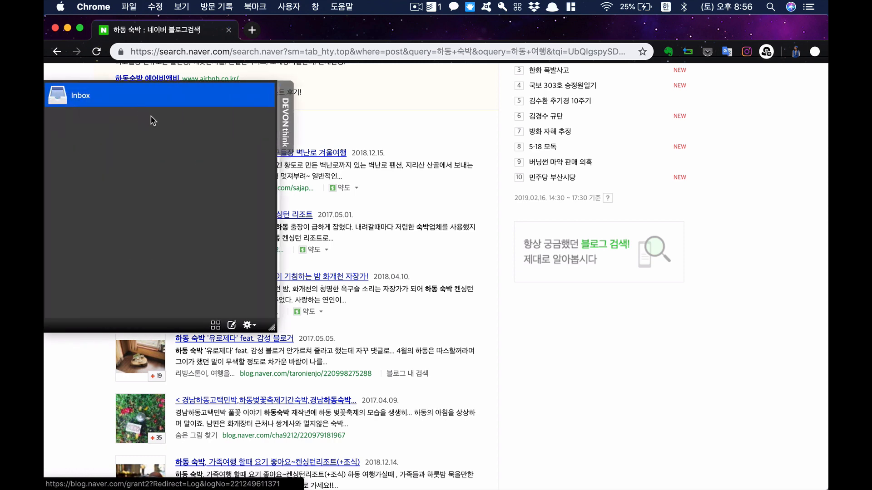
{"action": "left_click_drag", "start_coordinate": [229, 342], "coordinate": [117, 105]}
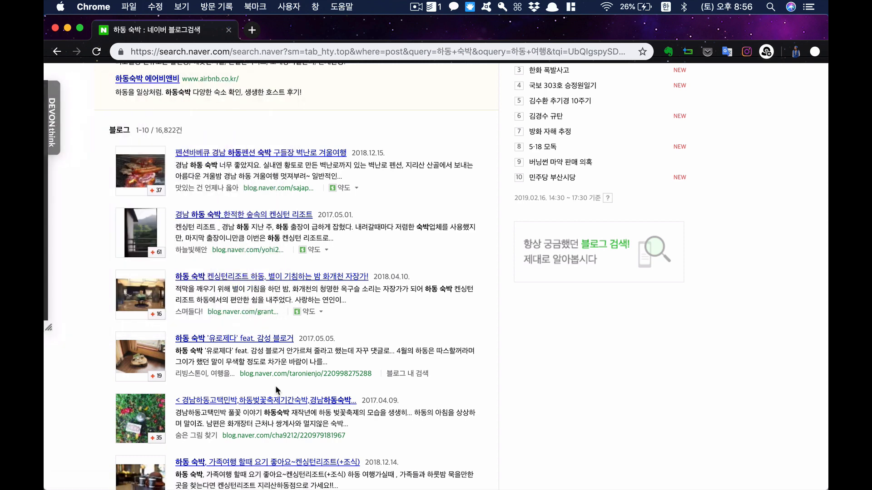
Step: Add the 고택민박, 켄싱턴리조트(+조식) and 비바체리조트 로얄스위트 posts to the DEVONthink Inbox
{"action": "scroll", "coordinate": [275, 385], "scroll_direction": "down", "scroll_amount": 5}
{"action": "left_click_drag", "start_coordinate": [274, 209], "coordinate": [136, 97]}
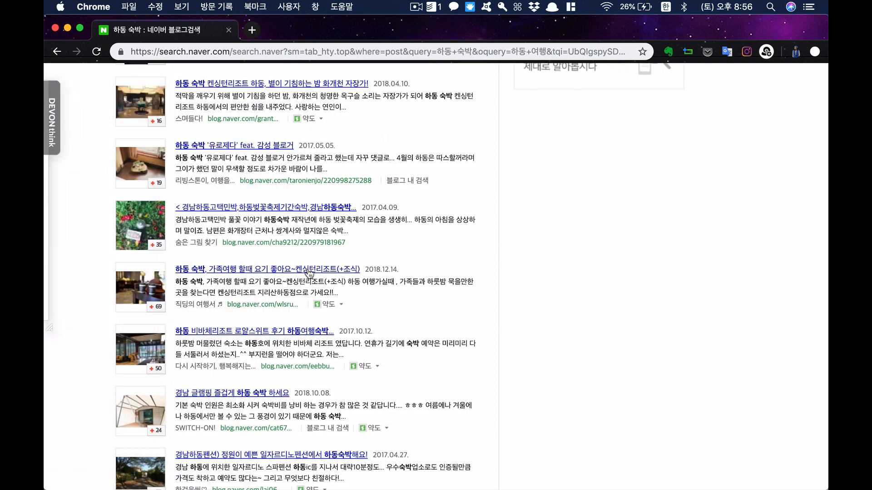
{"action": "left_click_drag", "start_coordinate": [309, 271], "coordinate": [91, 108]}
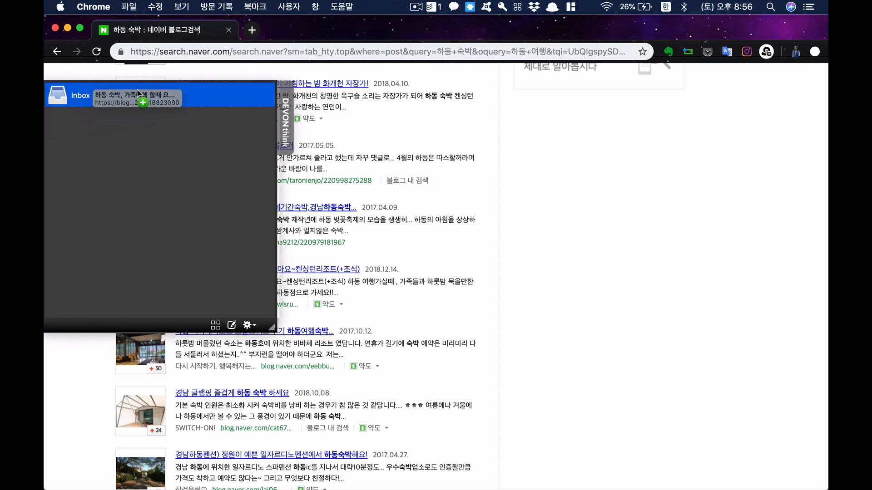
{"action": "left_click_drag", "start_coordinate": [138, 93], "coordinate": [138, 93]}
{"action": "left_click_drag", "start_coordinate": [263, 330], "coordinate": [114, 103]}
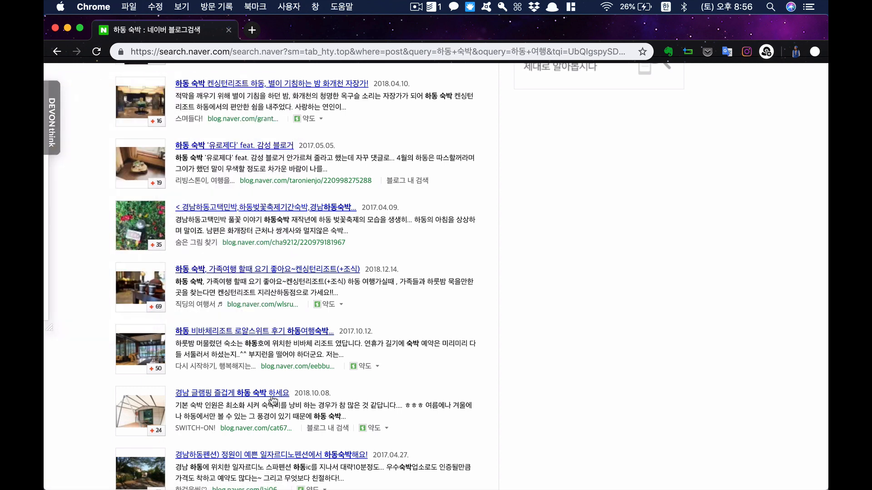
Step: Save the last three lodging posts on the page (글램핑, 일자르디노펜션, 비바체리조트 야외수영장) to the DEVONthink Inbox
{"action": "scroll", "coordinate": [255, 349], "scroll_direction": "down", "scroll_amount": 5}
{"action": "left_click_drag", "start_coordinate": [242, 239], "coordinate": [133, 97]}
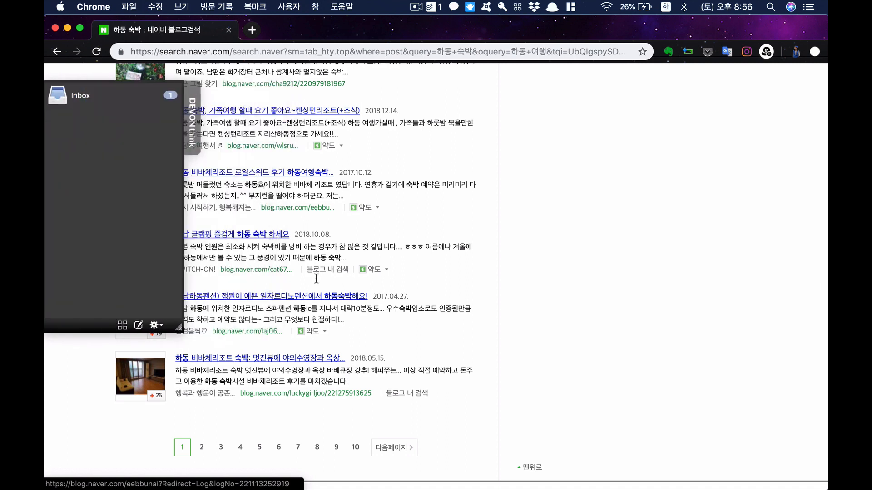
{"action": "left_click_drag", "start_coordinate": [313, 298], "coordinate": [148, 103]}
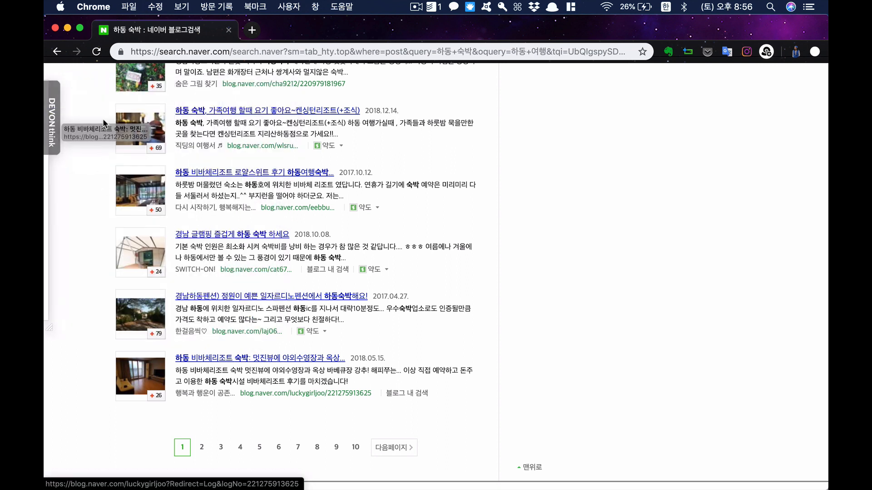
{"action": "left_click_drag", "start_coordinate": [104, 124], "coordinate": [123, 126]}
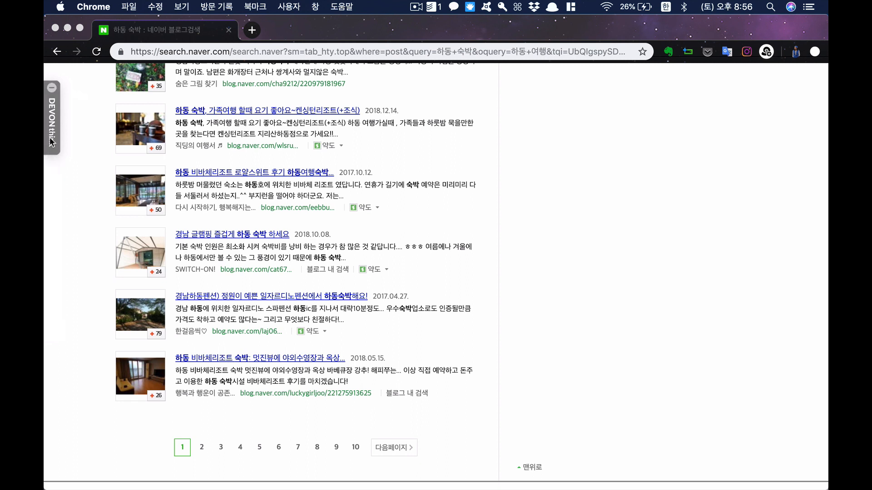
Step: Show the DEVONthink Sorter as a grid, look at its new note form, and return to the start of the search results
{"action": "left_click", "coordinate": [52, 142]}
{"action": "left_click", "coordinate": [215, 325]}
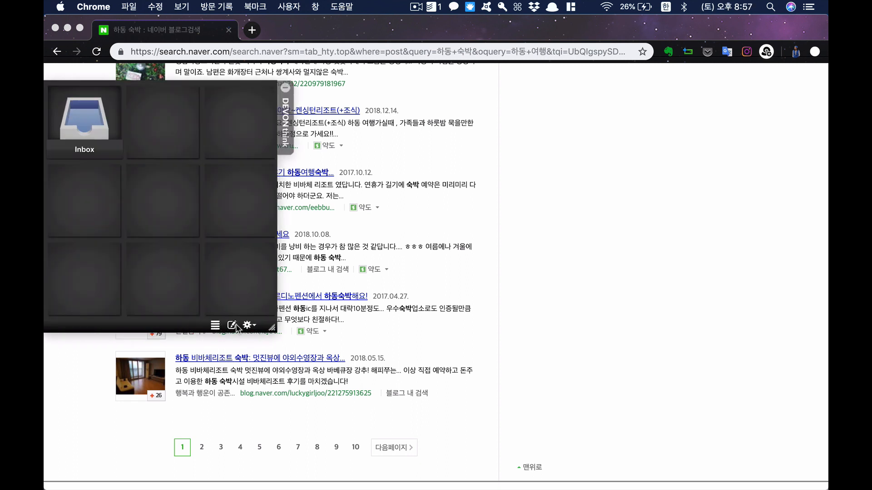
{"action": "left_click", "coordinate": [231, 325]}
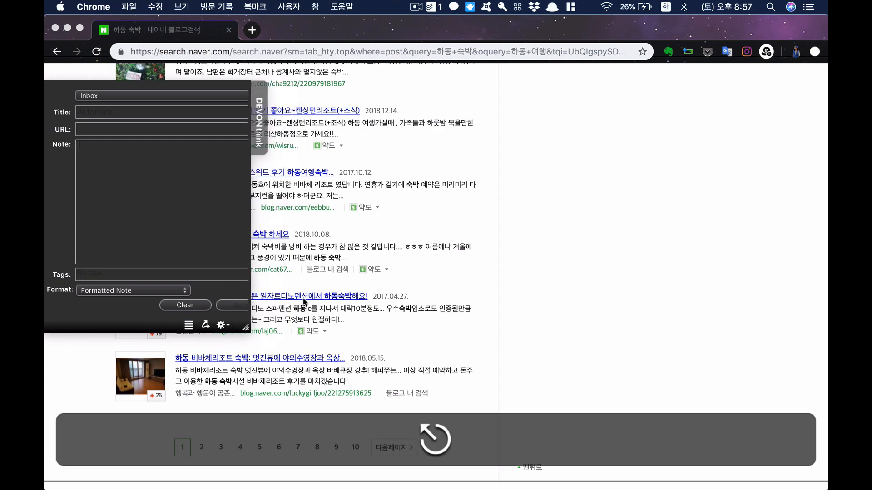
{"action": "scroll", "coordinate": [471, 299], "scroll_direction": "down", "scroll_amount": 3}
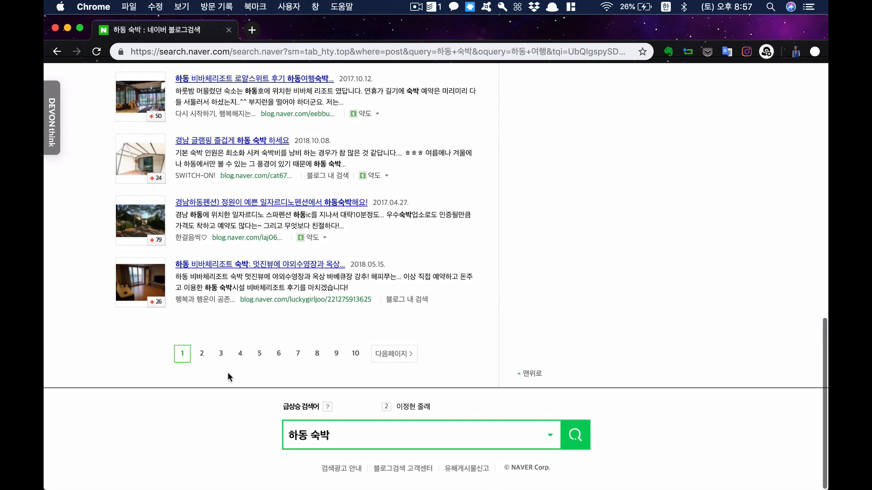
{"action": "scroll", "coordinate": [236, 354], "scroll_direction": "up", "scroll_amount": 10}
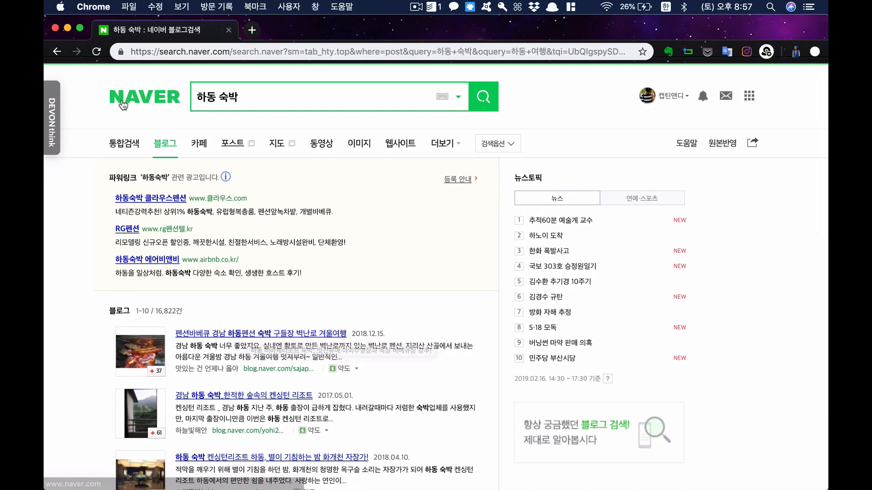
Step: Change the Naver blog search from "하동 숙박" to "하동 맛집" and run it
{"action": "left_click", "coordinate": [254, 97]}
{"action": "key", "text": "BackSpace"}
{"action": "key", "text": "BackSpace"}
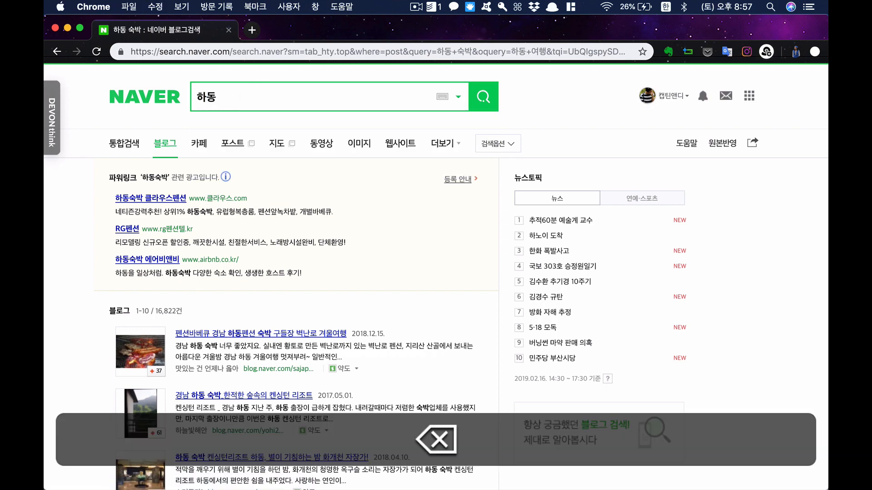
{"action": "type", "text": "맛집"}
{"action": "key", "text": "Return"}
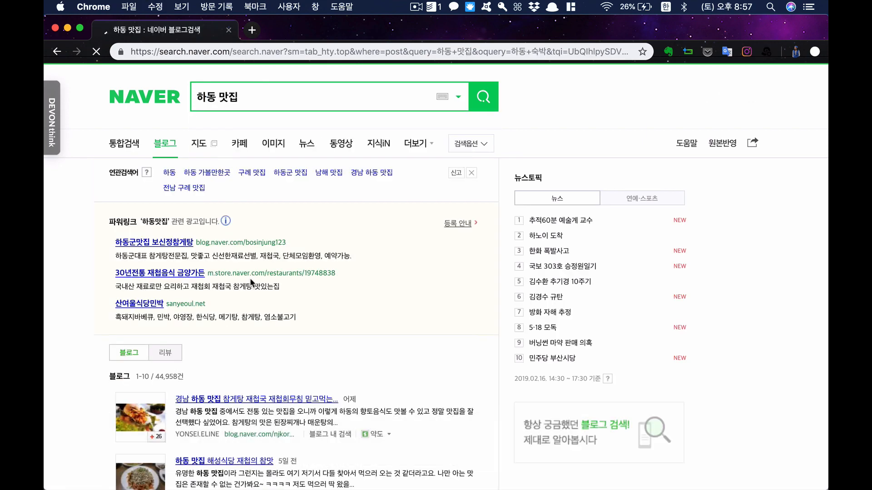
Step: Save the first five "하동 맛집" blog posts, from 참게탕 재첩국 through '진짜 원조를 찾아서~', to the DEVONthink Inbox
{"action": "scroll", "coordinate": [250, 278], "scroll_direction": "down", "scroll_amount": 5}
{"action": "left_click_drag", "start_coordinate": [271, 157], "coordinate": [101, 118]}
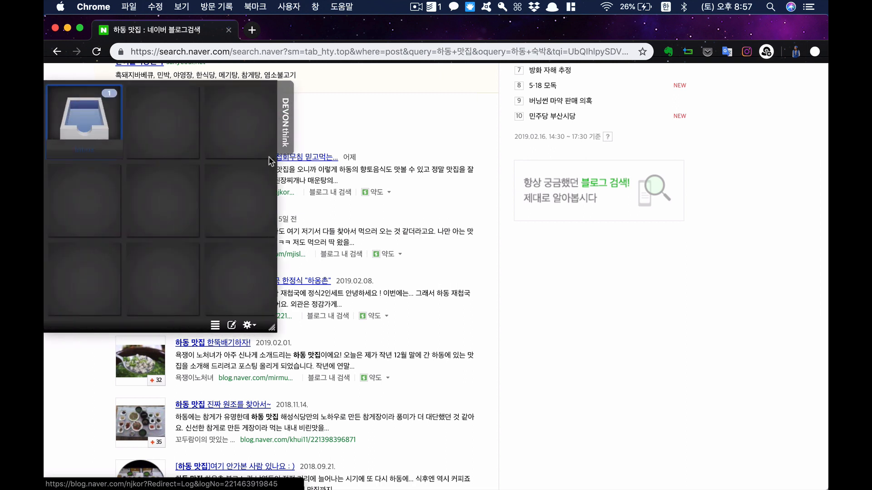
{"action": "left_click_drag", "start_coordinate": [254, 219], "coordinate": [91, 119]}
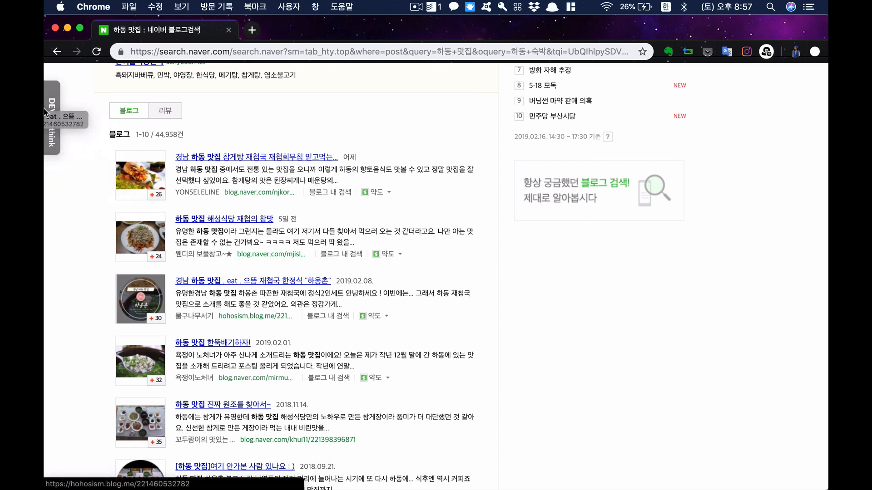
{"action": "left_click_drag", "start_coordinate": [46, 111], "coordinate": [76, 110]}
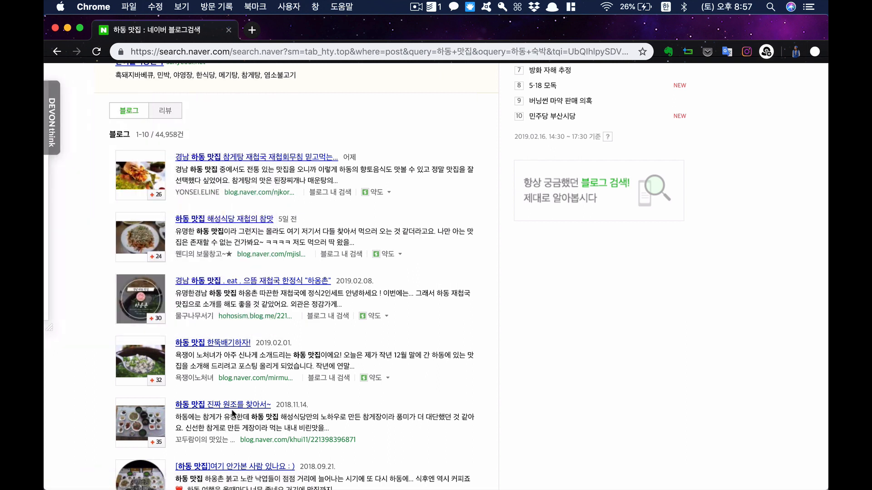
{"action": "left_click_drag", "start_coordinate": [233, 405], "coordinate": [103, 123]}
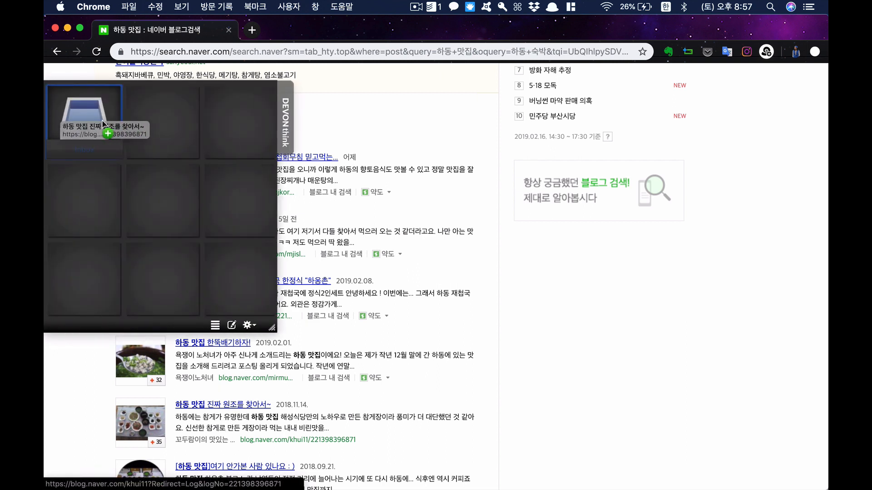
Step: Add the '여기 안가본 사람 있나요', '맛있는 음식이 제대로 있는집', '재첩이 꿀맛' and '푸짐한 재첩 모듬정식' posts to the DEVONthink Inbox
{"action": "scroll", "coordinate": [281, 392], "scroll_direction": "down", "scroll_amount": 5}
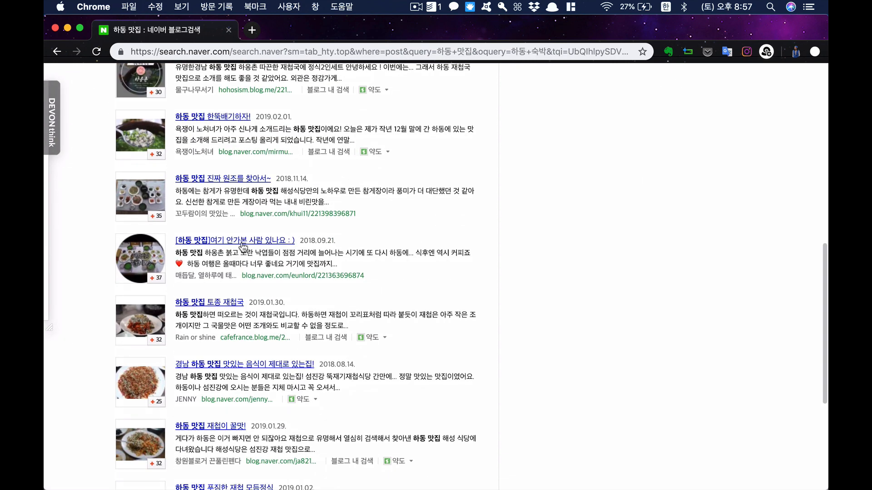
{"action": "left_click_drag", "start_coordinate": [242, 245], "coordinate": [88, 119]}
{"action": "left_click_drag", "start_coordinate": [294, 366], "coordinate": [84, 109]}
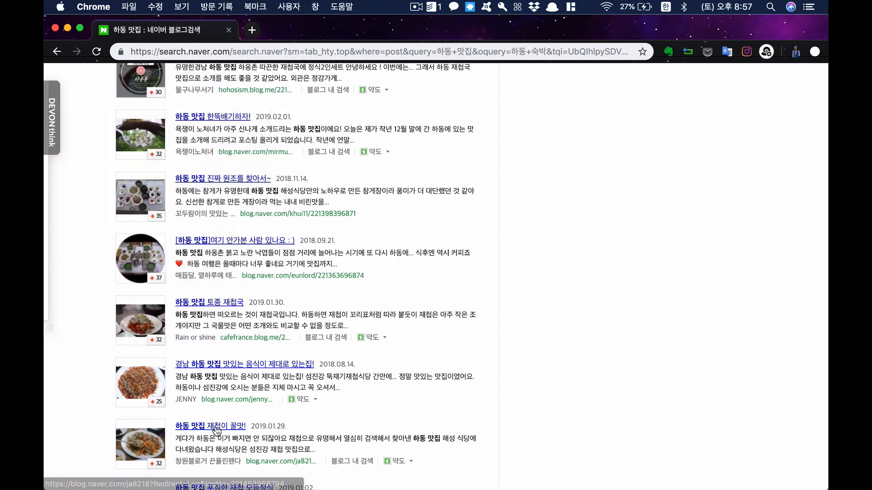
{"action": "left_click_drag", "start_coordinate": [218, 426], "coordinate": [70, 120]}
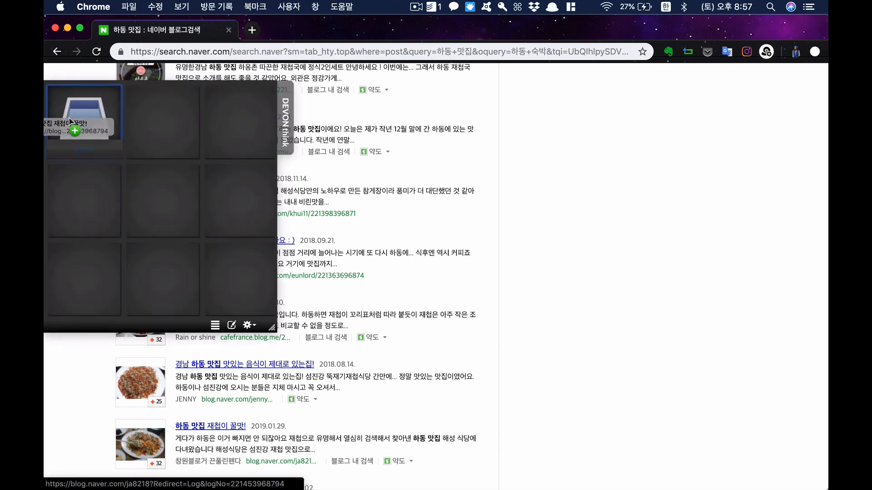
{"action": "scroll", "coordinate": [272, 401], "scroll_direction": "down", "scroll_amount": 4}
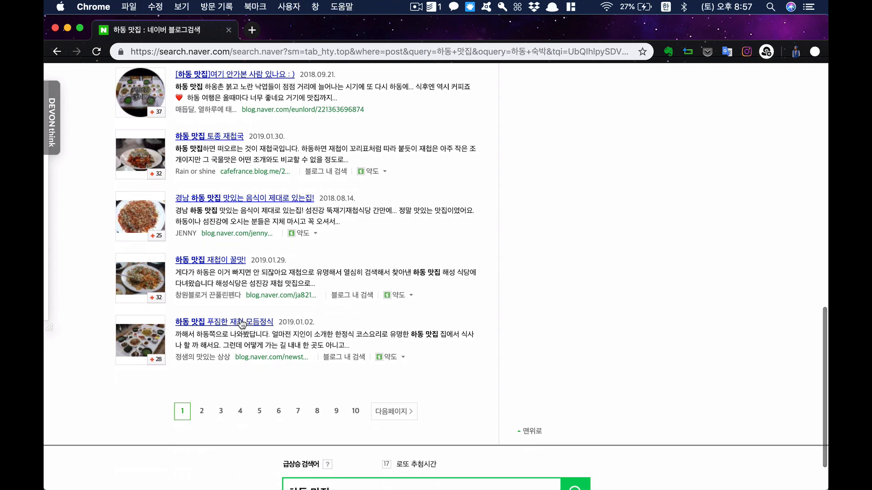
{"action": "left_click_drag", "start_coordinate": [242, 324], "coordinate": [46, 120]}
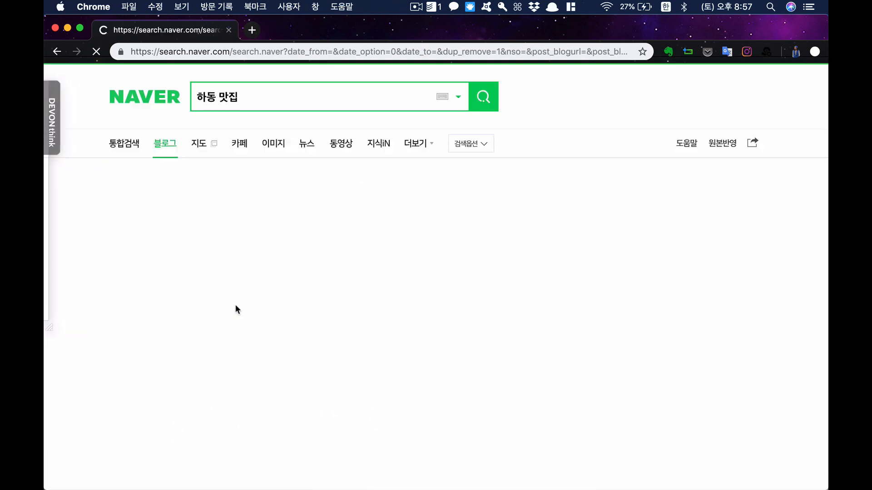
Step: On the second results page, save the '쉬어가기 좋은날에서 토종닭백숙' and '재첩의 향이 입안에' posts to the DEVONthink Inbox
{"action": "scroll", "coordinate": [235, 304], "scroll_direction": "down", "scroll_amount": 5}
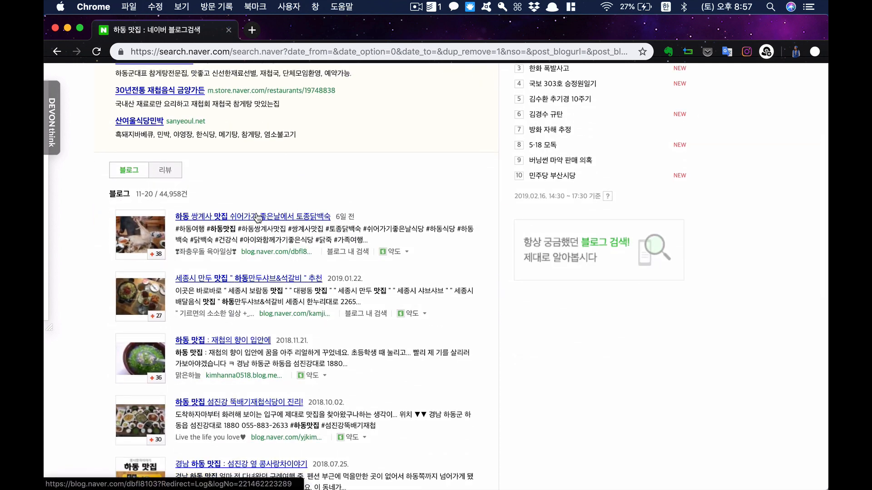
{"action": "left_click_drag", "start_coordinate": [69, 134], "coordinate": [95, 123]}
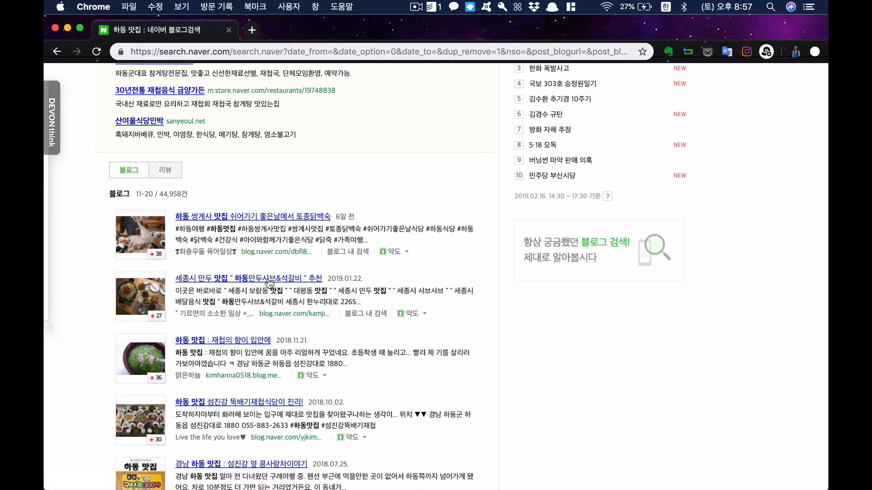
{"action": "left_click_drag", "start_coordinate": [266, 278], "coordinate": [312, 298]}
{"action": "scroll", "coordinate": [268, 309], "scroll_direction": "down", "scroll_amount": 4}
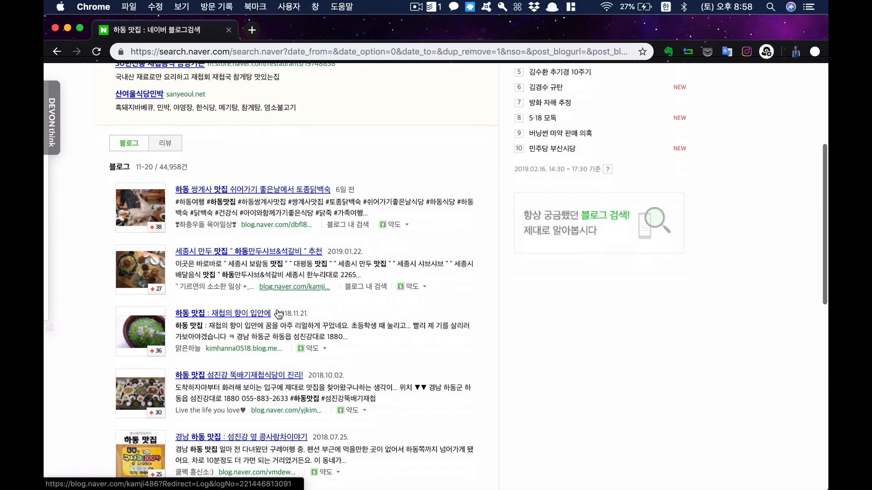
{"action": "scroll", "coordinate": [246, 259], "scroll_direction": "down", "scroll_amount": 2}
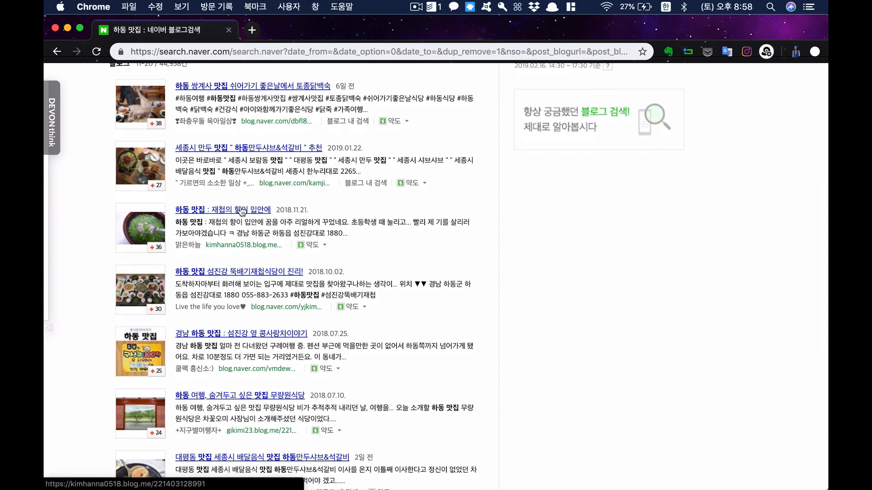
{"action": "left_click_drag", "start_coordinate": [241, 210], "coordinate": [82, 119]}
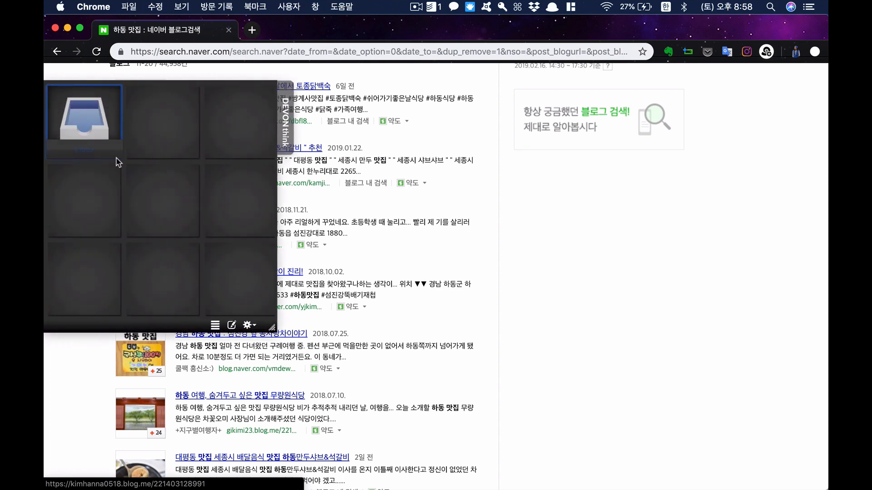
Step: Add the 섬진강 뚝배기재첩식당, 콩사랑차이야기, 무량원식당 and 대평동 하동만두샤브&석갈비 posts to the DEVONthink Inbox
{"action": "left_click_drag", "start_coordinate": [118, 162], "coordinate": [118, 162]}
{"action": "left_click_drag", "start_coordinate": [44, 74], "coordinate": [80, 119]}
{"action": "left_click_drag", "start_coordinate": [274, 341], "coordinate": [85, 121]}
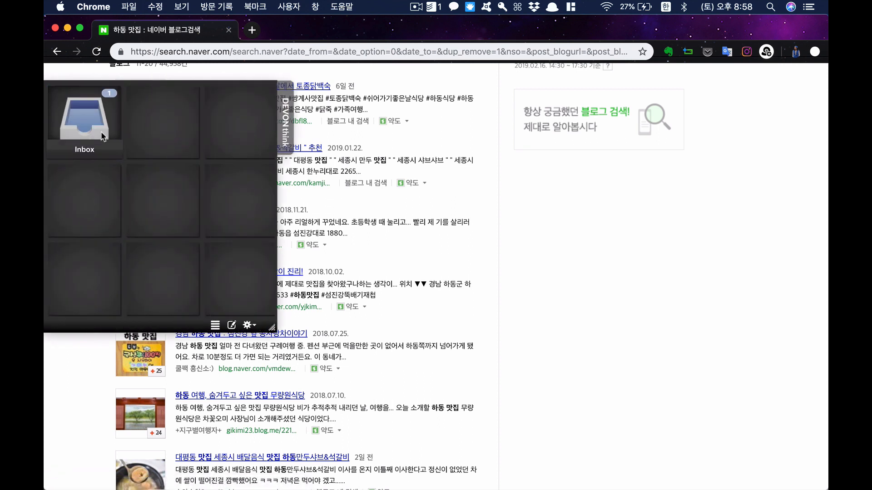
{"action": "left_click_drag", "start_coordinate": [271, 402], "coordinate": [94, 123]}
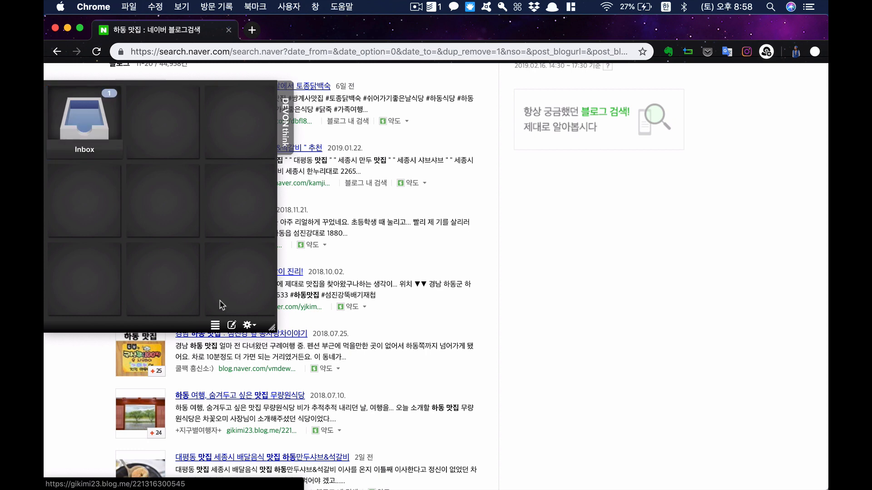
{"action": "scroll", "coordinate": [254, 273], "scroll_direction": "down", "scroll_amount": 5}
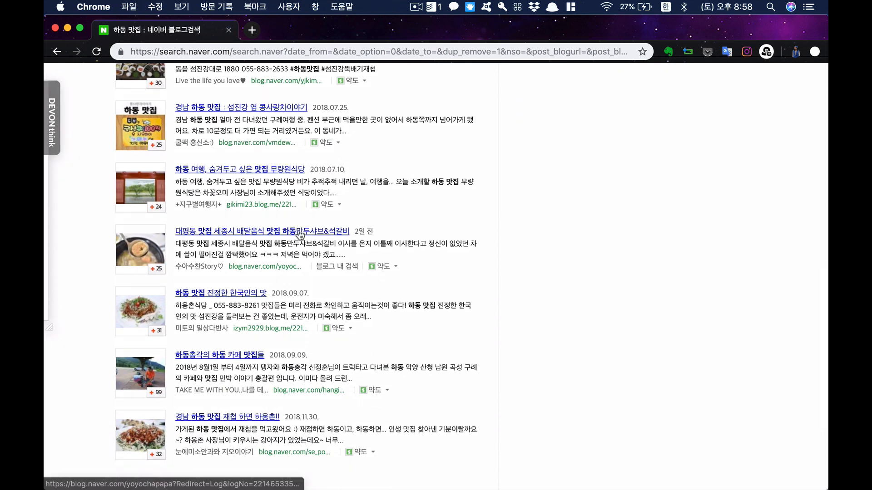
{"action": "left_click_drag", "start_coordinate": [290, 230], "coordinate": [76, 121]}
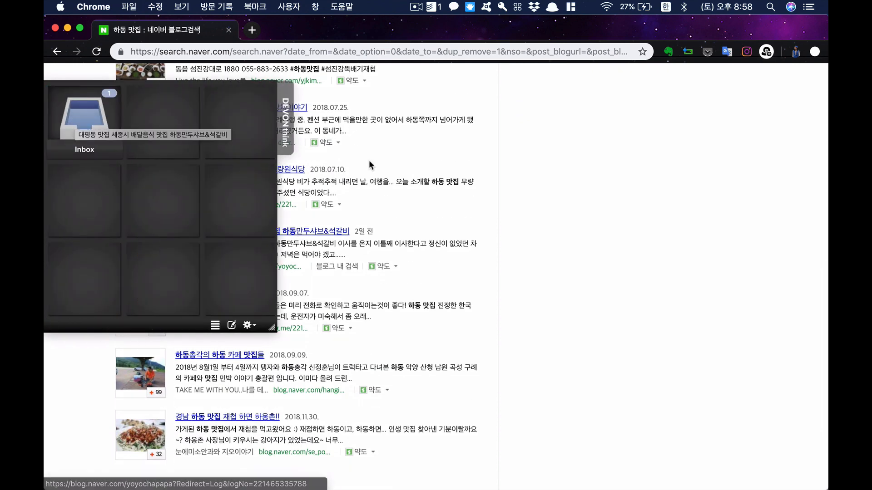
Step: Close the search page, switch to DEVONthink Pro Office and open the global Inbox
{"action": "key", "text": "super+Up"}
{"action": "key", "text": "super+w"}
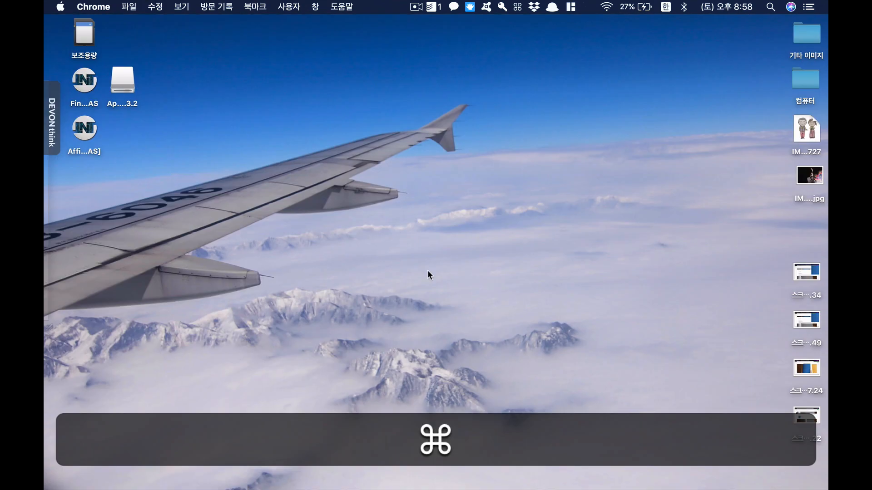
{"action": "mouse_move", "coordinate": [478, 482]}
{"action": "left_click", "coordinate": [431, 474]}
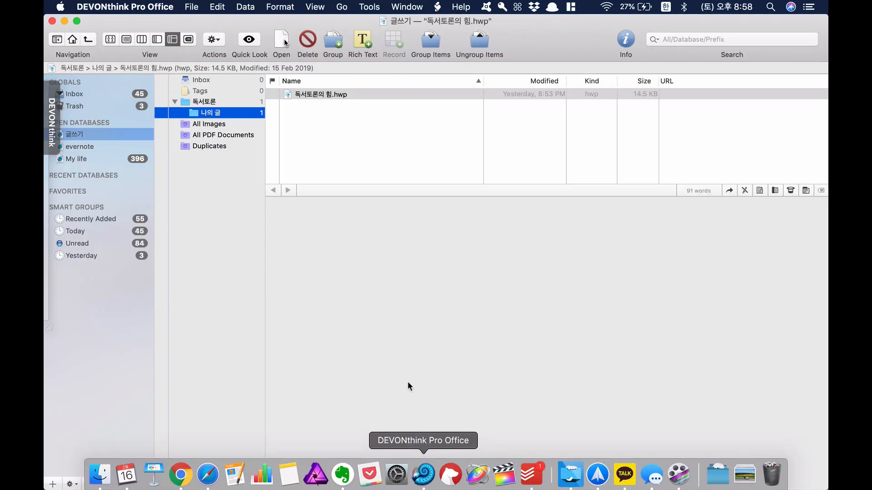
{"action": "left_click", "coordinate": [124, 94]}
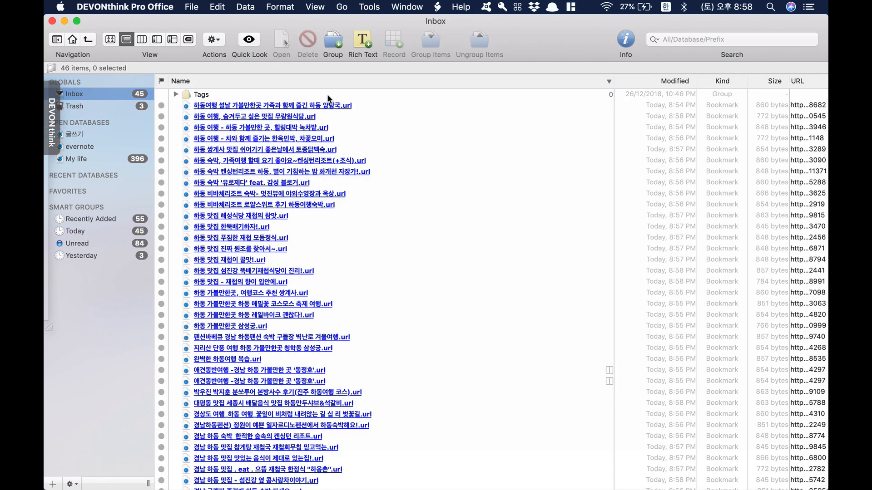
Step: Open the 하동 양탕국 bookmark to read the saved post, close it, and look through the collected bookmarks in the Inbox
{"action": "double_click", "coordinate": [329, 105]}
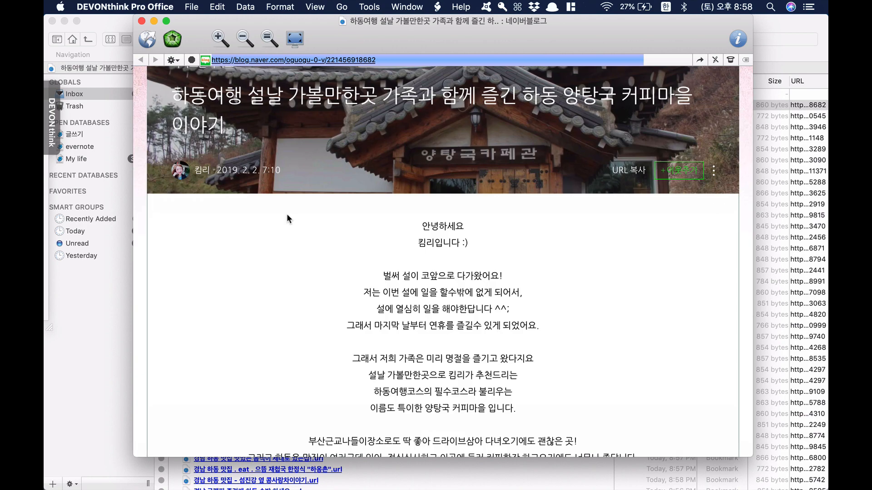
{"action": "scroll", "coordinate": [287, 219], "scroll_direction": "down", "scroll_amount": 5}
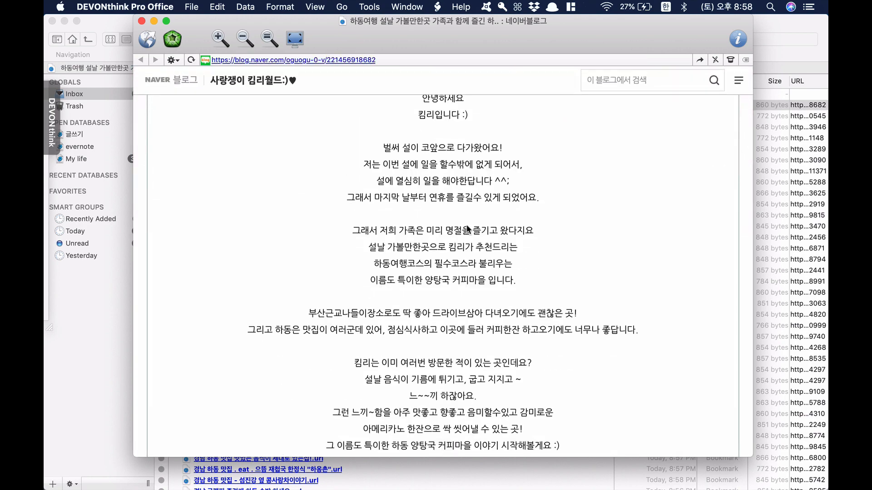
{"action": "scroll", "coordinate": [449, 377], "scroll_direction": "down", "scroll_amount": 6}
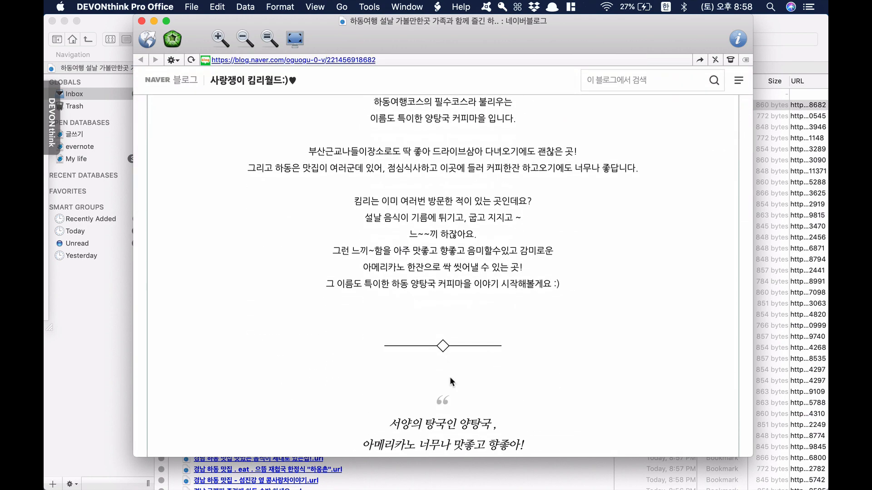
{"action": "key", "text": "cmd+w"}
{"action": "scroll", "coordinate": [351, 315], "scroll_direction": "down", "scroll_amount": 4}
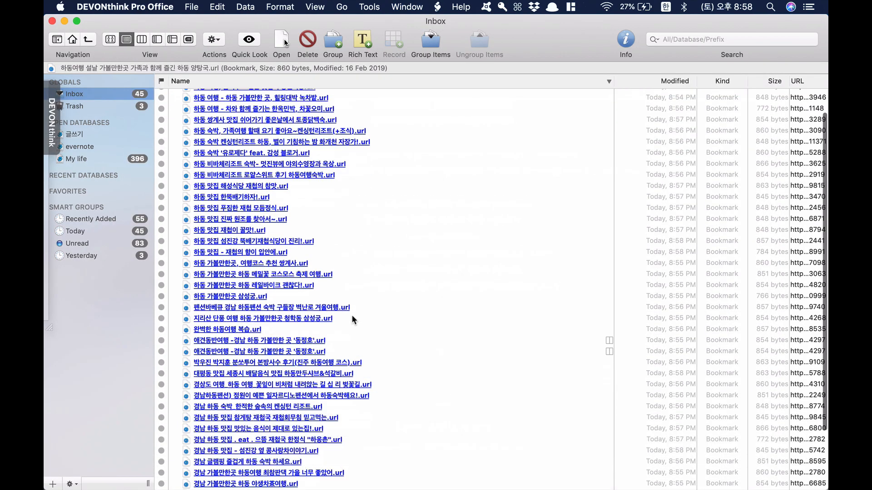
{"action": "scroll", "coordinate": [353, 315], "scroll_direction": "down", "scroll_amount": 1}
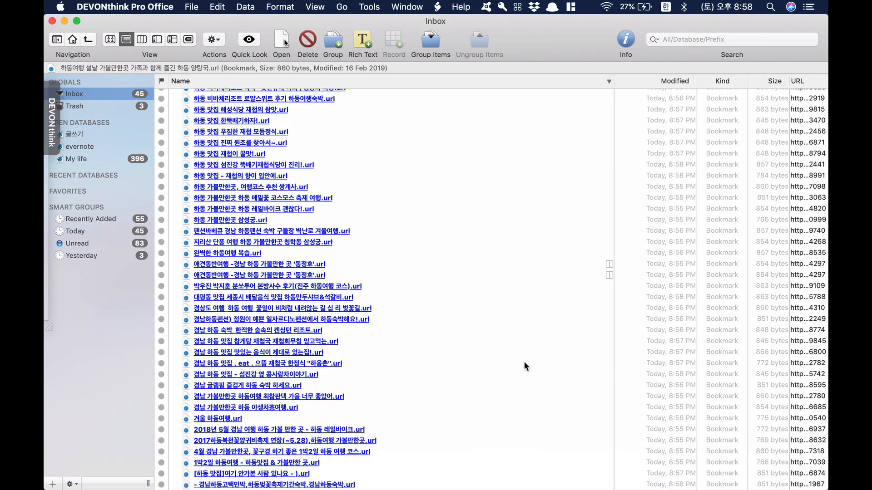
Step: Switch to the Notes app (메모) and create a new note titled "하동 여행 정리하기"
{"action": "key", "text": "alt"}
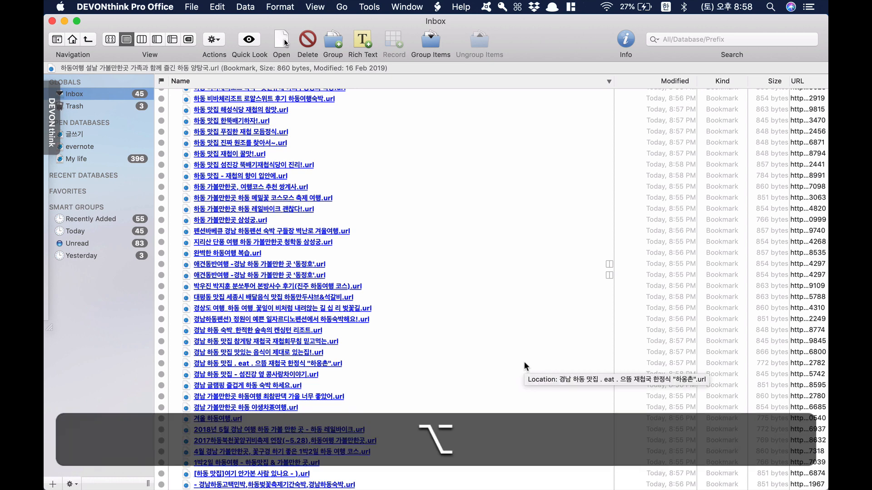
{"action": "key", "text": "alt+n"}
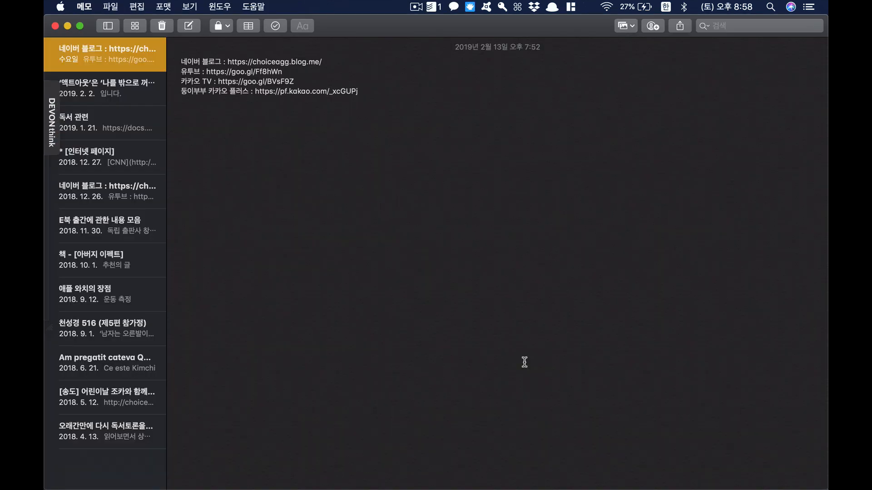
{"action": "key", "text": "super+n"}
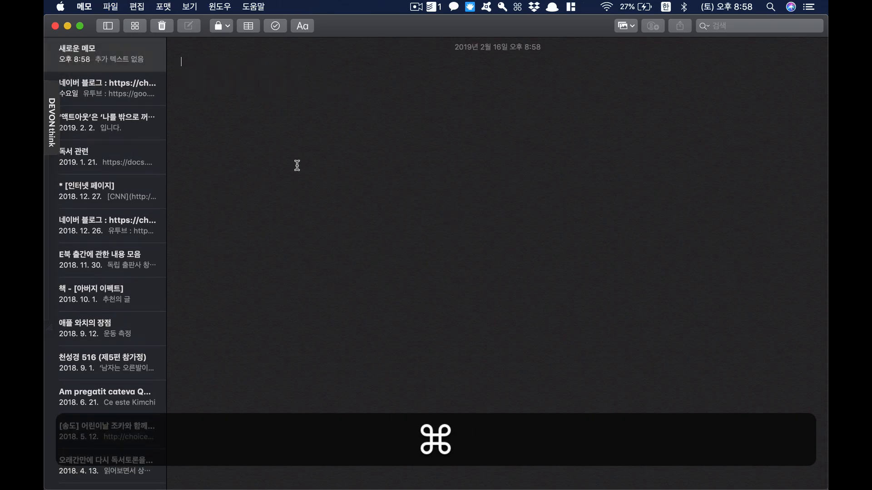
{"action": "type", "text": "한"}
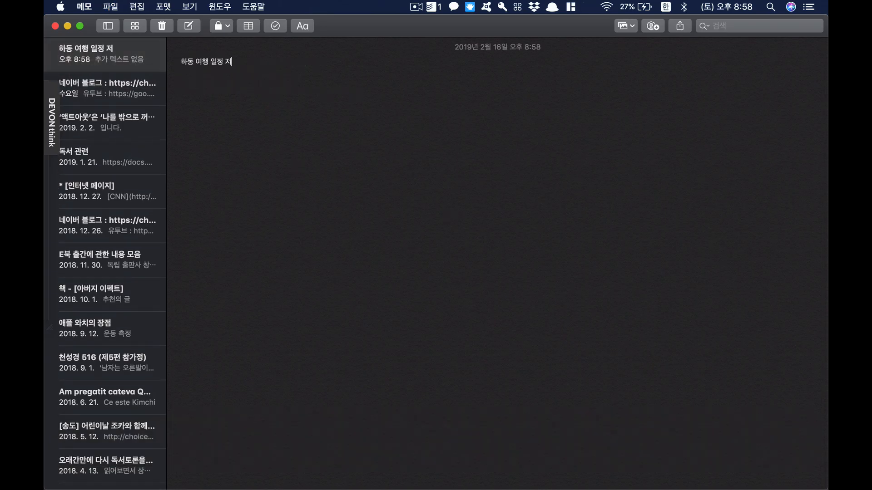
{"action": "key", "text": "BackSpace"}
{"action": "key", "text": "BackSpace"}
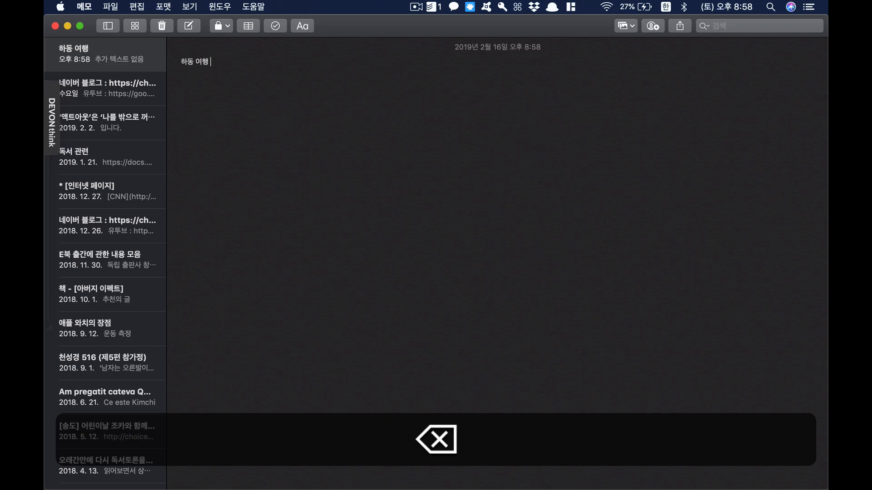
{"action": "type", "text": "정리"}
{"action": "type", "text": "하"}
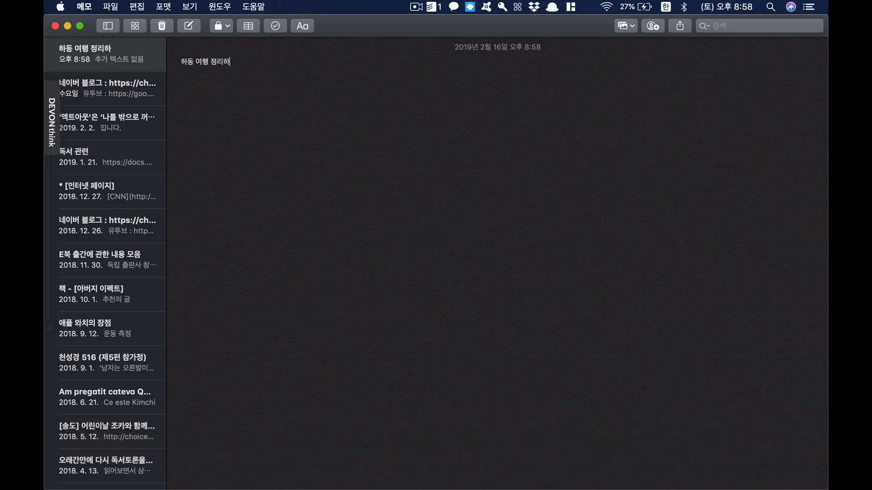
{"action": "type", "text": "기"}
Step: Start a numbered list below the note's title with "갈만한 곳" as item 1
{"action": "key", "text": "Return"}
{"action": "type", "text": "1. 걸만한 곳"}
{"action": "key", "text": "Return"}
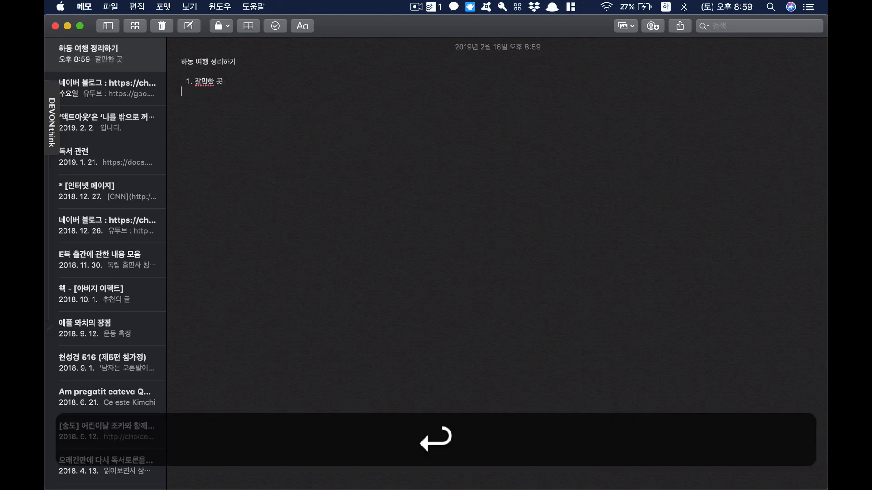
Step: Add "하동 숙박" as item 2 and "하동 맛집" as item 3 of the numbered list
{"action": "key", "text": "BackSpace"}
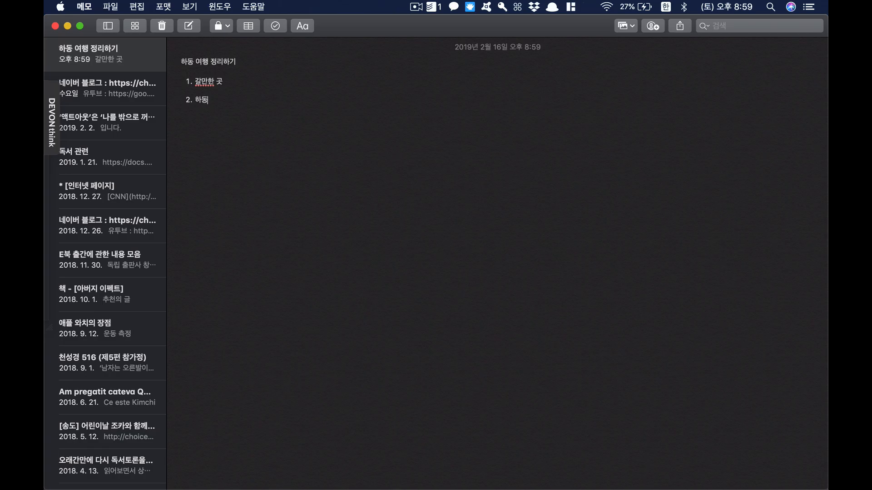
{"action": "type", "text": "하동 숙박"}
{"action": "key", "text": "Return"}
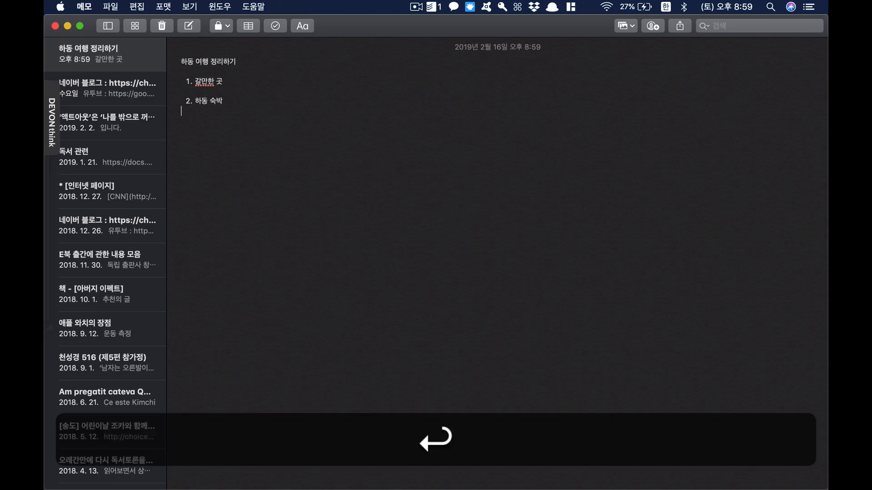
{"action": "type", "text": "3. 하동 맛집"}
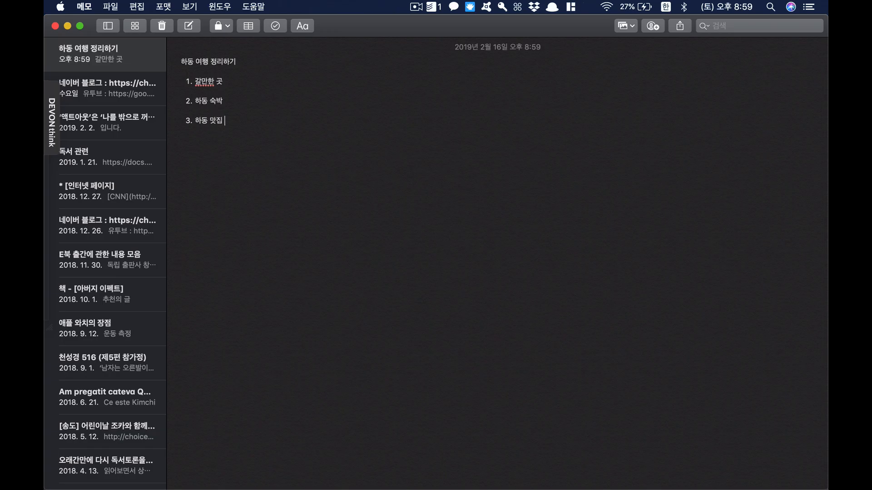
Step: Remove the word "하동" from list items 3 and 2, leaving only "맛집" and "숙박"
{"action": "key", "text": "Left"}
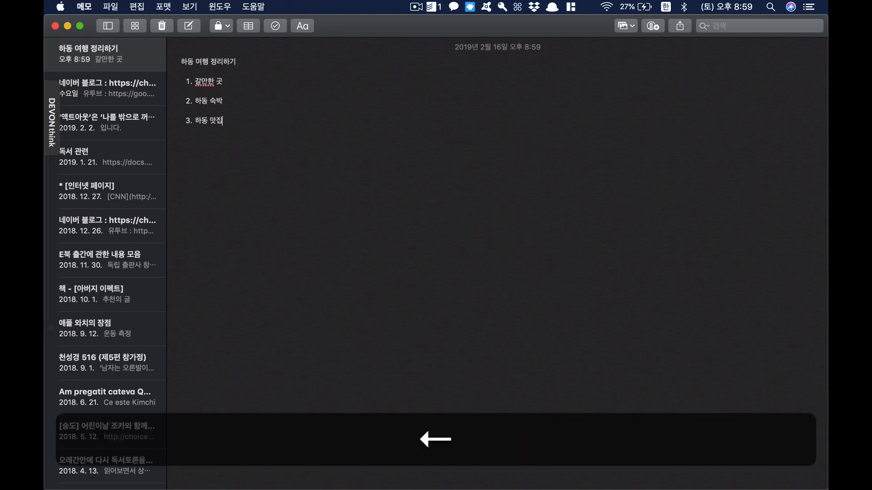
{"action": "key", "text": "shift+Left"}
{"action": "key", "text": "shift+Left"}
{"action": "key", "text": "shift+BackSpace"}
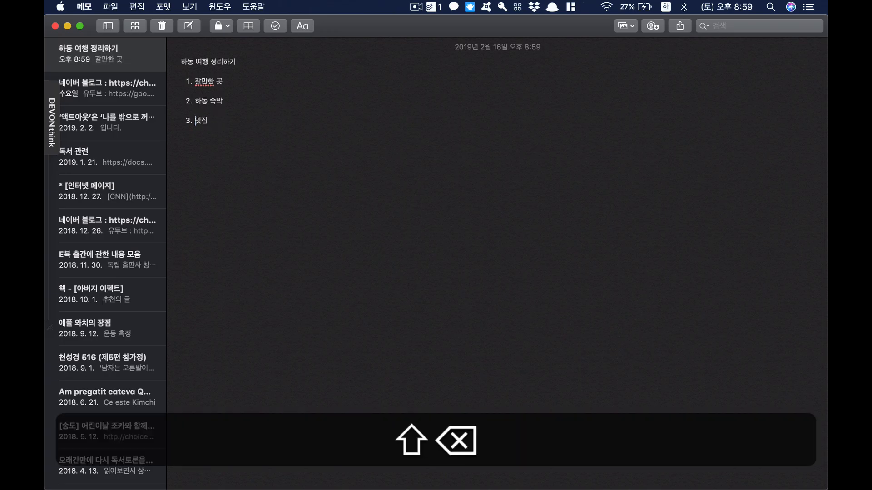
{"action": "key", "text": "Up"}
{"action": "key", "text": "shift+Right"}
{"action": "key", "text": "shift+Right"}
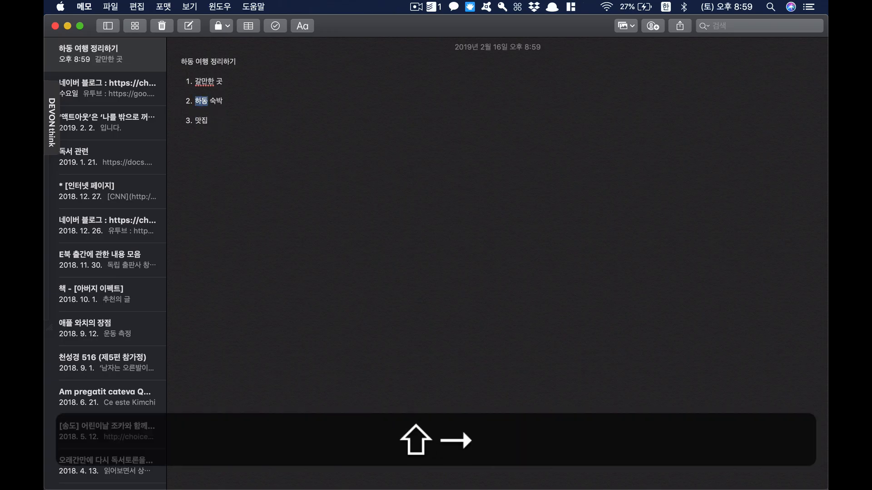
{"action": "key", "text": "shift+BackSpace"}
{"action": "key", "text": "Up"}
{"action": "key", "text": "shift+Right"}
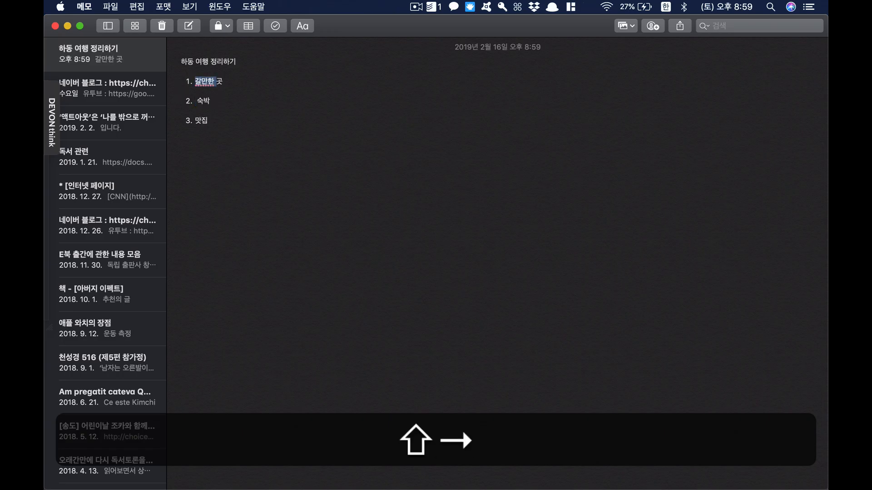
{"action": "key", "text": "shift+BackSpace"}
{"action": "key", "text": "super+z"}
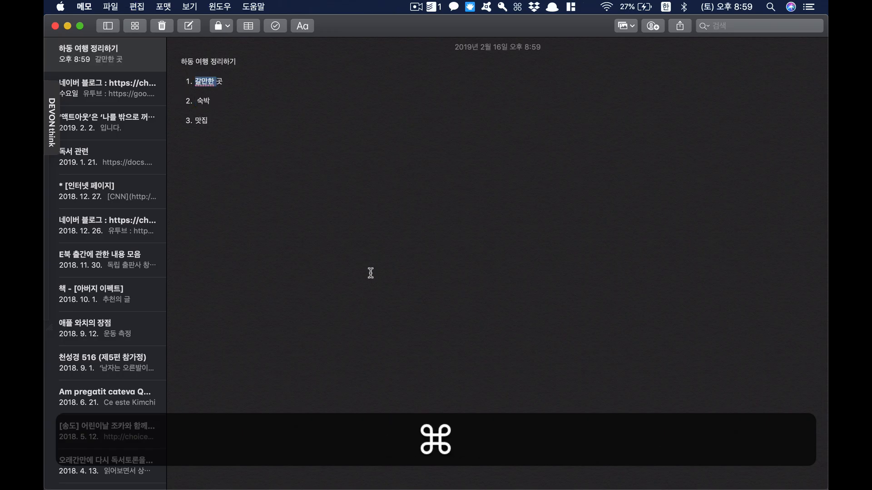
{"action": "left_click", "coordinate": [369, 273]}
Step: Insert blank lines below "갈만한 곳" and further down the list to leave room for entries
{"action": "left_click", "coordinate": [253, 85]}
{"action": "key", "text": "Return"}
{"action": "key", "text": "Return"}
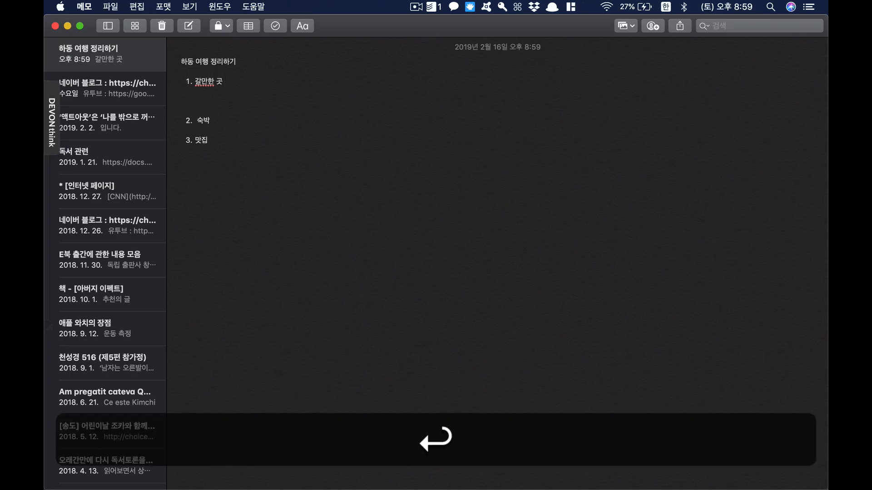
{"action": "key", "text": "Return"}
{"action": "key", "text": "Down"}
{"action": "key", "text": "Return"}
Step: Switch to DEVONthink Pro Office and open the last Inbox bookmark, "- 경남하동고택민박,하동벚꽃축제기간숙박,경남하동숙박.url"
{"action": "key", "text": "super+Tab"}
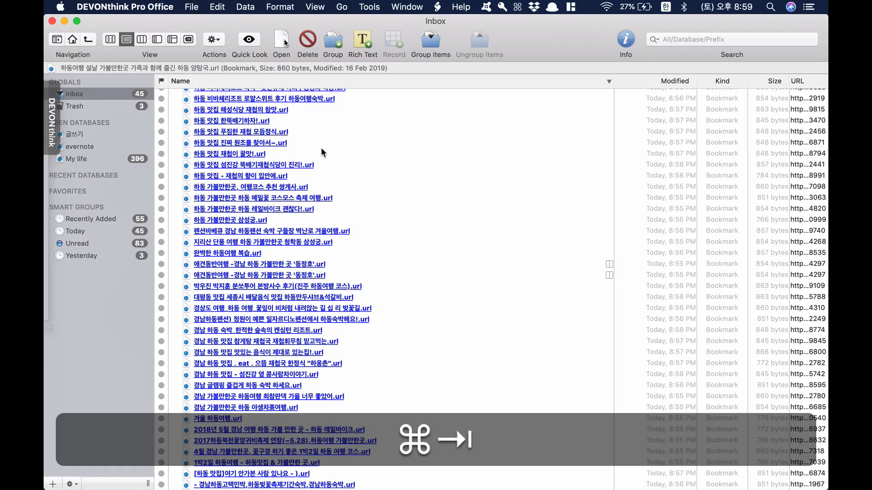
{"action": "scroll", "coordinate": [323, 153], "scroll_direction": "up", "scroll_amount": 1}
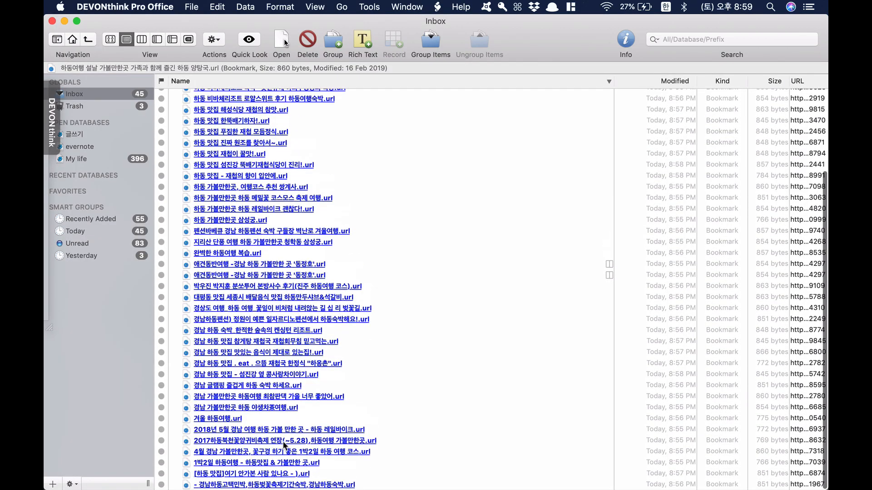
{"action": "left_click", "coordinate": [317, 484]}
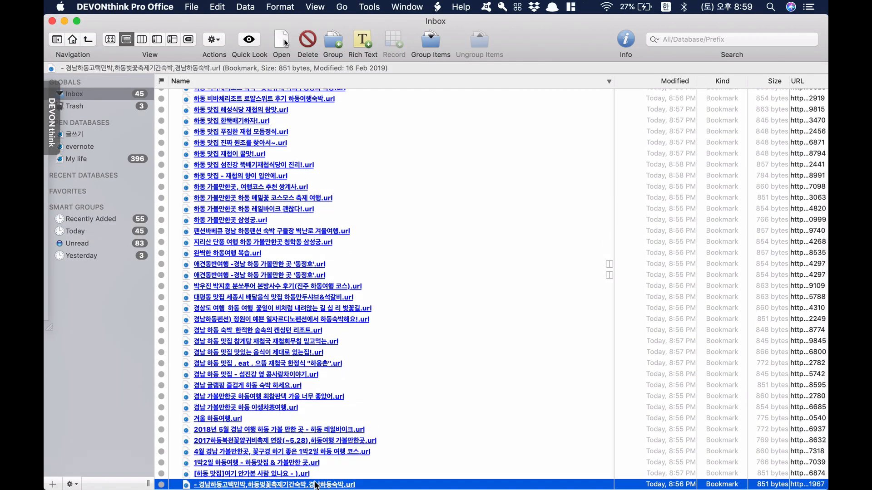
{"action": "double_click", "coordinate": [316, 484]}
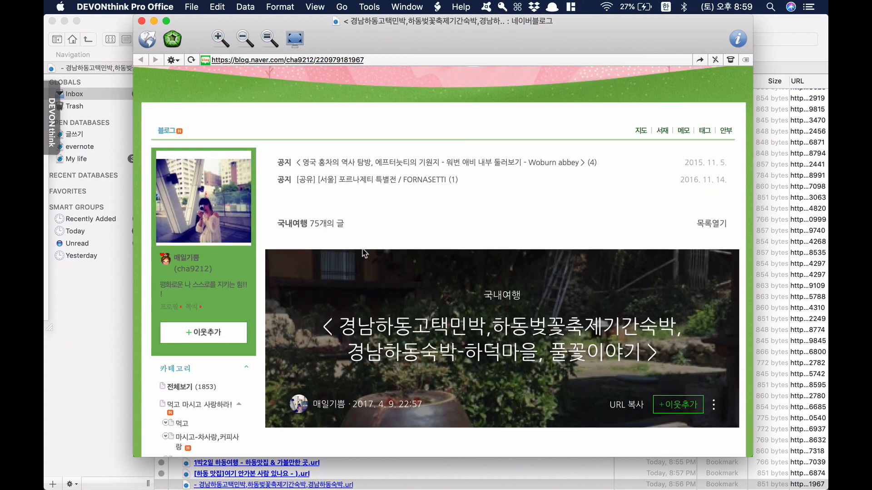
Step: Read the post's introduction, highlighting the passage about the 풀꽃이야기 고택 민박 in 하덕마을
{"action": "scroll", "coordinate": [363, 253], "scroll_direction": "down", "scroll_amount": 10}
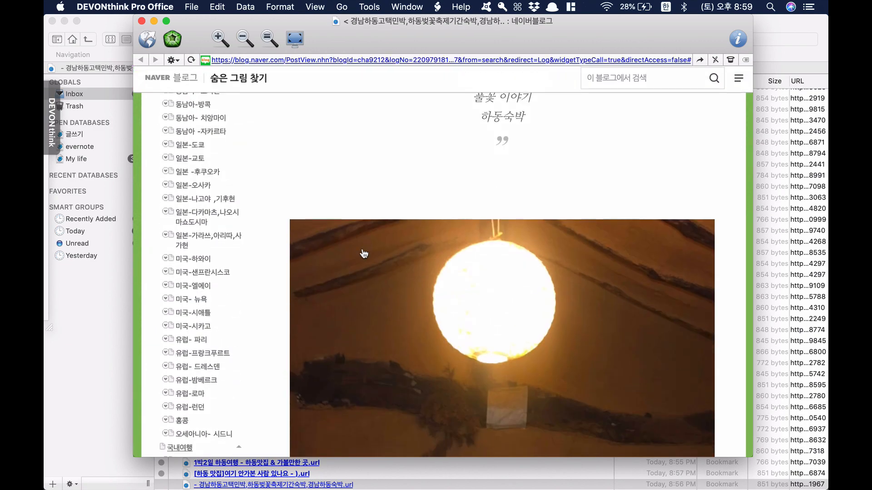
{"action": "scroll", "coordinate": [364, 253], "scroll_direction": "down", "scroll_amount": 15}
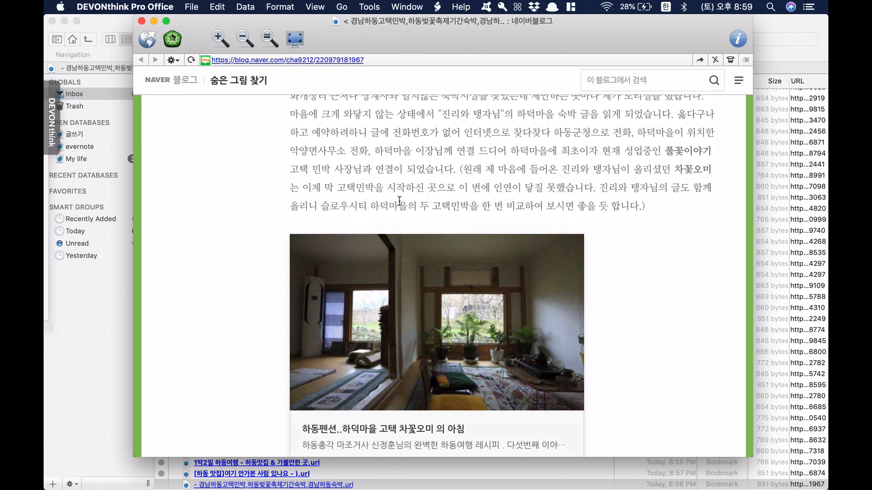
{"action": "scroll", "coordinate": [400, 202], "scroll_direction": "up", "scroll_amount": 3}
{"action": "left_click_drag", "start_coordinate": [433, 148], "coordinate": [532, 222]}
{"action": "left_click", "coordinate": [563, 226]}
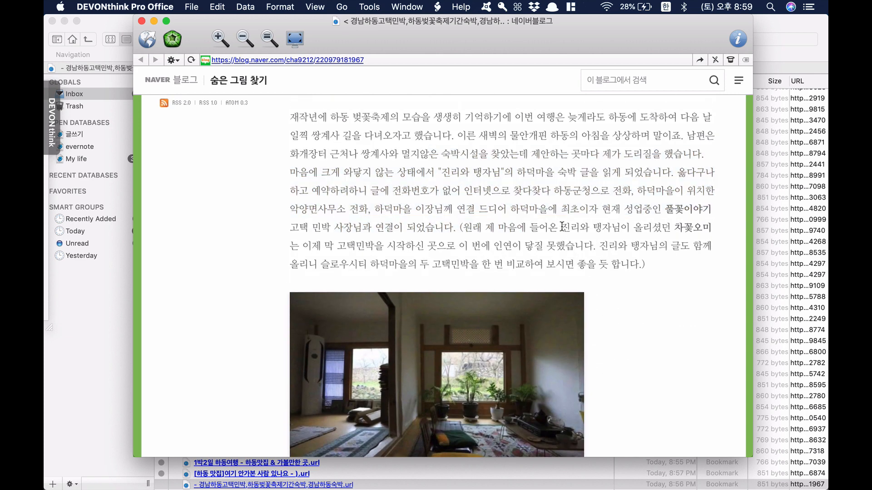
{"action": "left_click_drag", "start_coordinate": [666, 203], "coordinate": [693, 236]}
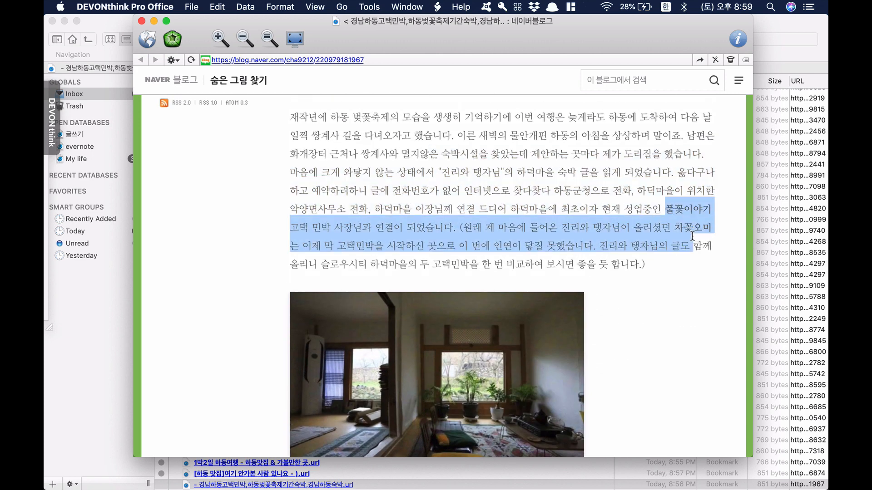
{"action": "left_click", "coordinate": [661, 275]}
{"action": "scroll", "coordinate": [611, 255], "scroll_direction": "down", "scroll_amount": 3}
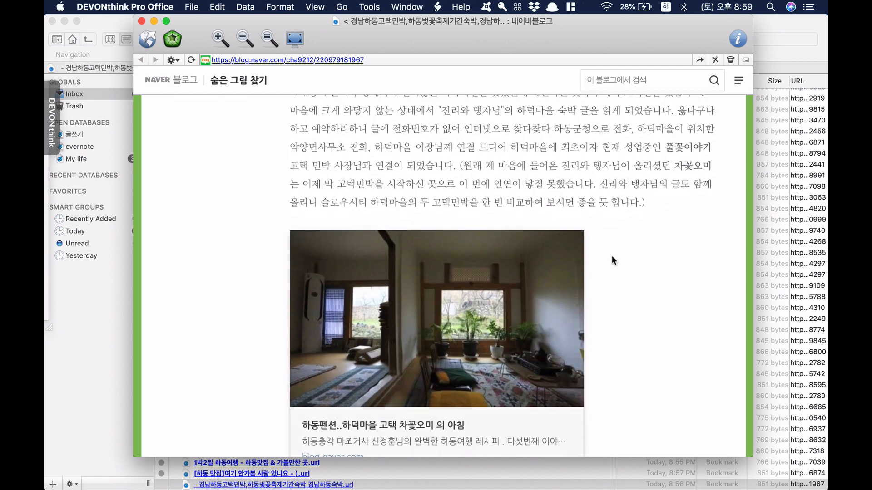
Step: Look through the photos and descriptions of the lodging in the rest of the post, and close it
{"action": "scroll", "coordinate": [613, 260], "scroll_direction": "down", "scroll_amount": 10}
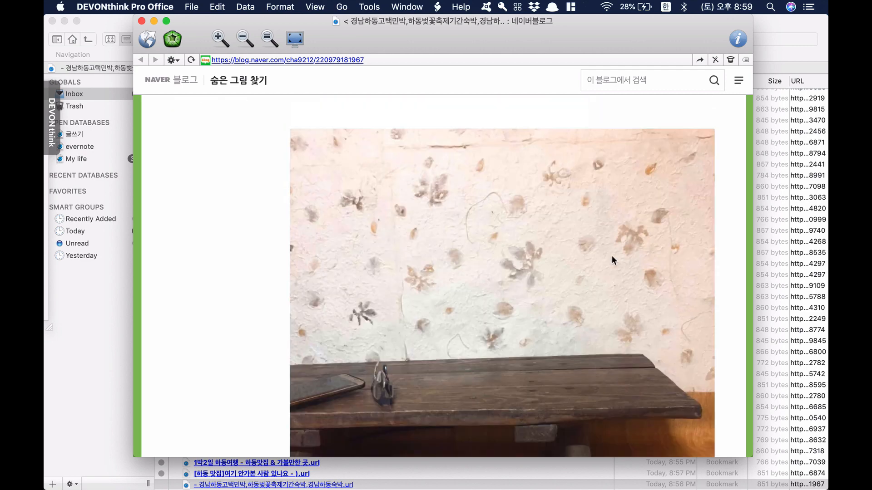
{"action": "scroll", "coordinate": [612, 261], "scroll_direction": "down", "scroll_amount": 10}
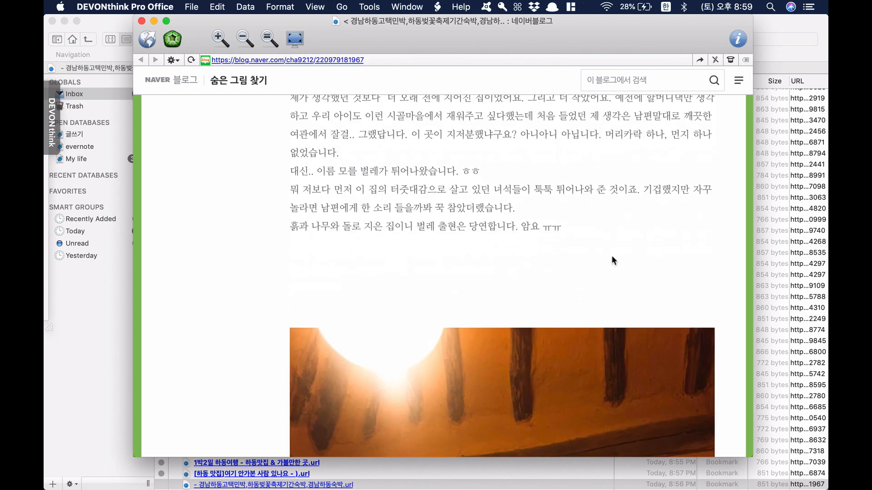
{"action": "scroll", "coordinate": [611, 260], "scroll_direction": "down", "scroll_amount": 10}
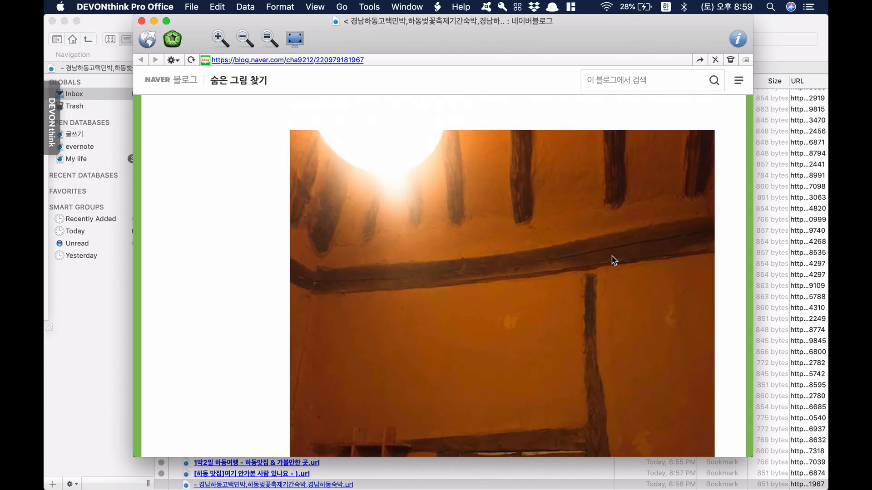
{"action": "scroll", "coordinate": [613, 261], "scroll_direction": "down", "scroll_amount": 10}
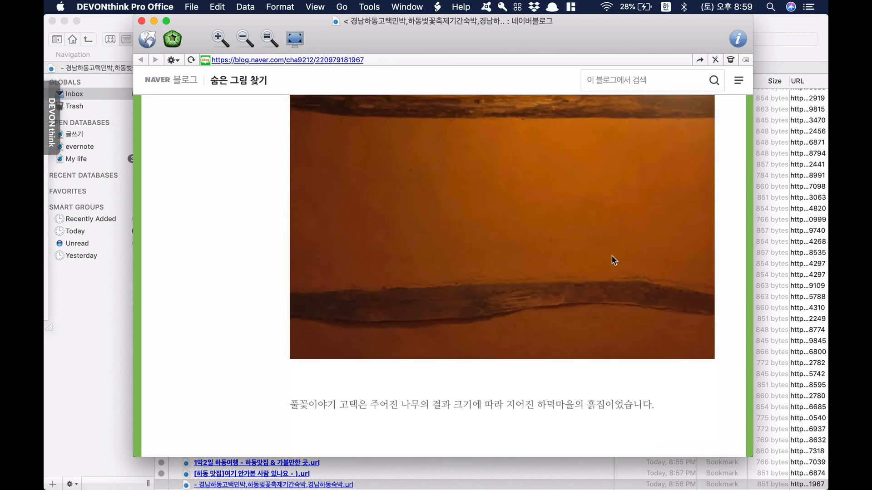
{"action": "scroll", "coordinate": [613, 261], "scroll_direction": "down", "scroll_amount": 2}
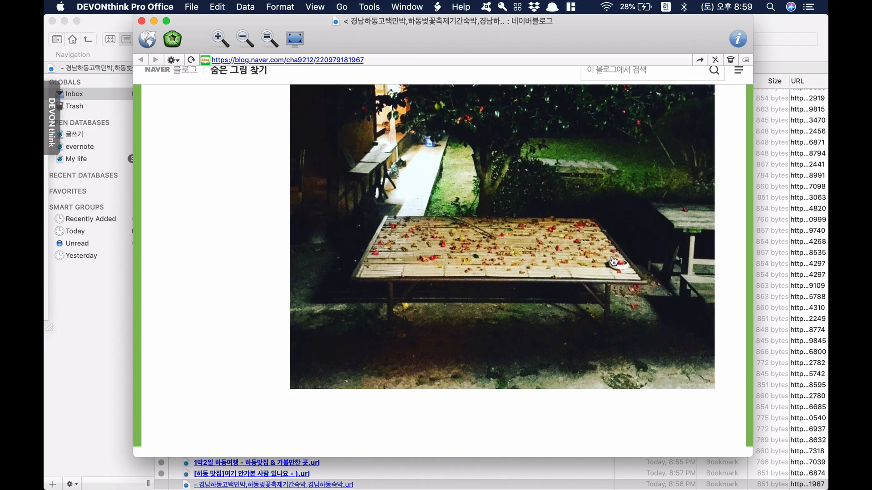
{"action": "scroll", "coordinate": [613, 261], "scroll_direction": "up", "scroll_amount": 2}
{"action": "scroll", "coordinate": [613, 268], "scroll_direction": "down", "scroll_amount": 10}
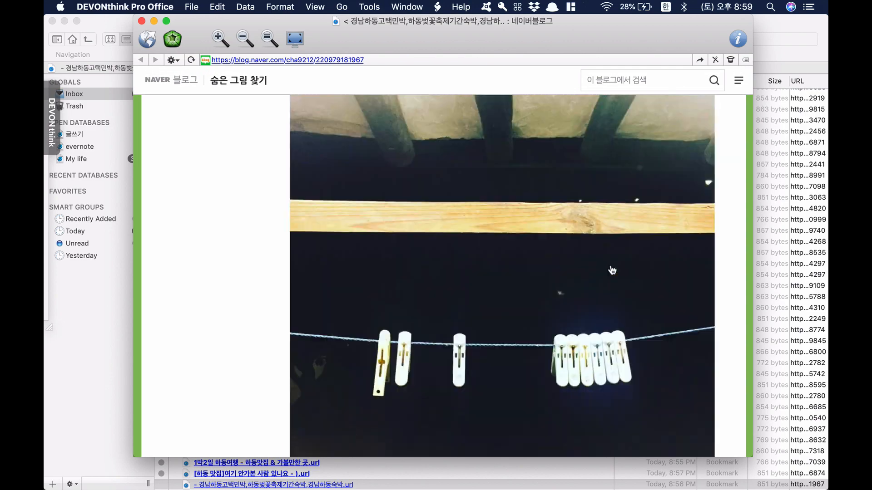
{"action": "scroll", "coordinate": [612, 268], "scroll_direction": "down", "scroll_amount": 10}
{"action": "scroll", "coordinate": [560, 355], "scroll_direction": "down", "scroll_amount": 15}
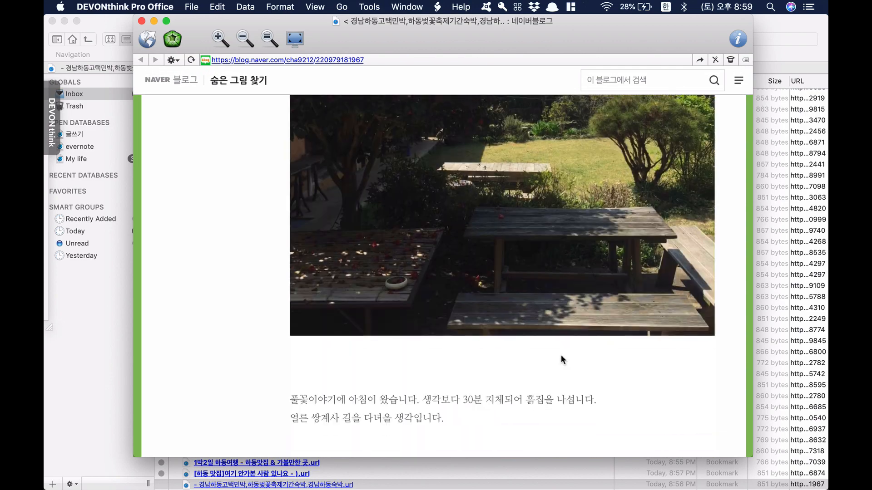
{"action": "scroll", "coordinate": [563, 360], "scroll_direction": "up", "scroll_amount": 4}
{"action": "scroll", "coordinate": [563, 359], "scroll_direction": "down", "scroll_amount": 20}
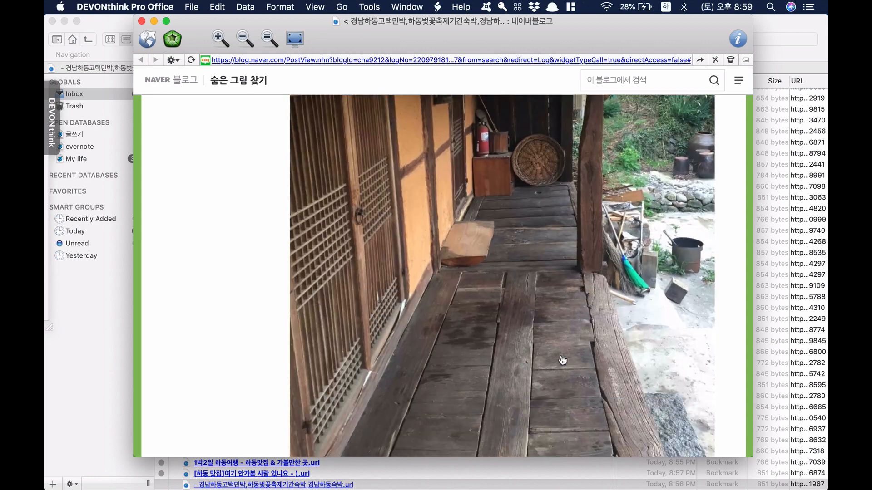
{"action": "scroll", "coordinate": [562, 360], "scroll_direction": "down", "scroll_amount": 5}
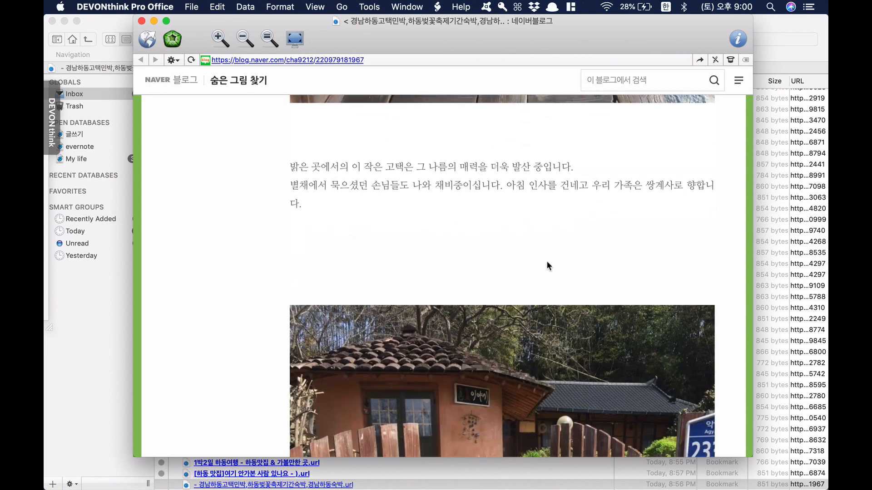
{"action": "key", "text": "super+w"}
Step: Open the Inbox bookmark "[하동 맛집]여기 안가본 사람 있나요 - ).url" and read the introduction of the 하옹촌 restaurant post
{"action": "left_click", "coordinate": [262, 473]}
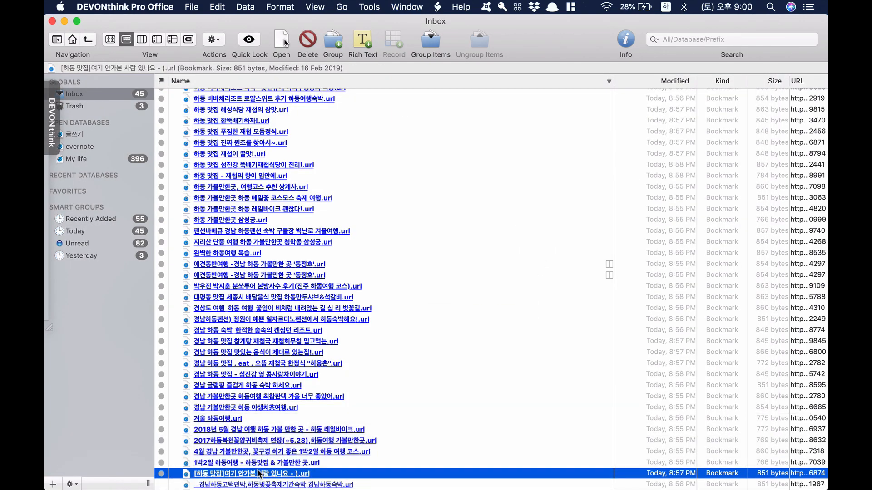
{"action": "double_click", "coordinate": [259, 474]}
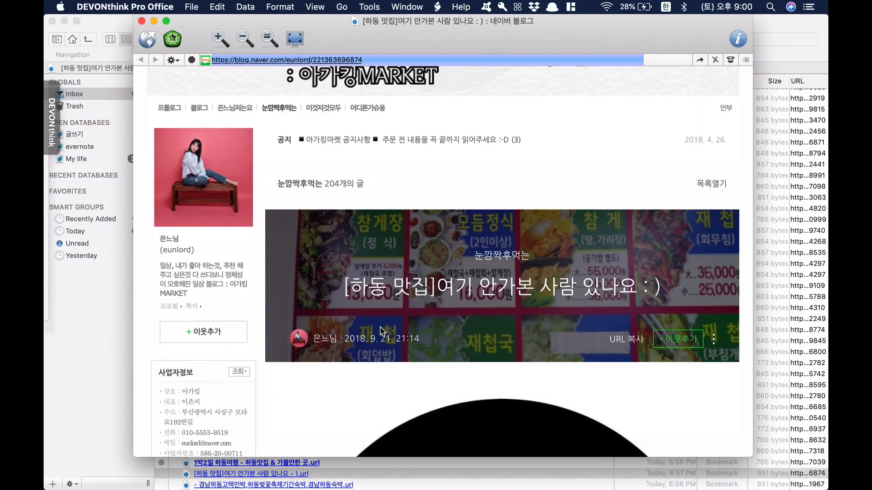
{"action": "scroll", "coordinate": [381, 331], "scroll_direction": "down", "scroll_amount": 10}
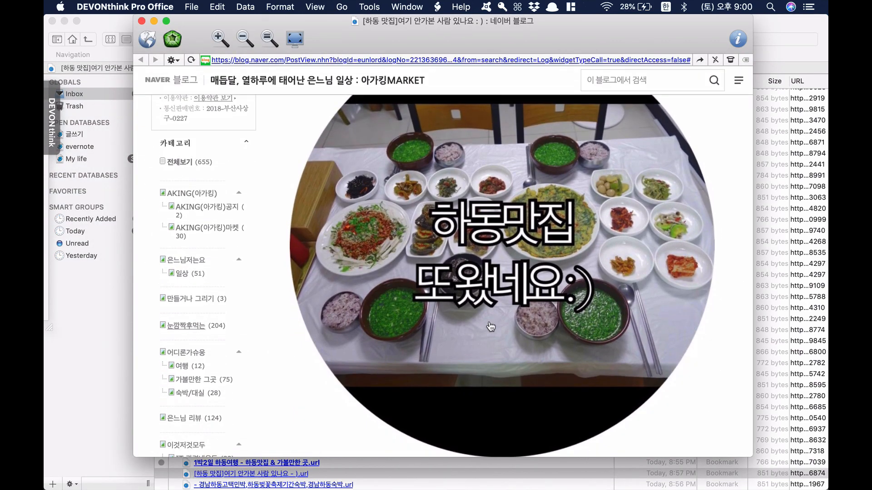
{"action": "scroll", "coordinate": [491, 327], "scroll_direction": "down", "scroll_amount": 3}
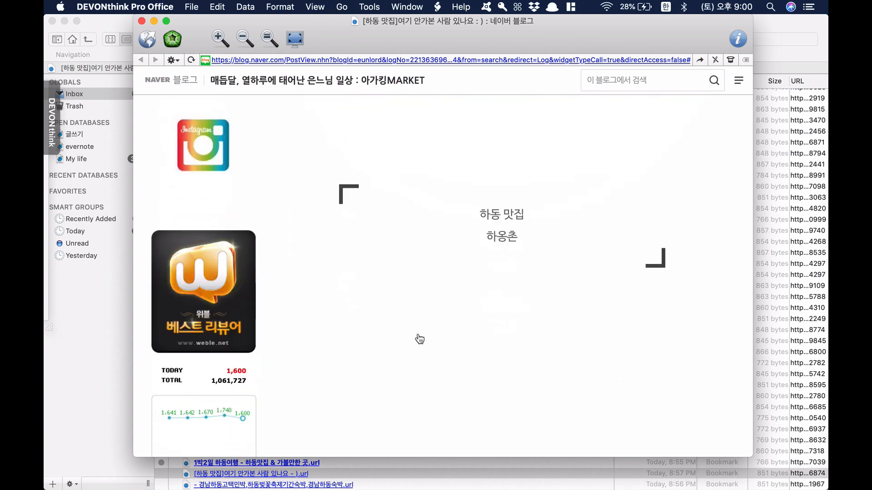
{"action": "scroll", "coordinate": [417, 339], "scroll_direction": "down", "scroll_amount": 10}
{"action": "scroll", "coordinate": [418, 338], "scroll_direction": "down", "scroll_amount": 15}
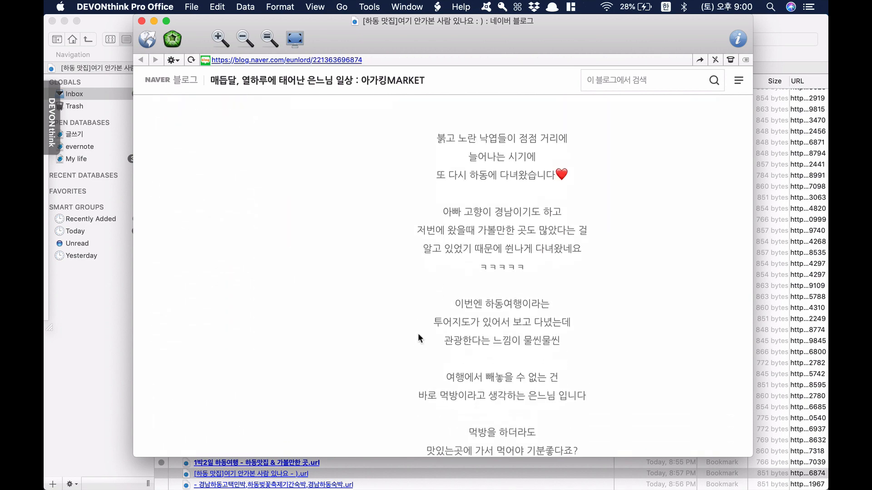
{"action": "scroll", "coordinate": [417, 338], "scroll_direction": "down", "scroll_amount": 20}
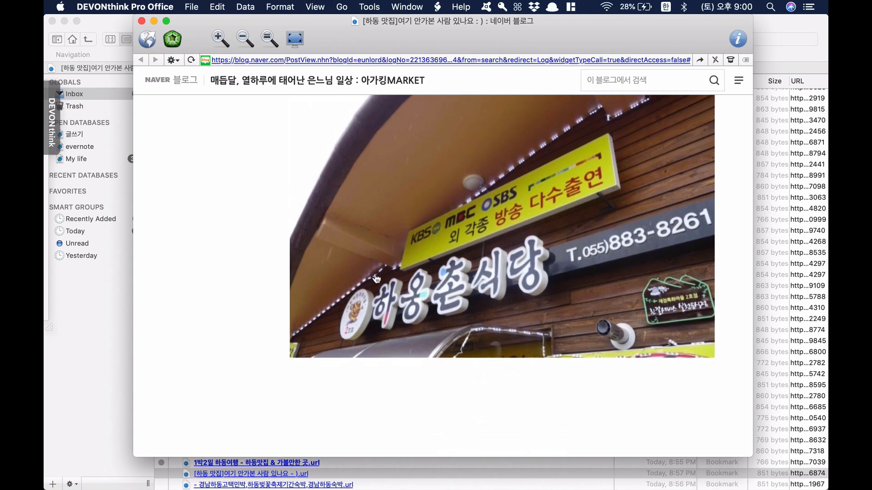
Step: Look through the 하옹촌식당 photos and descriptions in the post, down to the menu board with prices
{"action": "scroll", "coordinate": [514, 308], "scroll_direction": "down", "scroll_amount": 5}
{"action": "scroll", "coordinate": [467, 306], "scroll_direction": "up", "scroll_amount": 8}
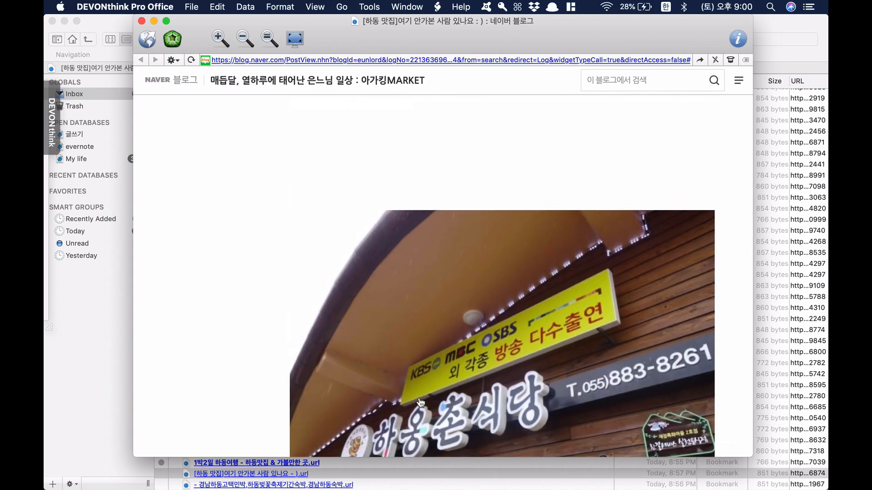
{"action": "scroll", "coordinate": [610, 351], "scroll_direction": "down", "scroll_amount": 20}
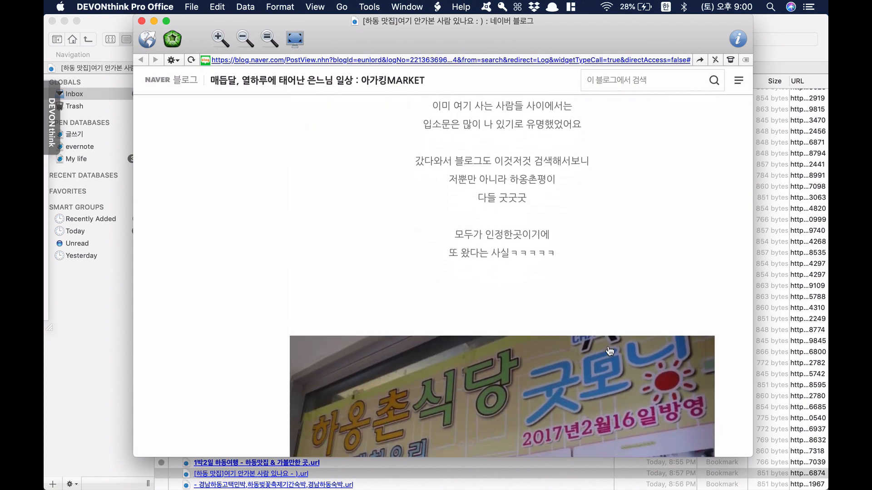
{"action": "scroll", "coordinate": [610, 351], "scroll_direction": "down", "scroll_amount": 20}
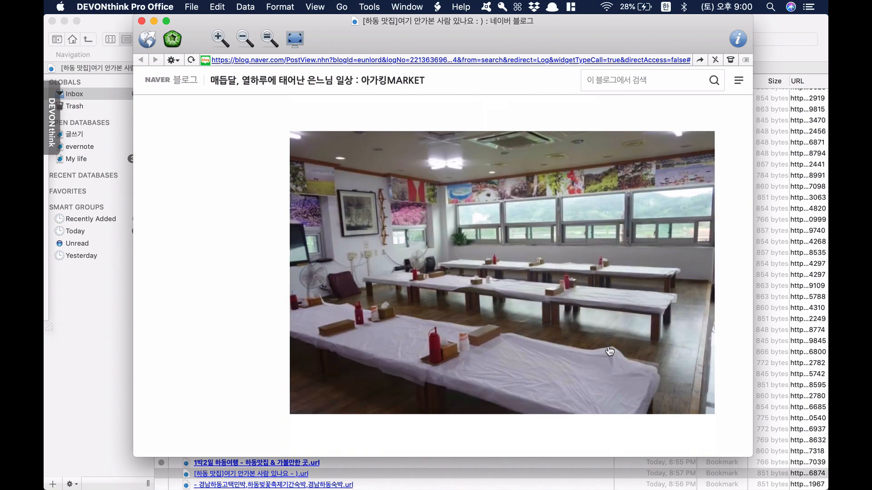
{"action": "scroll", "coordinate": [610, 351], "scroll_direction": "up", "scroll_amount": 20}
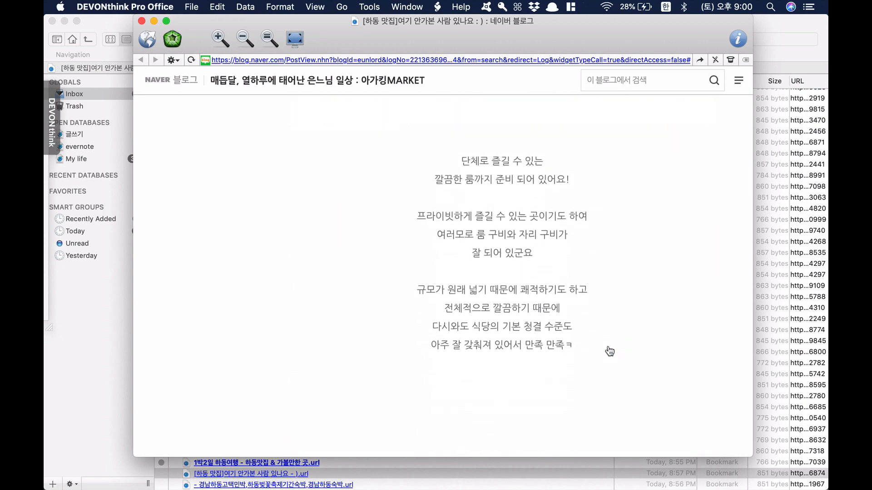
{"action": "scroll", "coordinate": [610, 351], "scroll_direction": "down", "scroll_amount": 1}
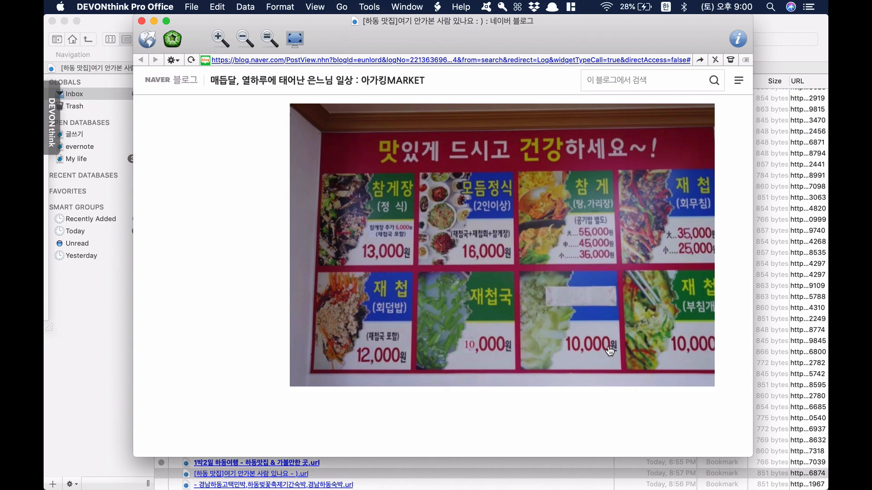
{"action": "scroll", "coordinate": [609, 351], "scroll_direction": "down", "scroll_amount": 4}
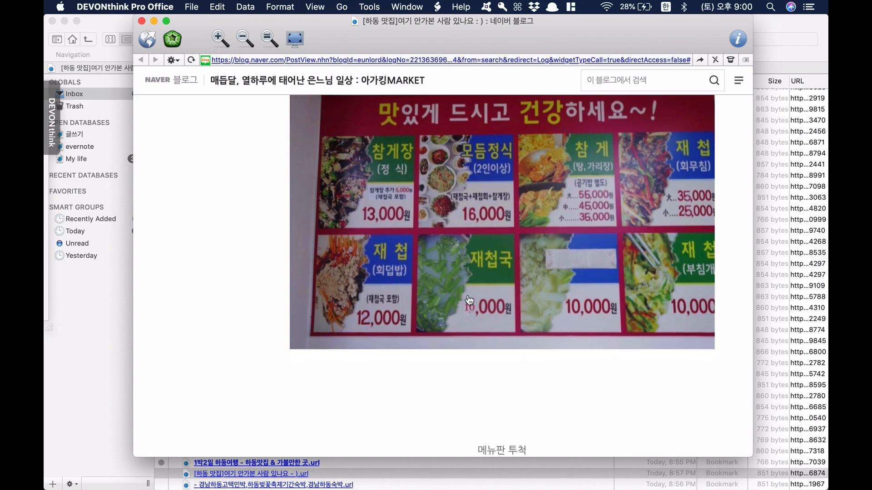
Step: Capture the menu board photo from the restaurant post with GrabIt, and close the post
{"action": "key", "text": "ctrl+Up"}
{"action": "left_click", "coordinate": [345, 168]}
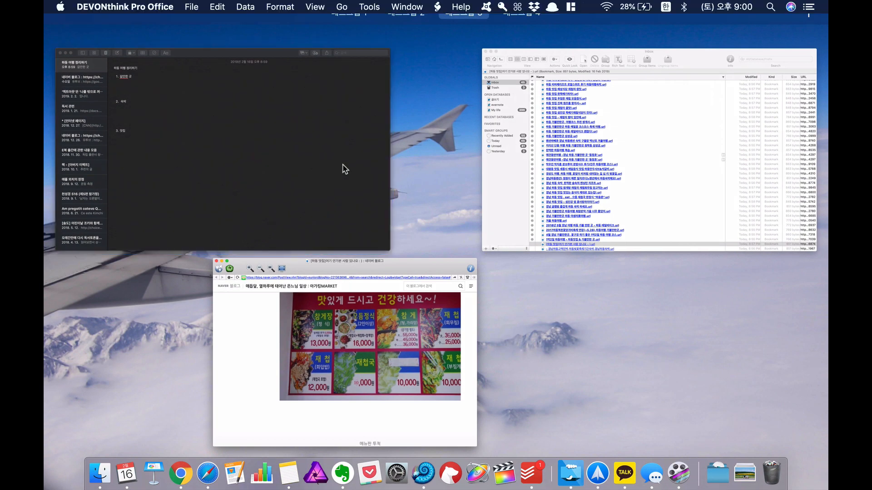
{"action": "key", "text": "ctrl+Up"}
{"action": "left_click", "coordinate": [440, 273]}
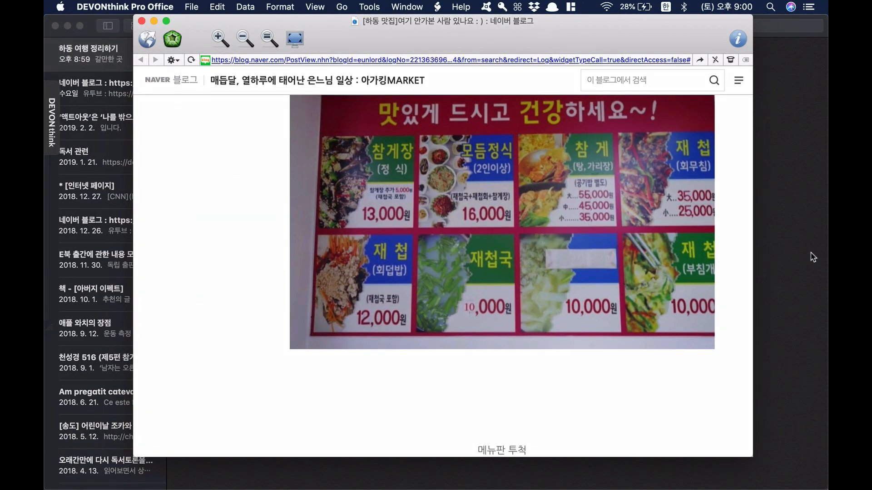
{"action": "scroll", "coordinate": [615, 227], "scroll_direction": "up", "scroll_amount": 4}
{"action": "scroll", "coordinate": [615, 227], "scroll_direction": "up", "scroll_amount": 2}
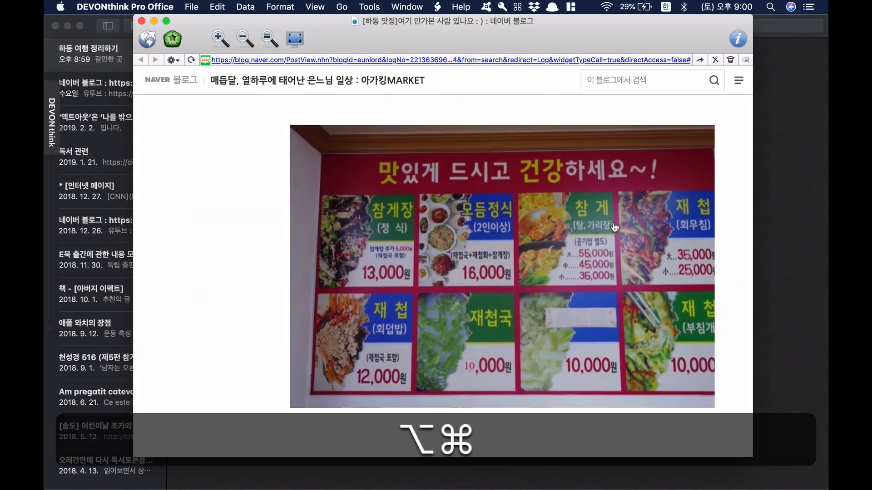
{"action": "left_click_drag", "start_coordinate": [292, 128], "coordinate": [718, 401]}
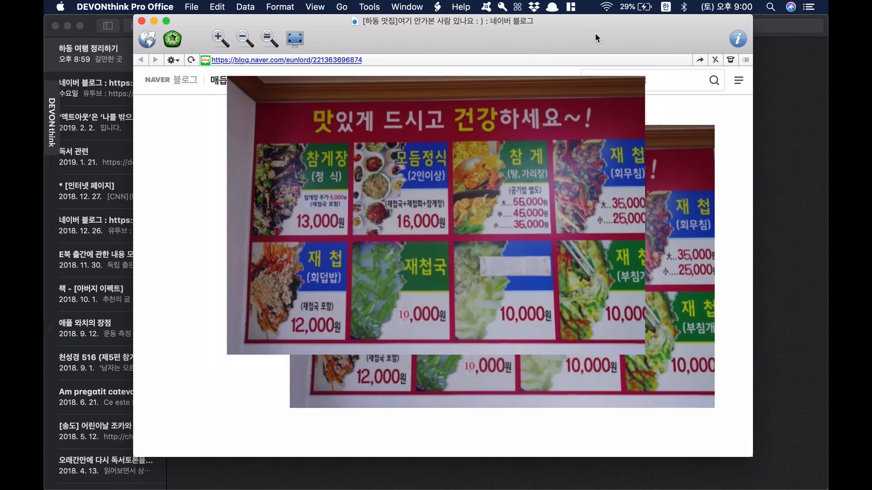
{"action": "key", "text": "cmd+w"}
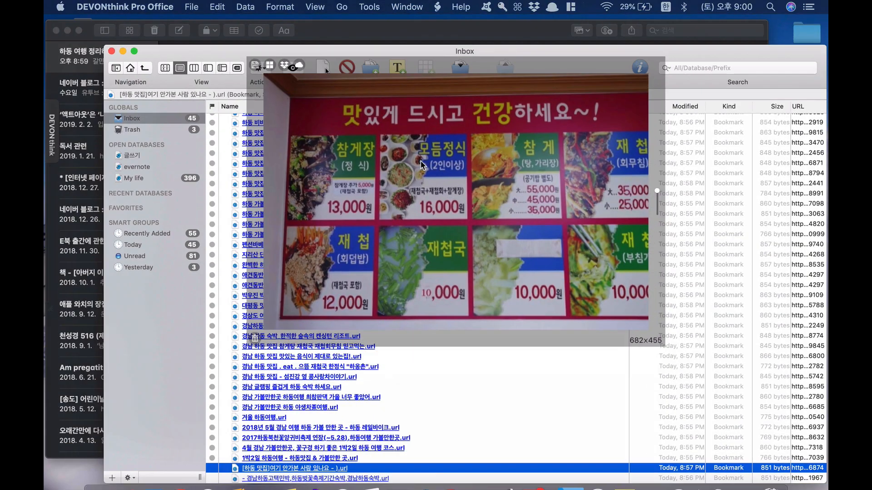
Step: Switch to the 하동 여행 정리하기 note in Notes and position the floating menu capture beside its list
{"action": "key", "text": "ctrl+Up"}
{"action": "left_click", "coordinate": [268, 191]}
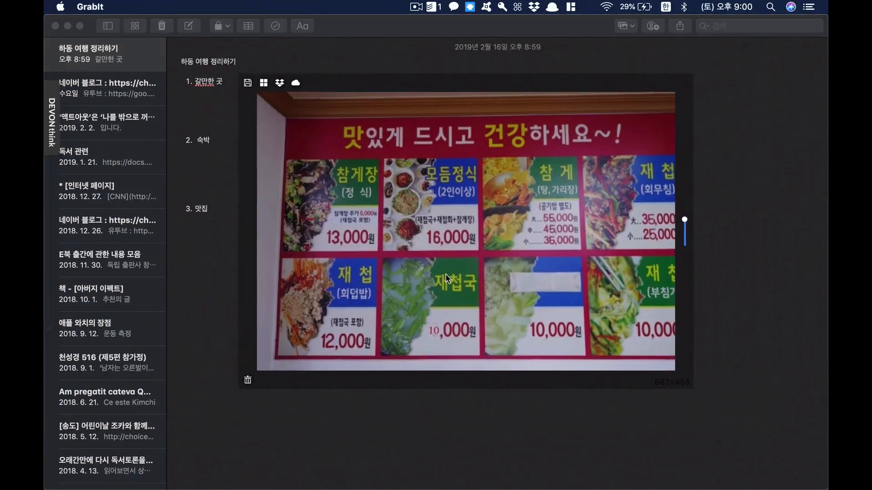
{"action": "left_click_drag", "start_coordinate": [446, 274], "coordinate": [538, 308]}
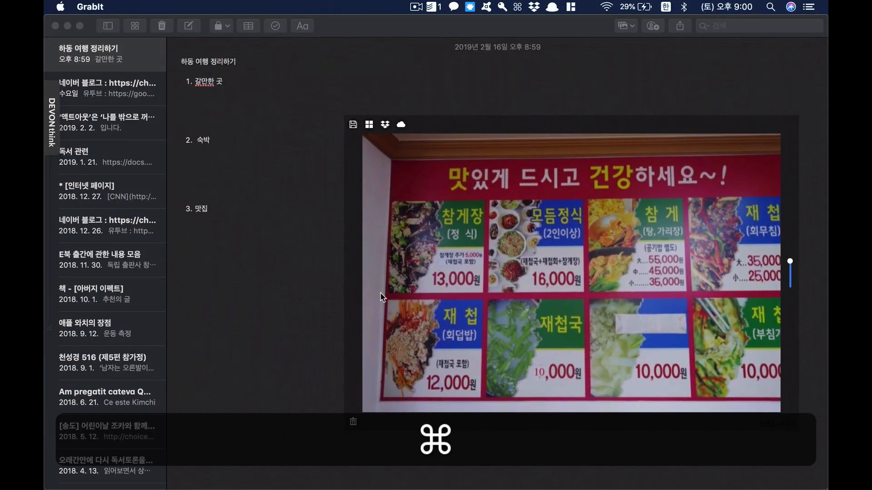
{"action": "left_click_drag", "start_coordinate": [445, 290], "coordinate": [407, 238]}
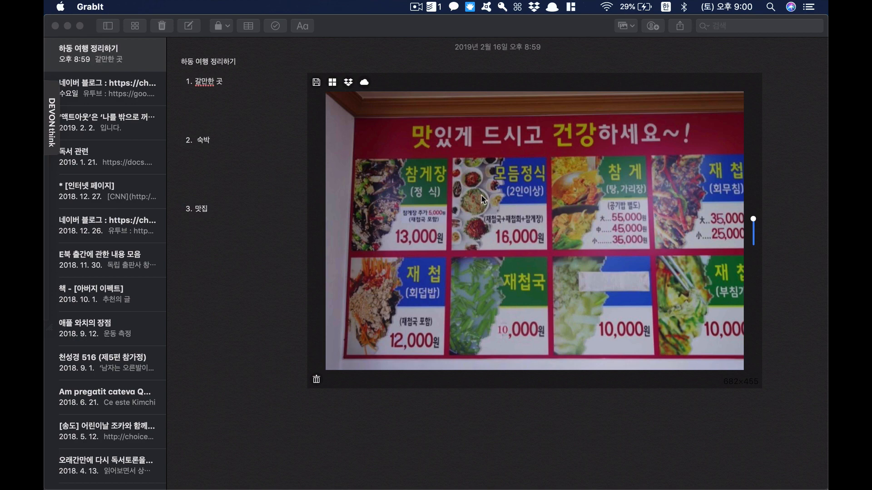
Step: Shrink the floating menu capture to a thumbnail, check the neighbouring desktop, and enlarge the capture beside the list again
{"action": "key", "text": "super"}
{"action": "left_click", "coordinate": [527, 195], "text": "super"}
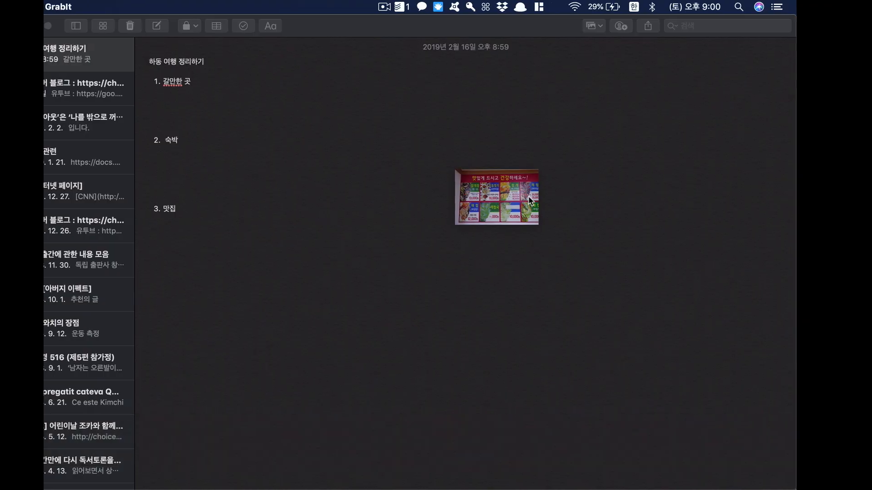
{"action": "key", "text": "ctrl+Left"}
{"action": "key", "text": "ctrl+Right"}
{"action": "left_click_drag", "start_coordinate": [456, 203], "coordinate": [249, 182]}
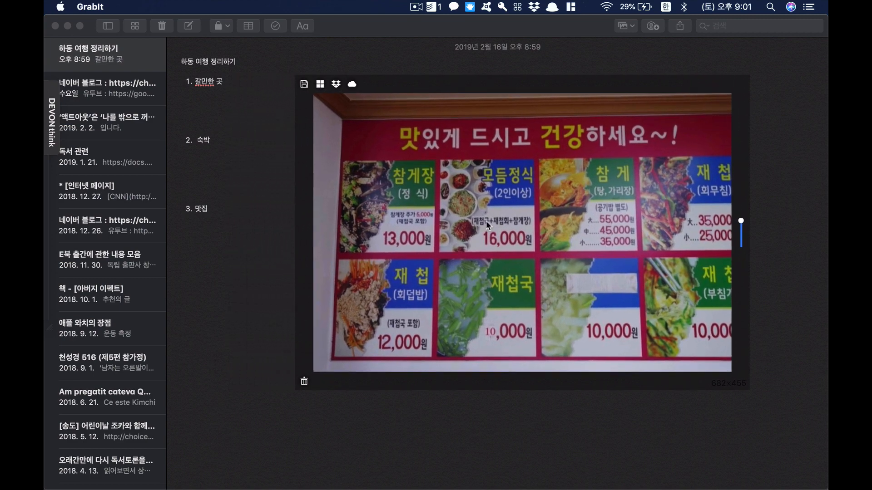
Step: Save the menu capture in the 데스크탑 folder as 2019-02-16_21-00-34 in png format
{"action": "key", "text": "super"}
{"action": "key", "text": "super+s"}
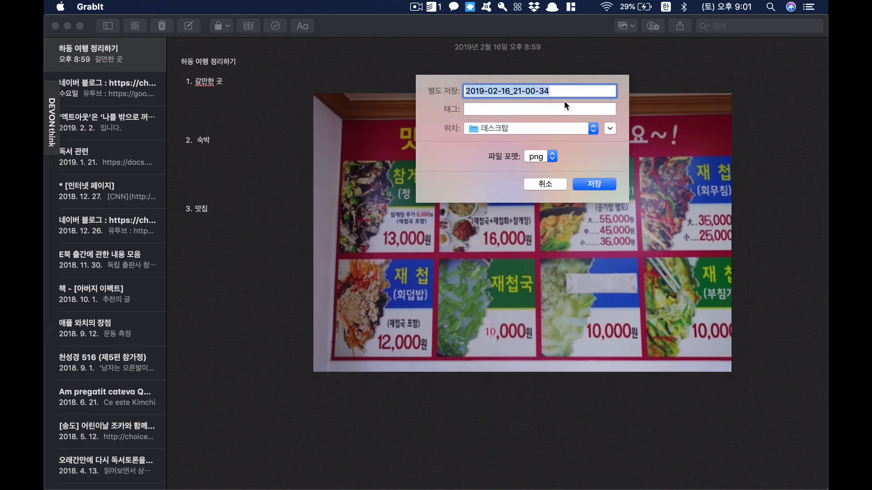
{"action": "left_click", "coordinate": [591, 183]}
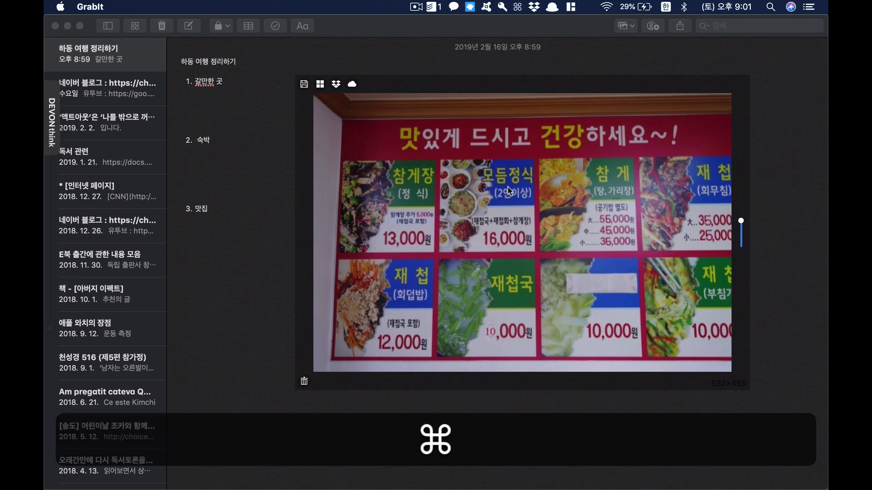
Step: Set GrabIt to start at login and grab as JPEG, keep 놔두기 for images after saving, and close the preferences
{"action": "key", "text": "super+comma"}
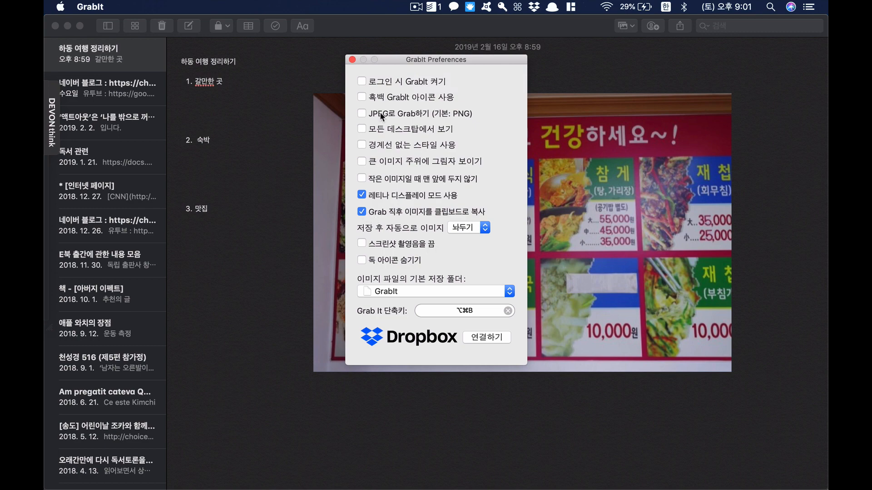
{"action": "left_click", "coordinate": [362, 114]}
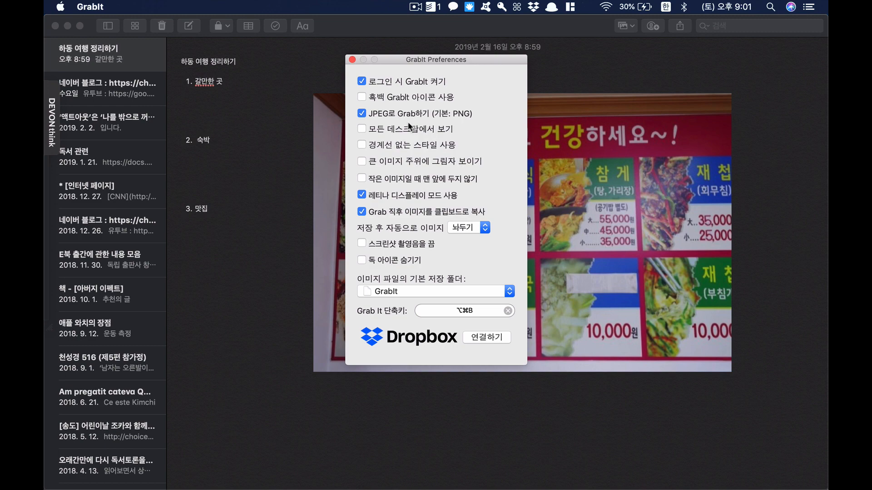
{"action": "left_click", "coordinate": [463, 228]}
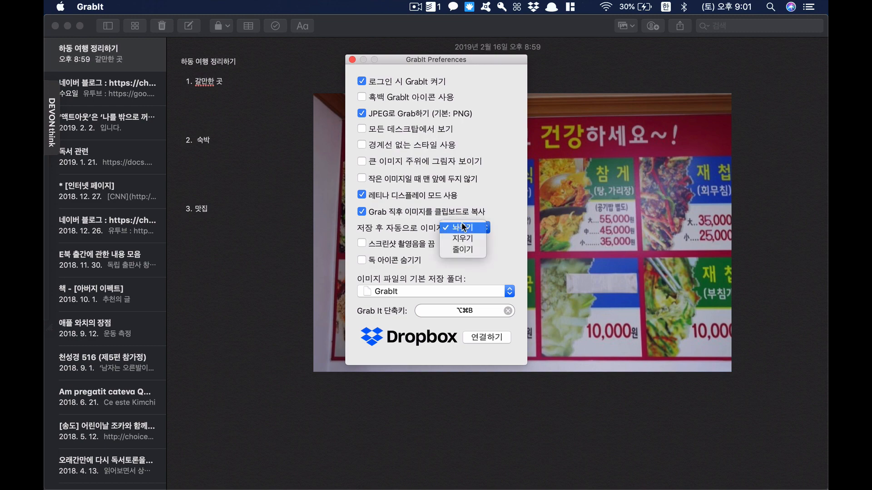
{"action": "left_click", "coordinate": [463, 227]}
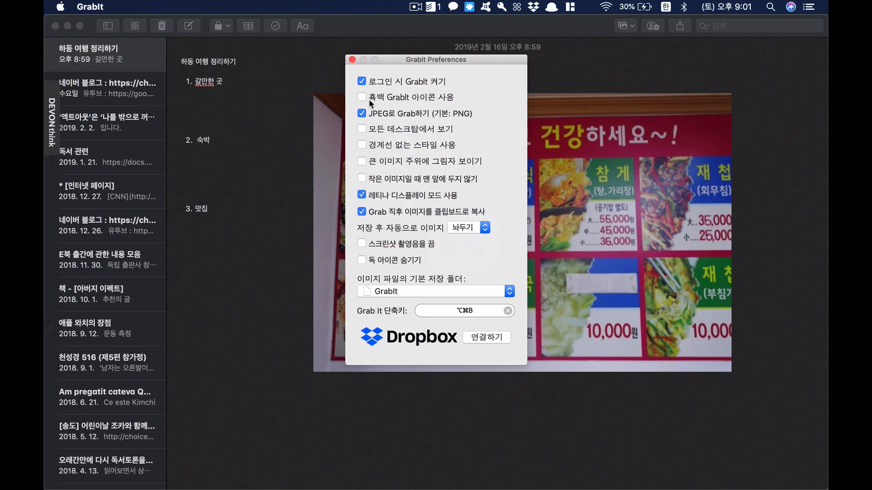
{"action": "left_click", "coordinate": [353, 61]}
Step: Insert the menu capture into the note between 숙박 and 맛집, and put the floating capture out of the way
{"action": "left_click_drag", "start_coordinate": [422, 203], "coordinate": [520, 227]}
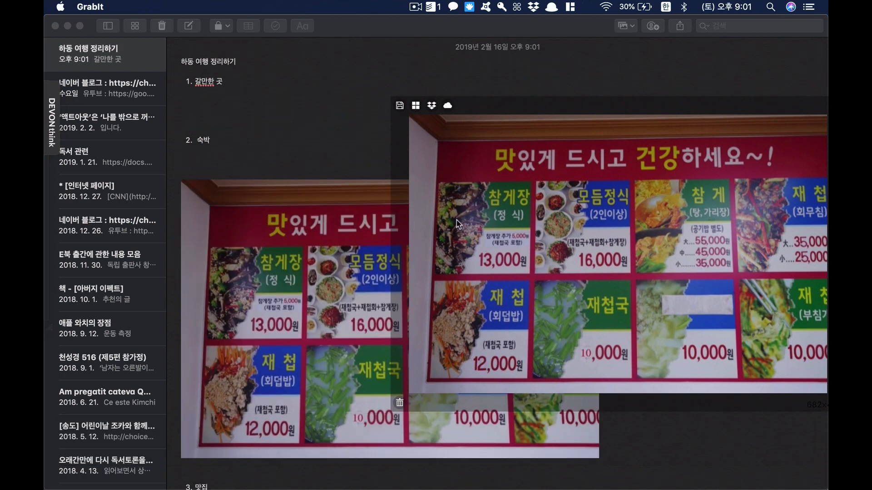
{"action": "left_click", "coordinate": [478, 236], "text": "super"}
{"action": "left_click", "coordinate": [363, 264]}
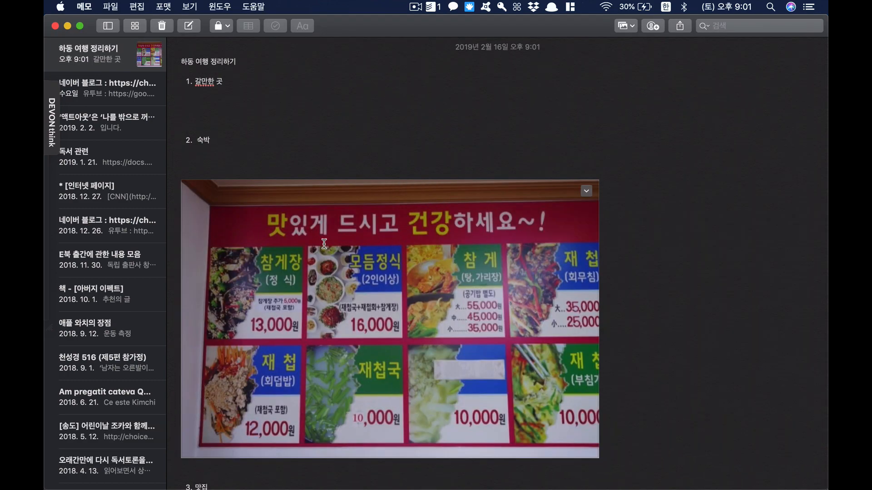
Step: Move the inserted menu image below the "3. 맛집" heading in the note
{"action": "scroll", "coordinate": [468, 245], "scroll_direction": "down", "scroll_amount": 3}
{"action": "scroll", "coordinate": [468, 246], "scroll_direction": "up", "scroll_amount": 2}
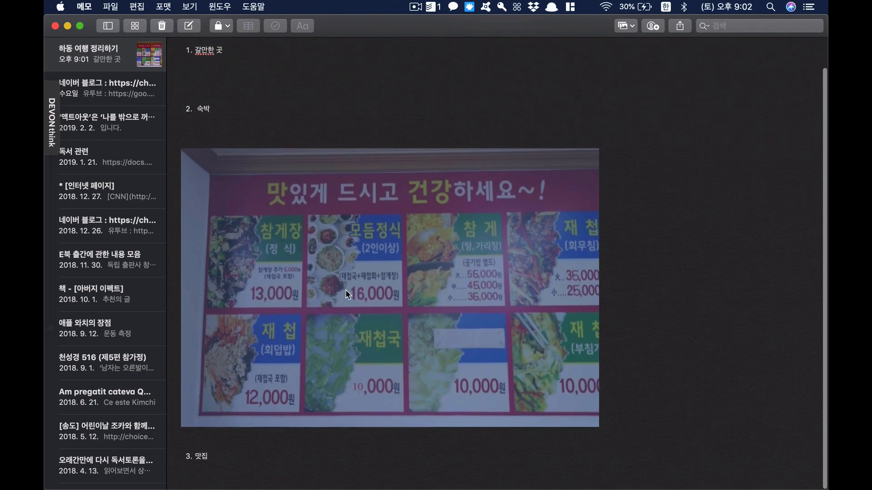
{"action": "left_click_drag", "start_coordinate": [282, 463], "coordinate": [234, 469]}
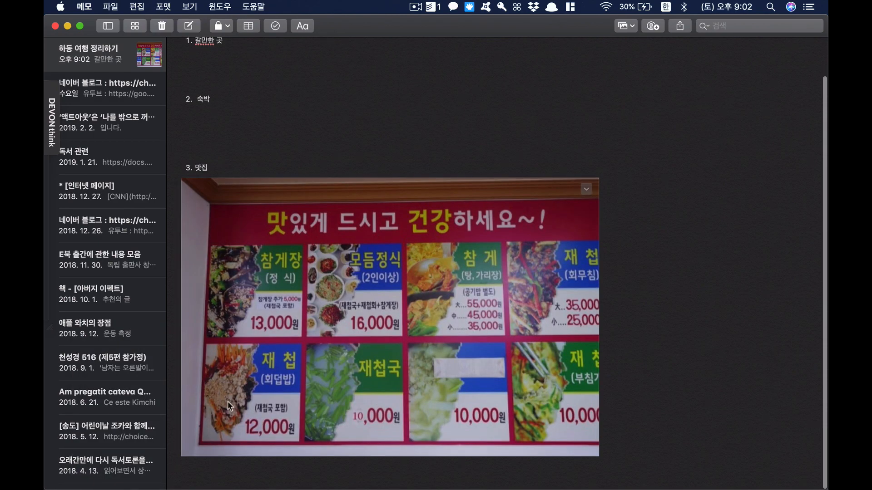
Step: Switch to DEVONthink to check the Inbox bookmark list, and return to the trip note in Notes
{"action": "key", "text": "ctrl+Up"}
{"action": "left_click", "coordinate": [247, 189]}
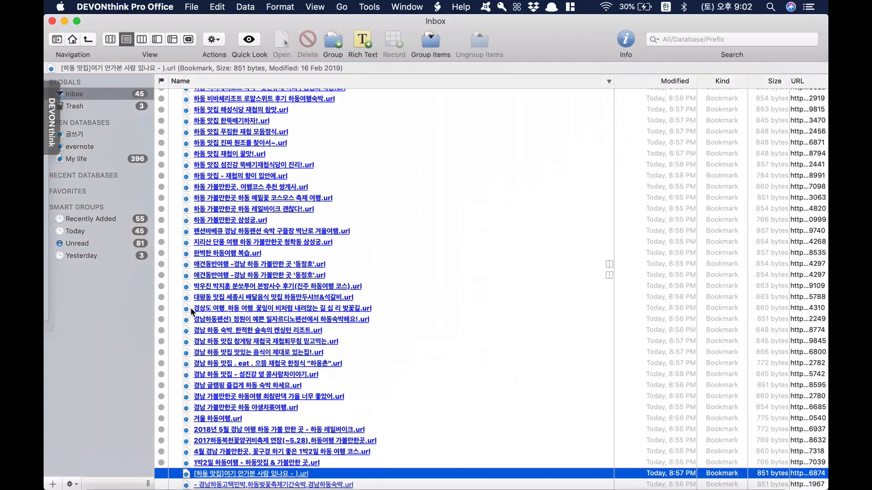
{"action": "scroll", "coordinate": [212, 398], "scroll_direction": "down", "scroll_amount": 1}
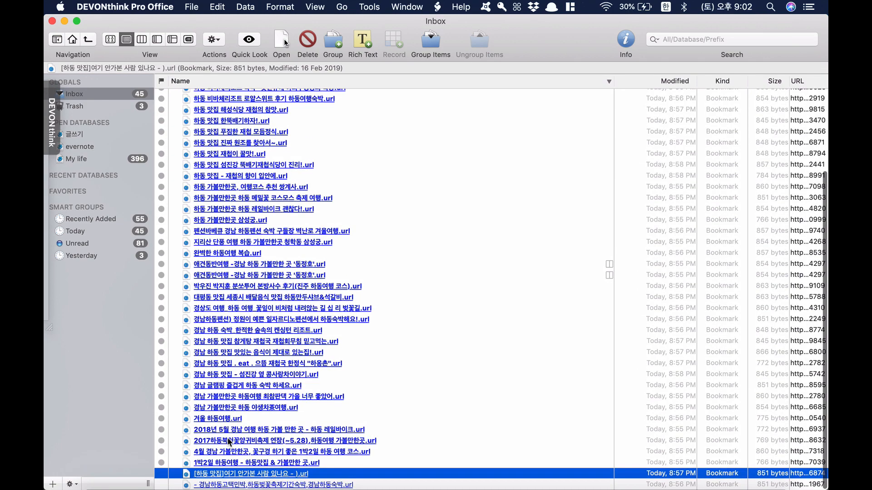
{"action": "key", "text": "ctrl+Up"}
{"action": "left_click", "coordinate": [296, 263]}
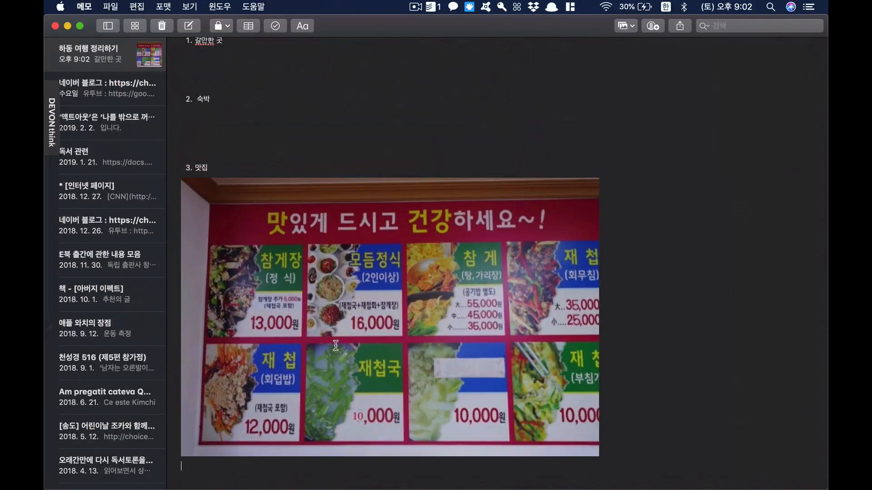
Step: Open the "[하동 맛집]여기 안가본 사람 있나요" bookmark in DEVONthink and read down to the restaurant's name
{"action": "key", "text": "ctrl+Up"}
{"action": "left_click", "coordinate": [355, 286]}
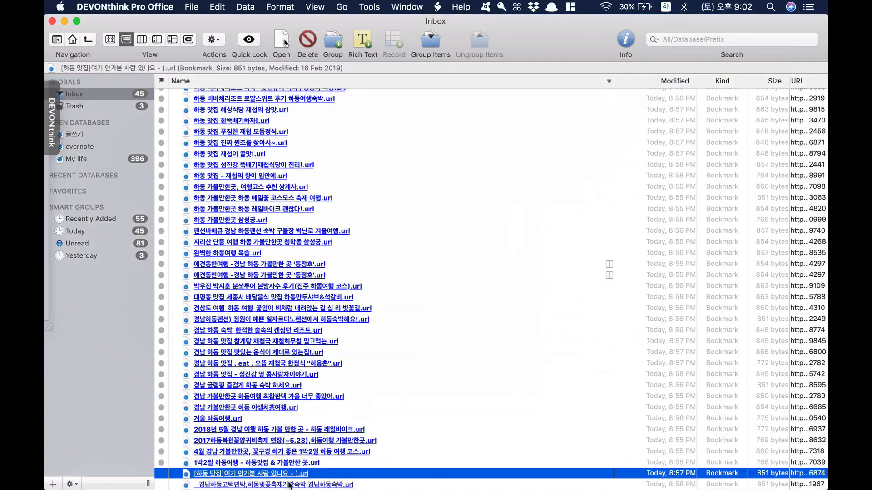
{"action": "double_click", "coordinate": [287, 473]}
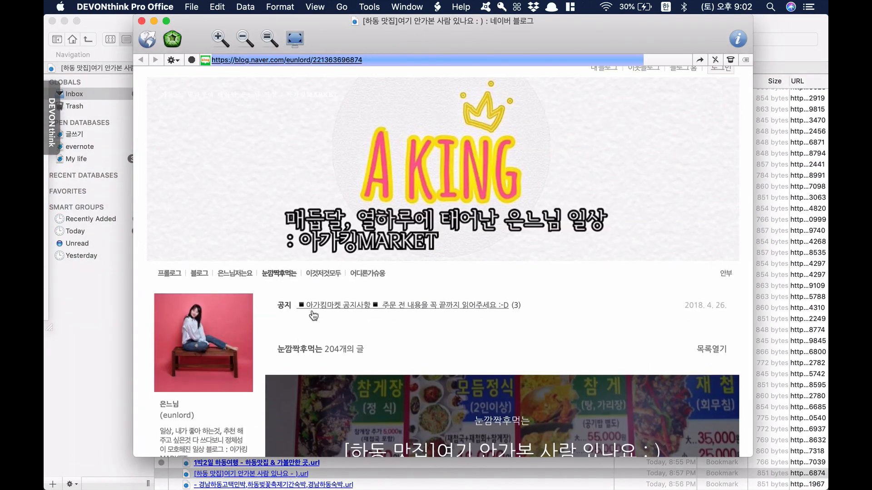
{"action": "scroll", "coordinate": [313, 315], "scroll_direction": "down", "scroll_amount": 10}
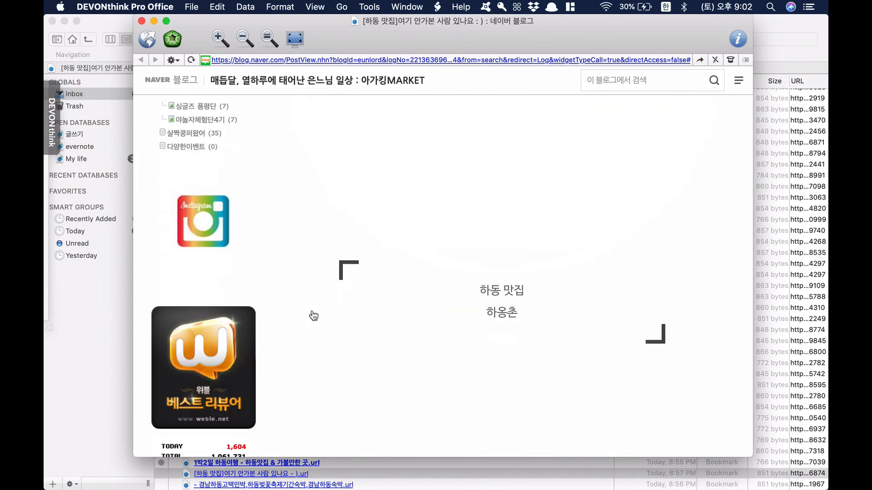
Step: Switch to the trip note and add the line "하옹촌" below the "3. 맛집" heading, above the menu image
{"action": "key", "text": "super+Tab"}
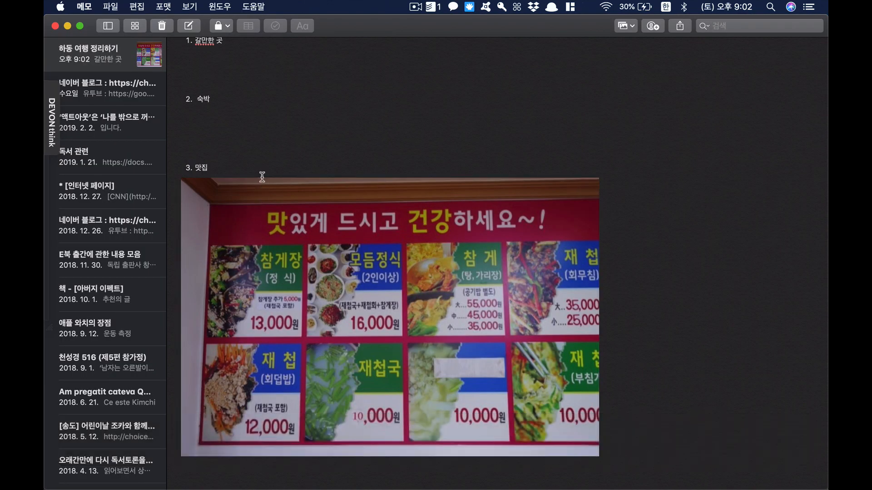
{"action": "key", "text": "Return"}
{"action": "type", "text": "하욍"}
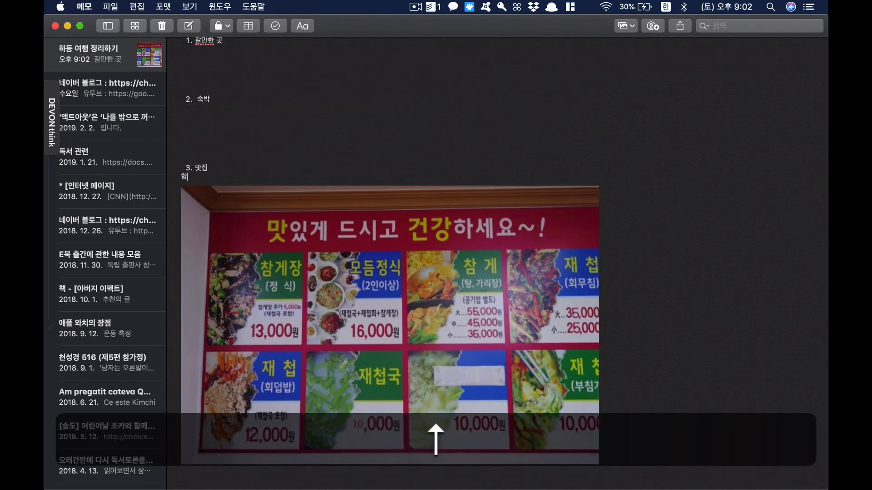
{"action": "key", "text": "Return"}
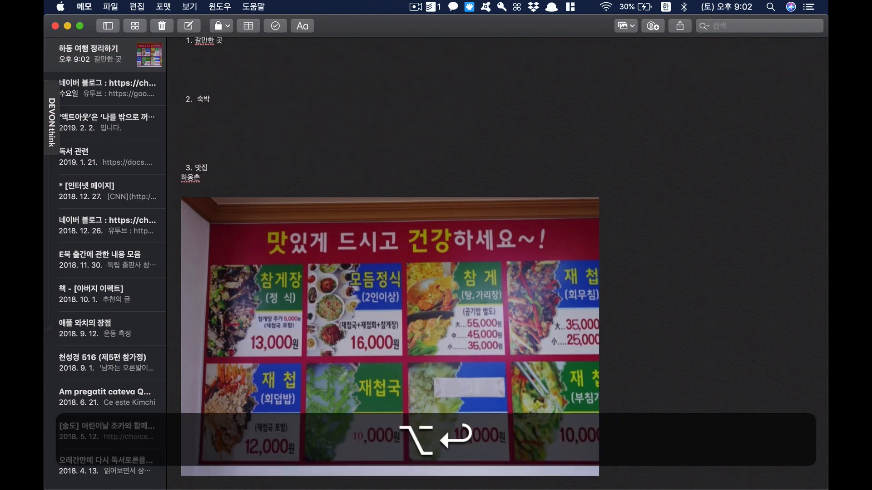
Step: Search Daum Map for "하동 하옹촌" through the Alfred launcher, repeating the search on the map page
{"action": "key", "text": "alt+space"}
{"action": "type", "text": "ㄷ"}
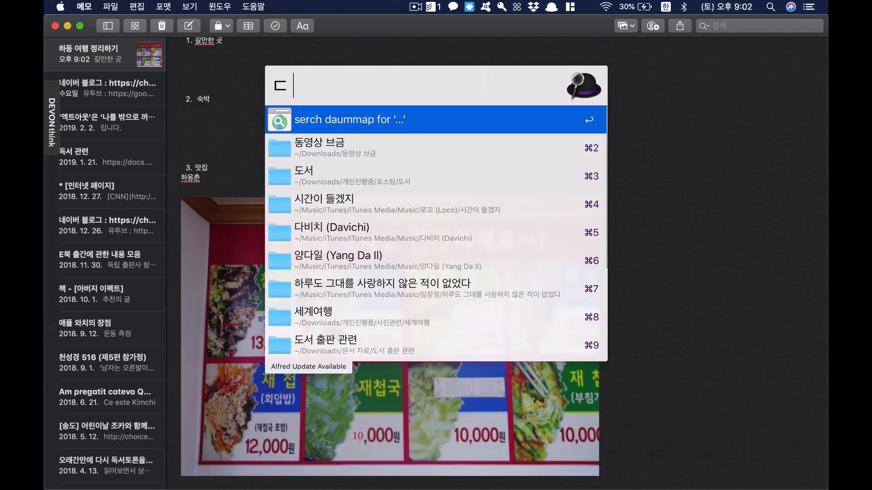
{"action": "type", "text": " 하동 하옹촌"}
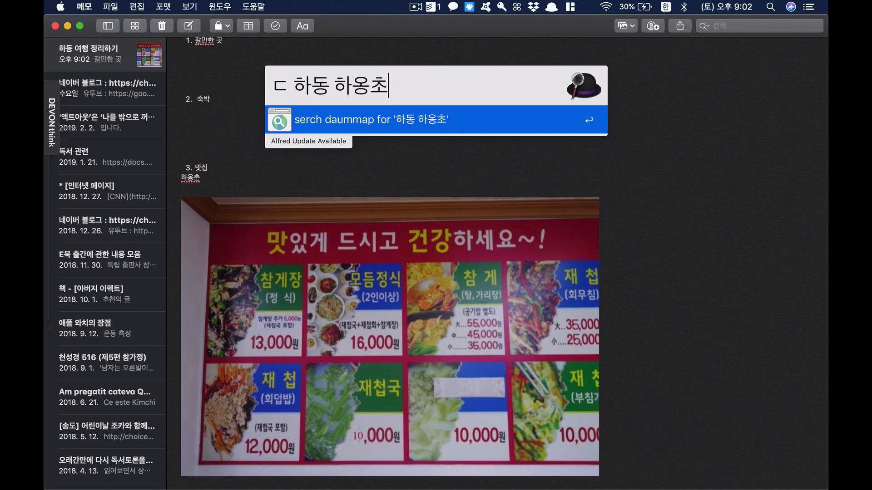
{"action": "key", "text": "Return"}
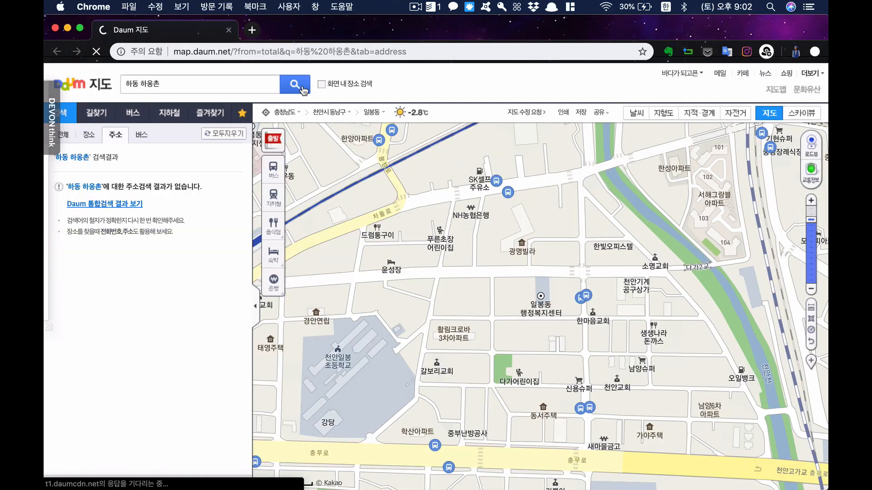
{"action": "left_click", "coordinate": [295, 85]}
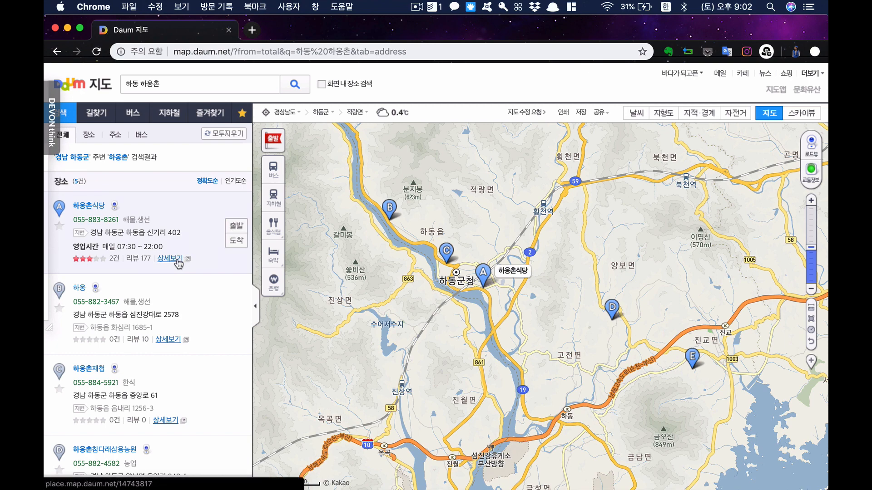
Step: Open the detail page of 하옹촌식당 and review its opening hours, menu, photos and ratings
{"action": "left_click", "coordinate": [177, 261]}
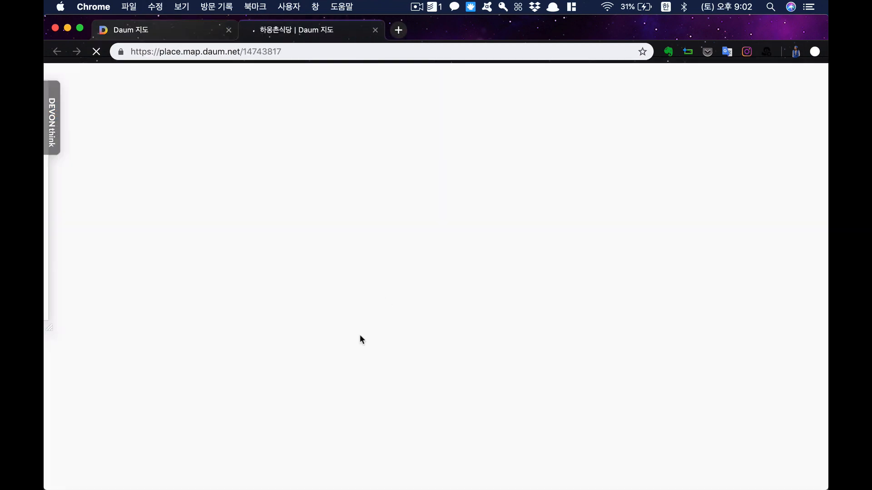
{"action": "scroll", "coordinate": [458, 342], "scroll_direction": "down", "scroll_amount": 5}
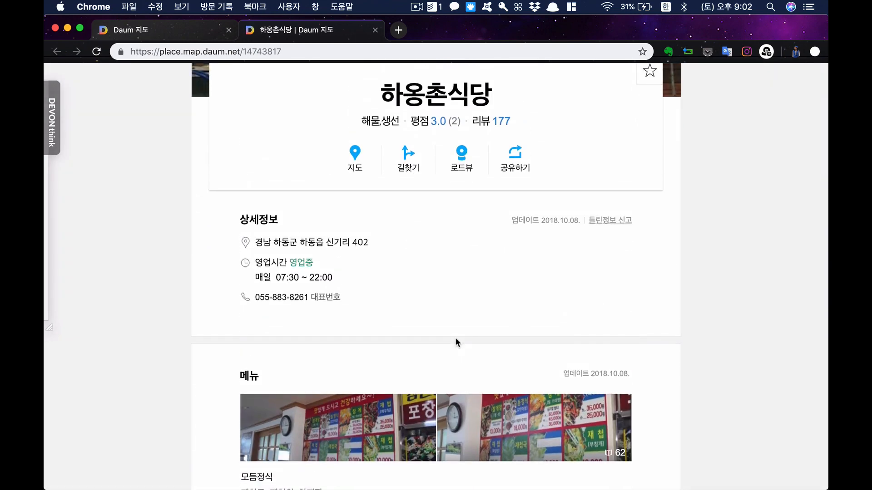
{"action": "scroll", "coordinate": [457, 342], "scroll_direction": "down", "scroll_amount": 5}
{"action": "scroll", "coordinate": [455, 342], "scroll_direction": "down", "scroll_amount": 20}
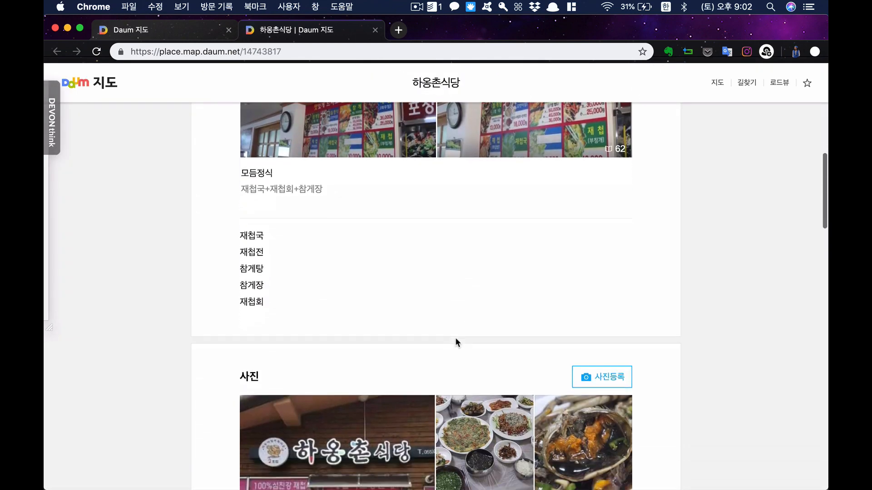
{"action": "scroll", "coordinate": [456, 342], "scroll_direction": "up", "scroll_amount": 2}
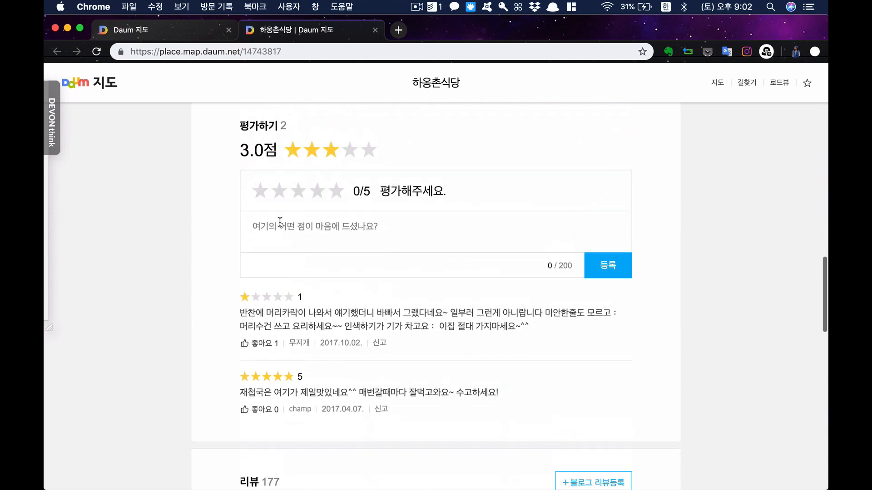
{"action": "scroll", "coordinate": [262, 245], "scroll_direction": "down", "scroll_amount": 3}
{"action": "scroll", "coordinate": [263, 244], "scroll_direction": "up", "scroll_amount": 11}
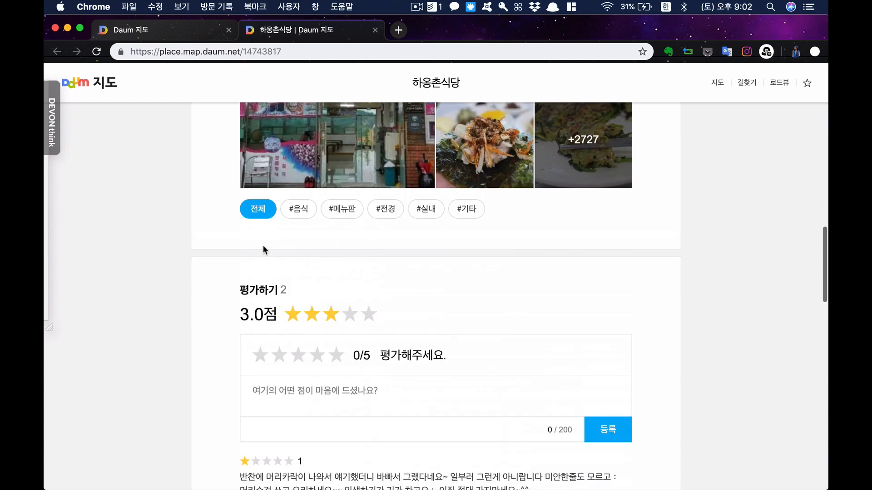
Step: Return from the restaurant's page to the map and search for "하동 맛집"
{"action": "key", "text": "super+bracketleft"}
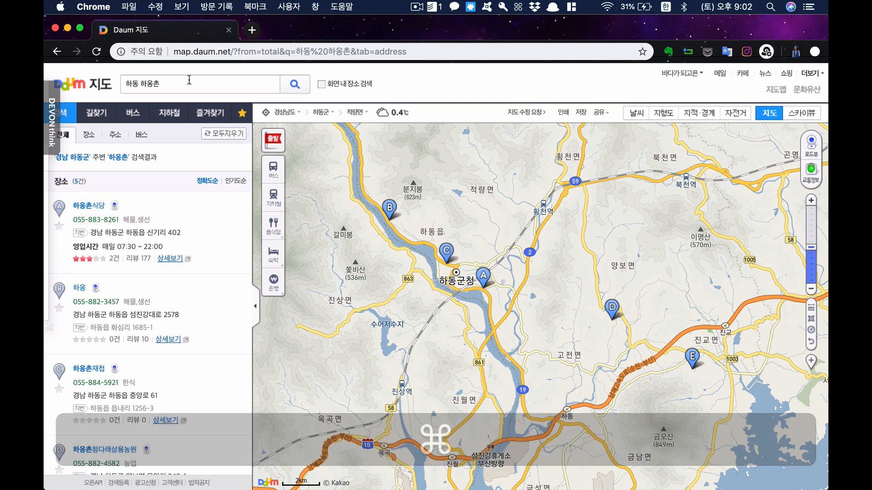
{"action": "left_click", "coordinate": [189, 82]}
{"action": "key", "text": "super+a"}
{"action": "type", "text": "하동 맛집"}
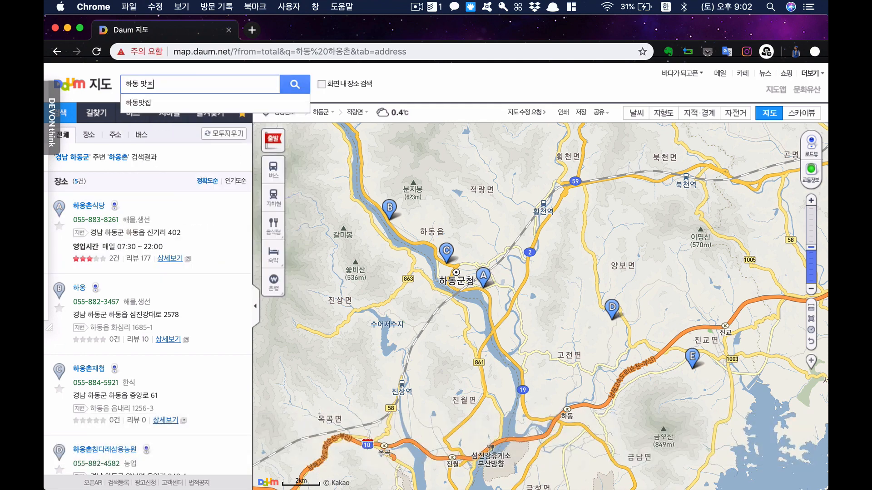
{"action": "key", "text": "Return"}
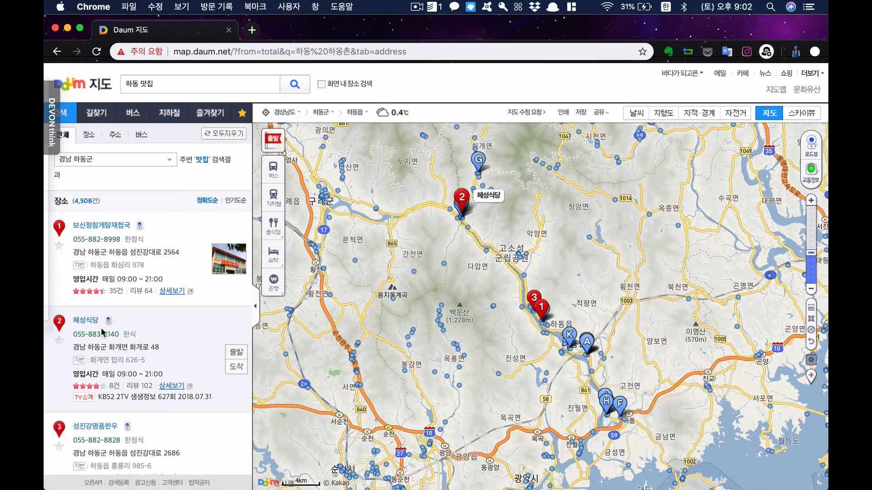
Step: Capture the first three restaurant results, from 보신정참게탕재첩국 to 섬진강명품한우, as a floating GrabIt image
{"action": "scroll", "coordinate": [100, 328], "scroll_direction": "down", "scroll_amount": 4}
{"action": "scroll", "coordinate": [101, 328], "scroll_direction": "up", "scroll_amount": 2}
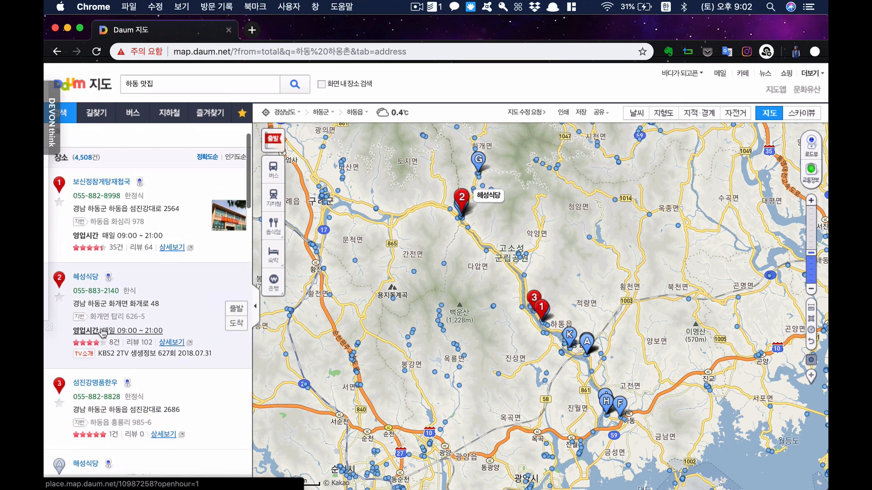
{"action": "scroll", "coordinate": [100, 328], "scroll_direction": "up", "scroll_amount": 1}
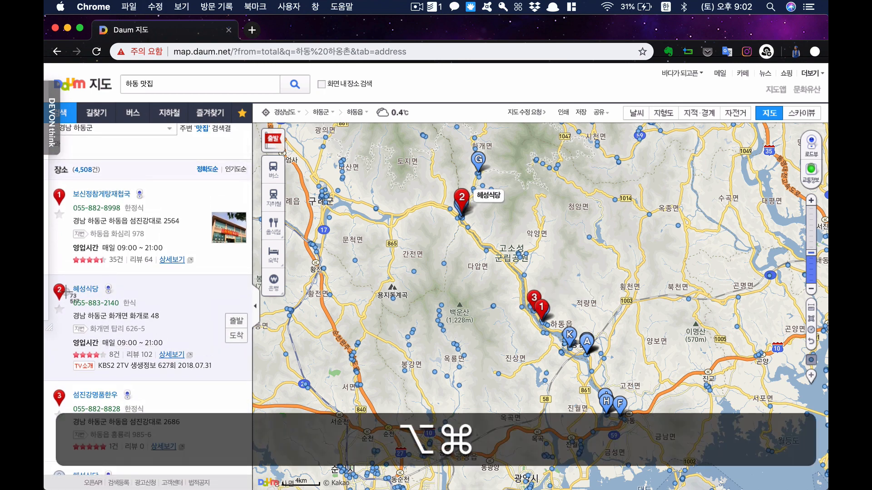
{"action": "left_click_drag", "start_coordinate": [49, 181], "coordinate": [248, 462]}
{"action": "mouse_move", "coordinate": [460, 279]}
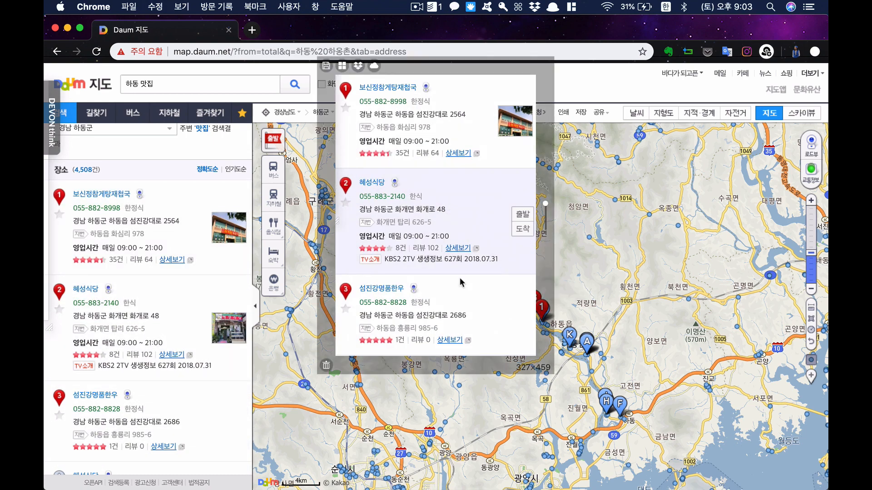
Step: Switch to the trip note and insert the restaurant-list capture below "하옹촌", above the menu image
{"action": "key", "text": "ctrl+Up"}
{"action": "left_click_drag", "start_coordinate": [443, 146], "coordinate": [455, 145]}
{"action": "left_click", "coordinate": [638, 194]}
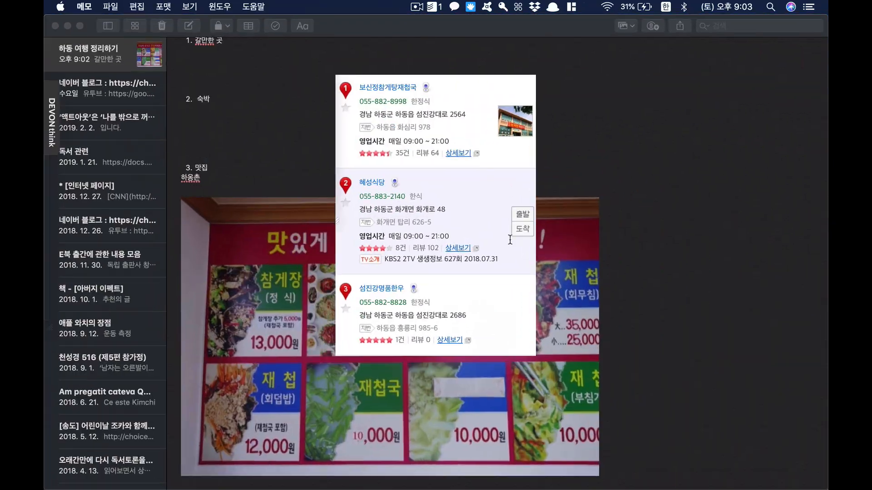
{"action": "left_click", "coordinate": [440, 233]}
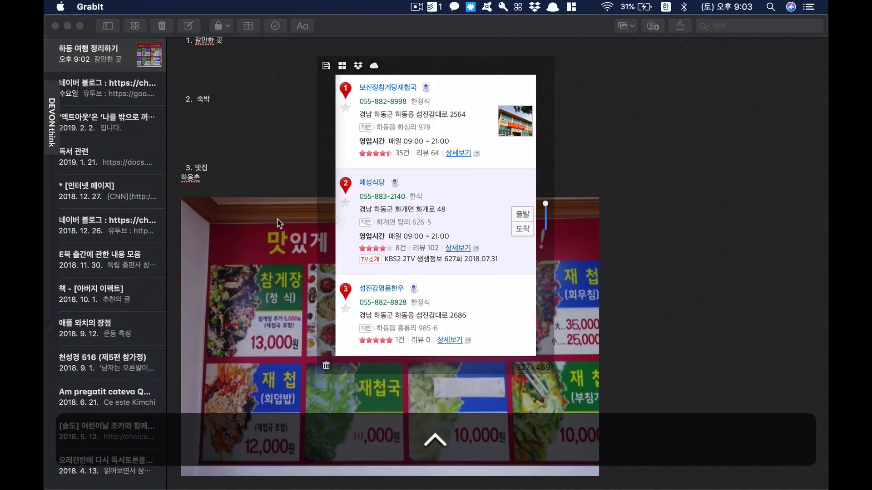
{"action": "left_click_drag", "start_coordinate": [387, 211], "coordinate": [384, 230]}
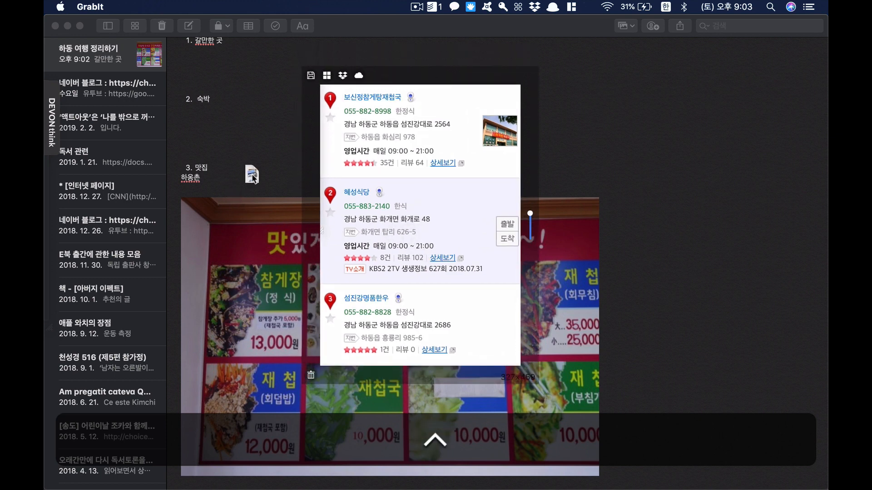
{"action": "left_click_drag", "start_coordinate": [252, 184], "coordinate": [251, 183]}
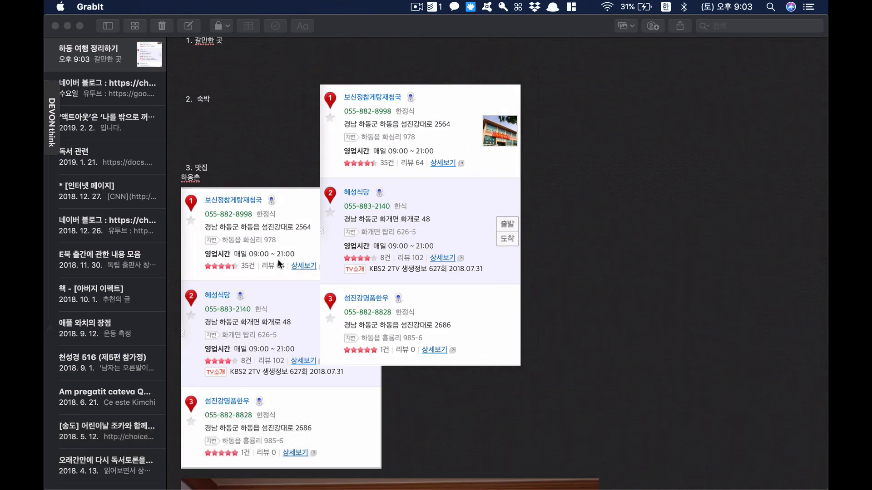
Step: Delete the menu image from the note and close the floating restaurant-list capture
{"action": "scroll", "coordinate": [283, 339], "scroll_direction": "down", "scroll_amount": 3}
{"action": "scroll", "coordinate": [283, 338], "scroll_direction": "down", "scroll_amount": 2}
{"action": "left_click", "coordinate": [277, 445]}
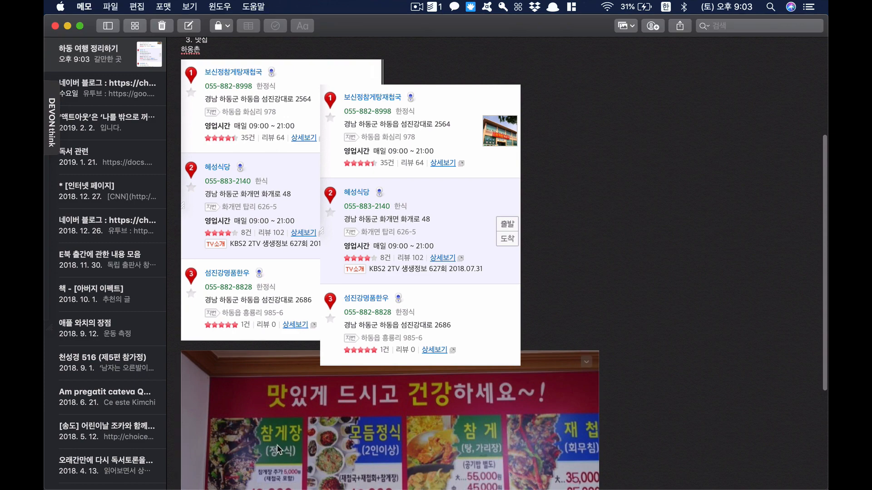
{"action": "left_click", "coordinate": [427, 260]}
{"action": "key", "text": "super+w"}
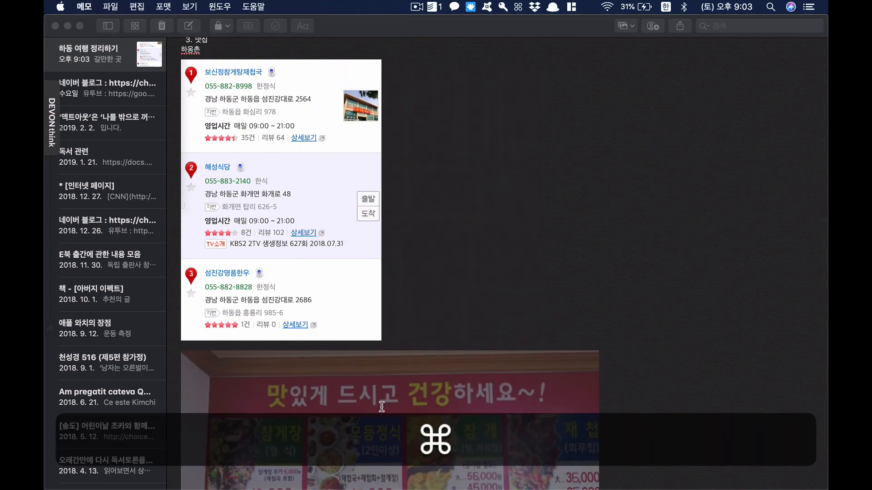
{"action": "key", "text": "BackSpace"}
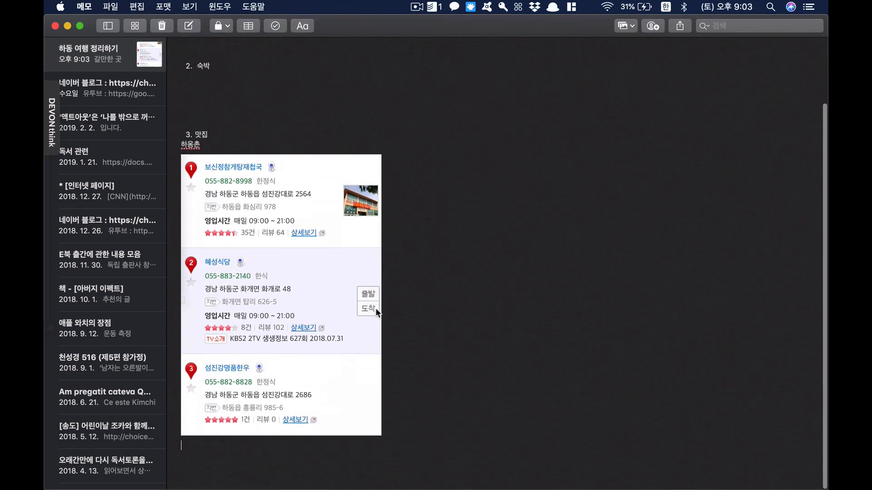
Step: Remove the "하옹촌" line under "3. 맛집" and add blank lines above the restaurant-list image
{"action": "left_click", "coordinate": [231, 179]}
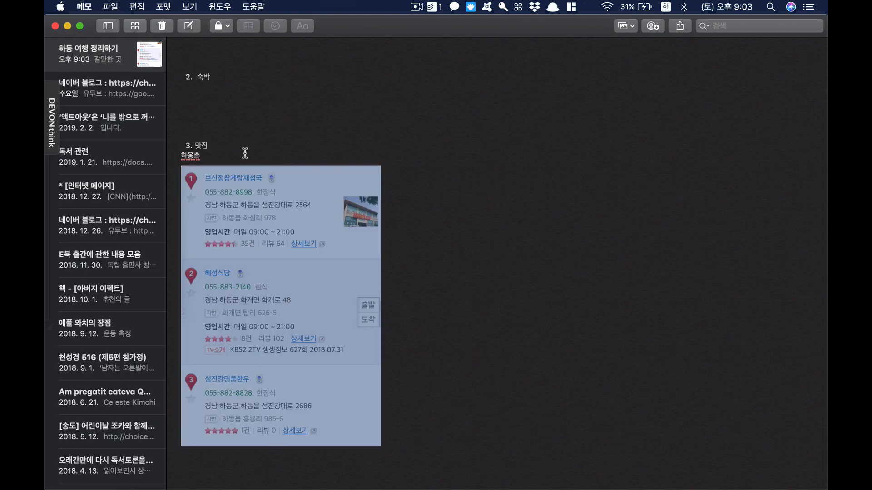
{"action": "left_click", "coordinate": [245, 153]}
{"action": "key", "text": "super+Left"}
{"action": "key", "text": "shift+super+Left"}
{"action": "key", "text": "shift+super+BackSpace"}
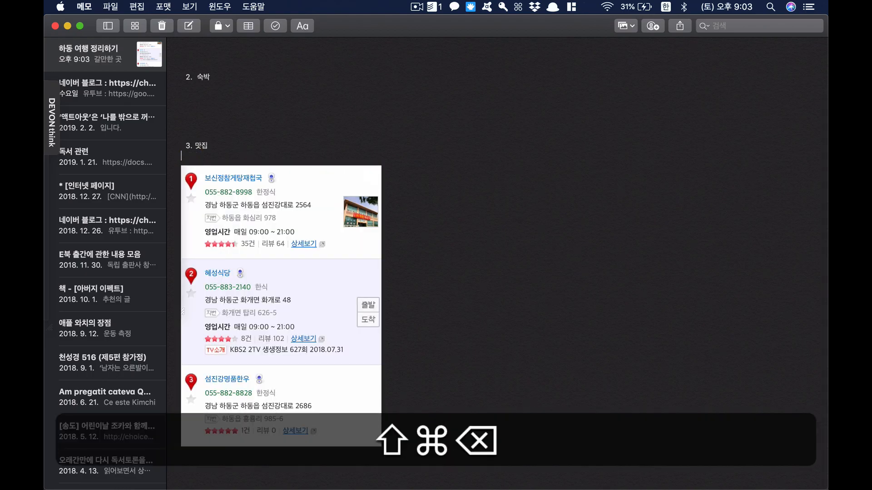
{"action": "key", "text": "BackSpace"}
{"action": "key", "text": "Return"}
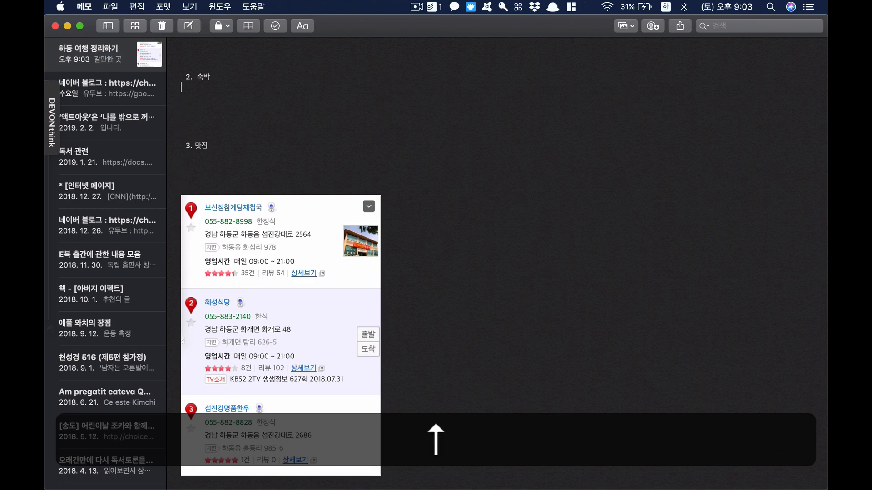
Step: Switch to Daum Map in Chrome, search for "하동 숙박", and bring the first lodging results into view
{"action": "key", "text": "super+Tab"}
{"action": "key", "text": "ctrl+Up"}
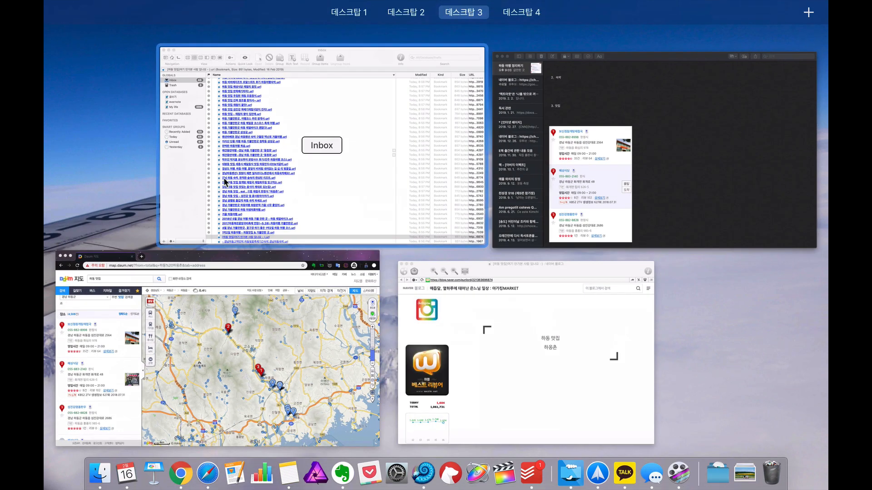
{"action": "left_click", "coordinate": [167, 378]}
{"action": "left_click", "coordinate": [205, 82]}
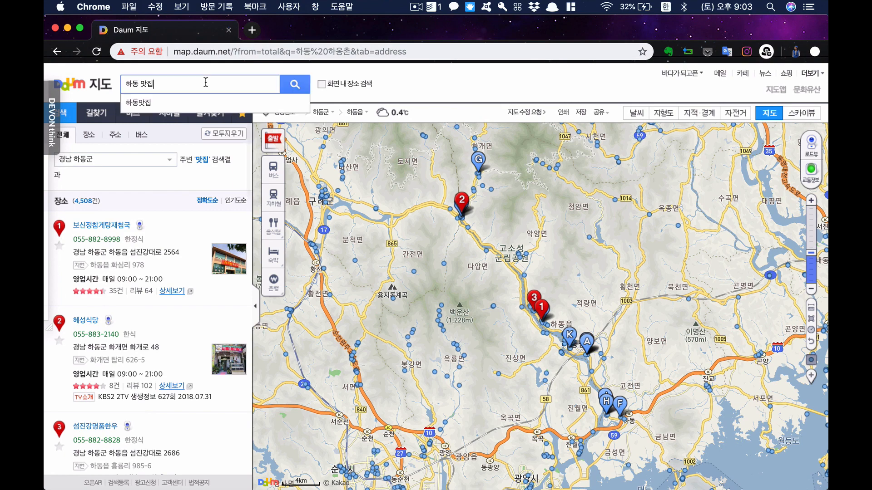
{"action": "key", "text": "BackSpace"}
{"action": "key", "text": "BackSpace"}
{"action": "type", "text": "숲"}
{"action": "key", "text": "BackSpace"}
{"action": "type", "text": "숙박"}
{"action": "key", "text": "Return"}
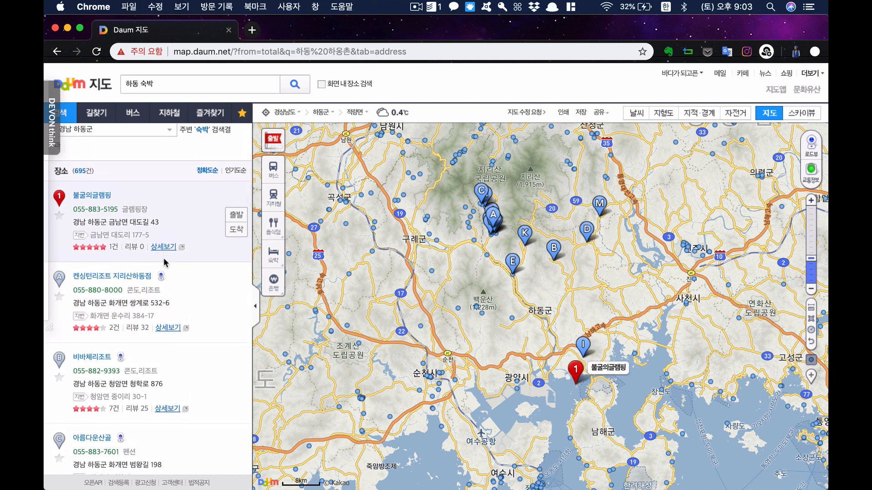
{"action": "scroll", "coordinate": [165, 262], "scroll_direction": "down", "scroll_amount": 2}
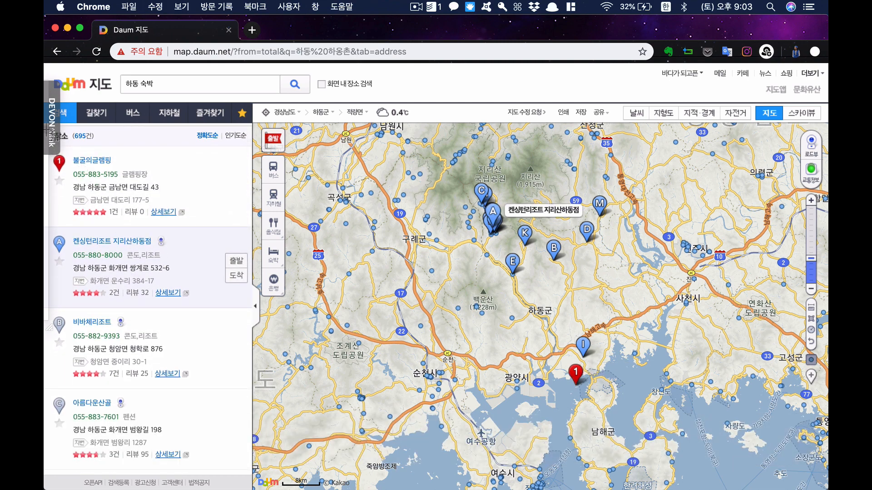
Step: Capture the "하동 숙박" results list, insert it in the trip note under "2. 숙박", and close the floating capture
{"action": "left_click_drag", "start_coordinate": [48, 125], "coordinate": [251, 474]}
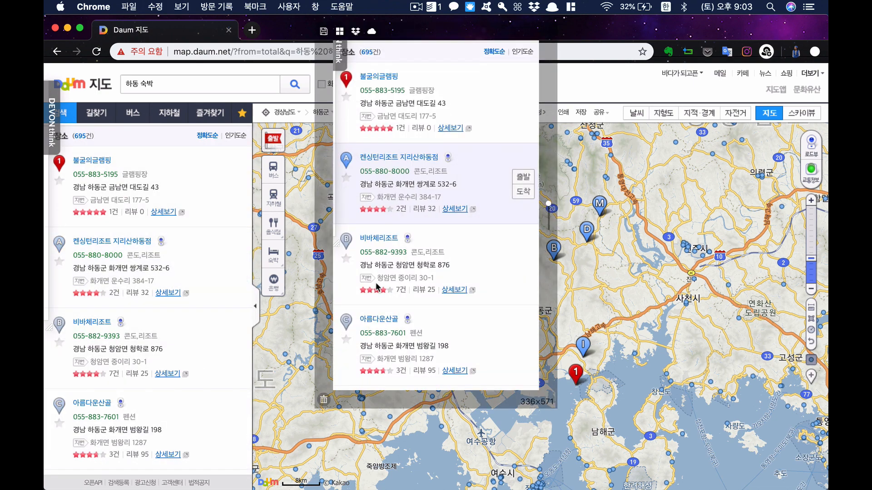
{"action": "key", "text": "ctrl+Up"}
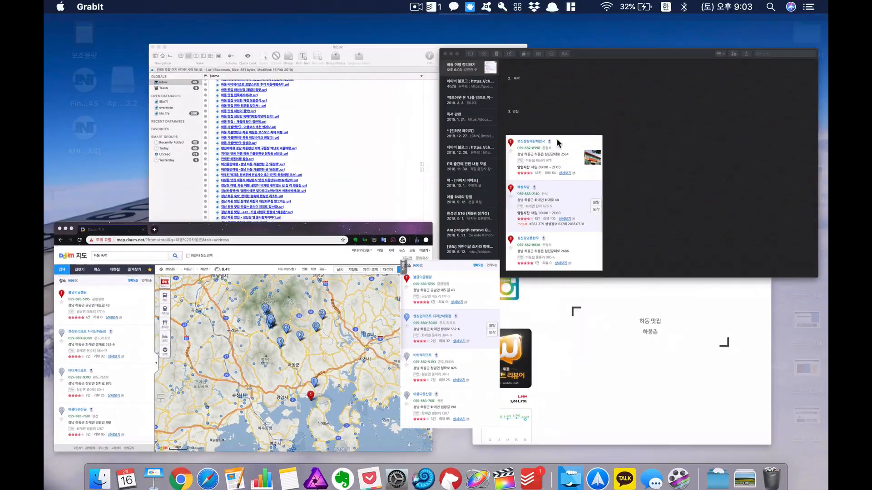
{"action": "left_click", "coordinate": [556, 138]}
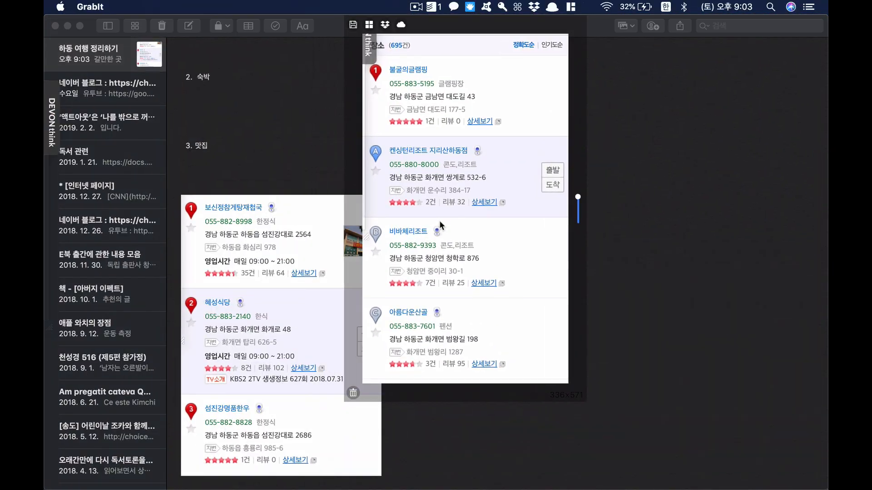
{"action": "left_click_drag", "start_coordinate": [443, 225], "coordinate": [205, 136]}
{"action": "left_click_drag", "start_coordinate": [205, 103], "coordinate": [206, 103]}
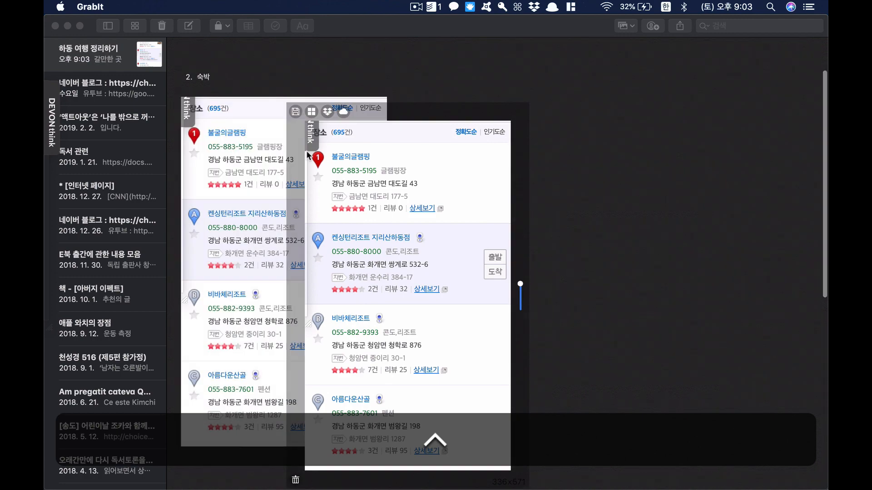
{"action": "key", "text": "super+w"}
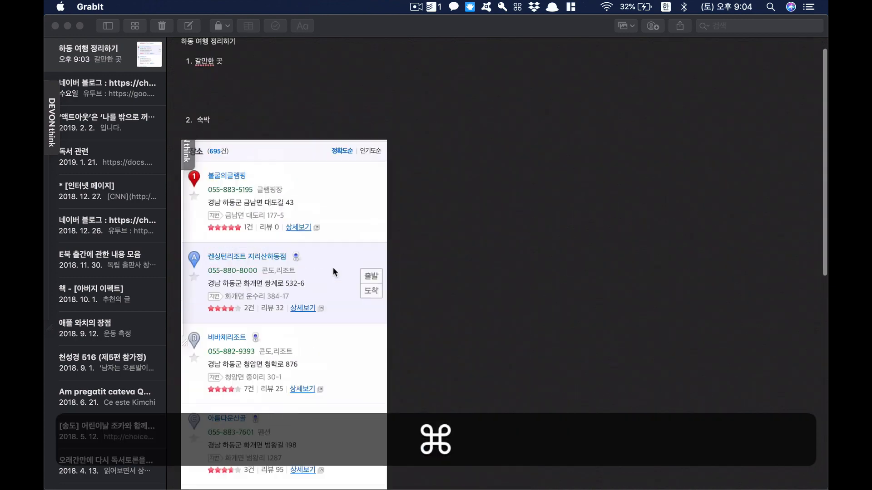
Step: Switch back to Daum Map in Chrome and search for "하동 갈만한 곳"
{"action": "key", "text": "super+Tab"}
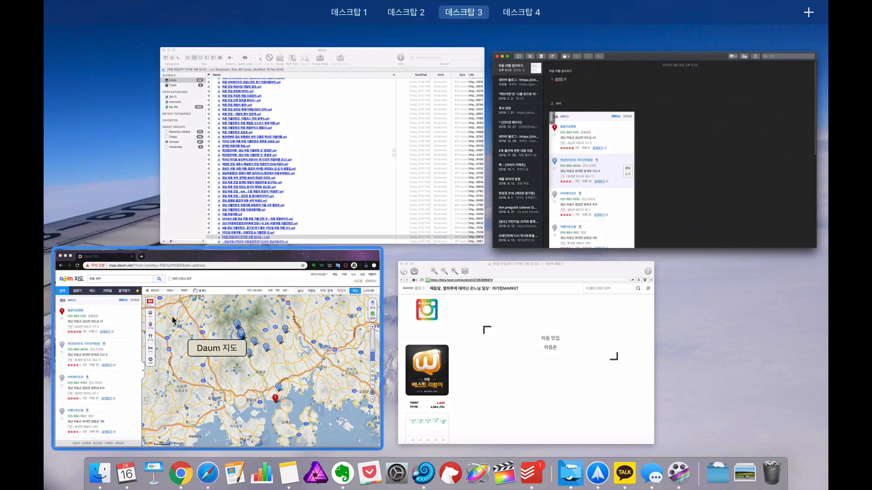
{"action": "left_click", "coordinate": [281, 272]}
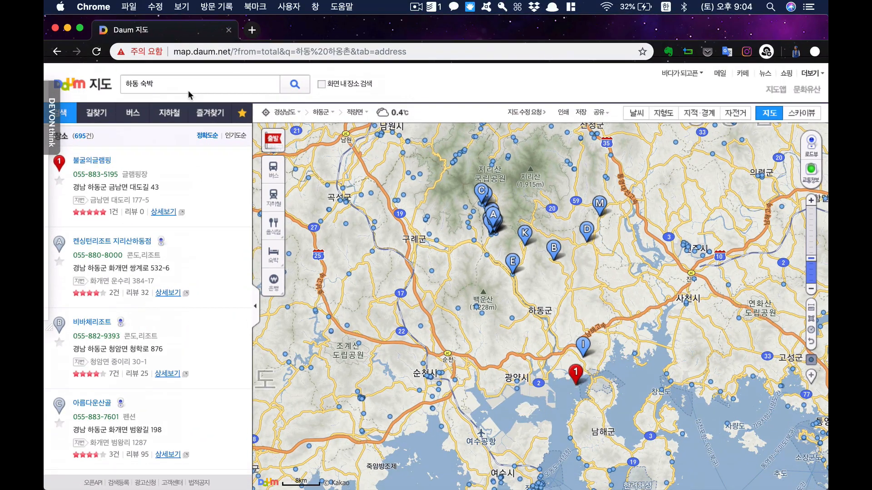
{"action": "key", "text": "super+BackSpace"}
{"action": "type", "text": "하동 갈맥"}
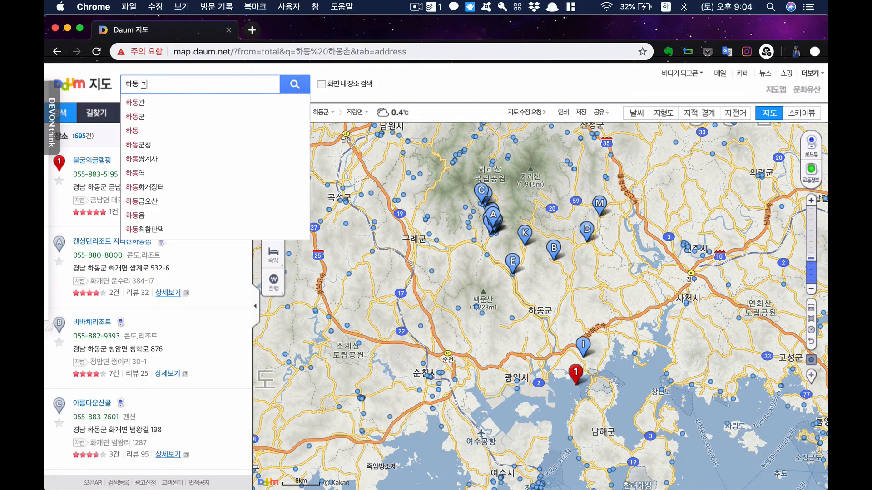
{"action": "type", "text": "한 곳"}
{"action": "key", "text": "Return"}
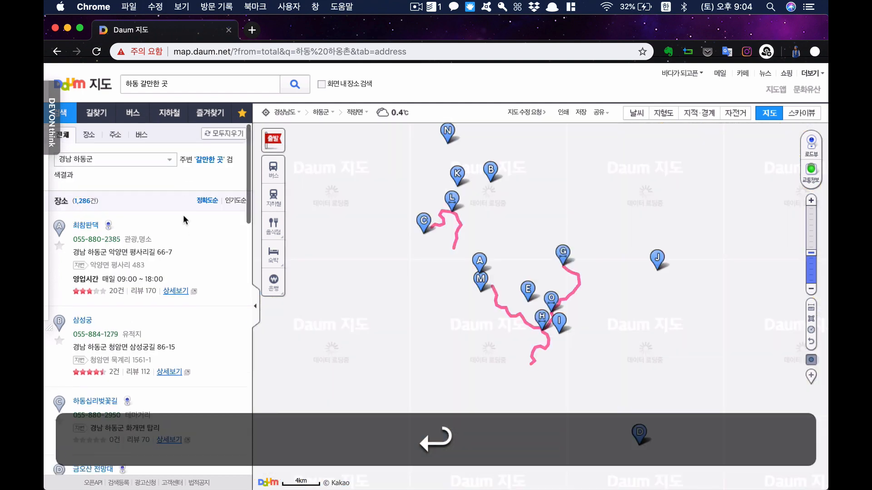
Step: Look through the attraction results and capture the first four, from 최참판댁 to 금오산 전망대, as a floating image
{"action": "scroll", "coordinate": [146, 336], "scroll_direction": "down", "scroll_amount": 3}
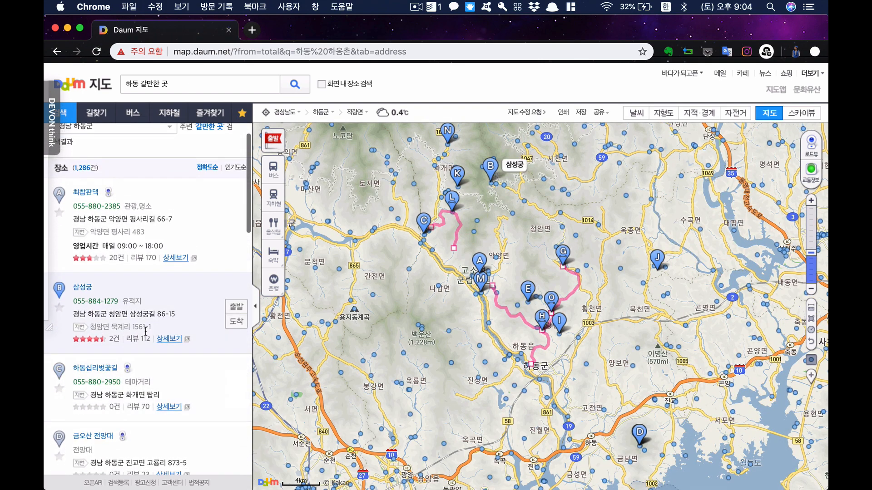
{"action": "scroll", "coordinate": [145, 330], "scroll_direction": "down", "scroll_amount": 10}
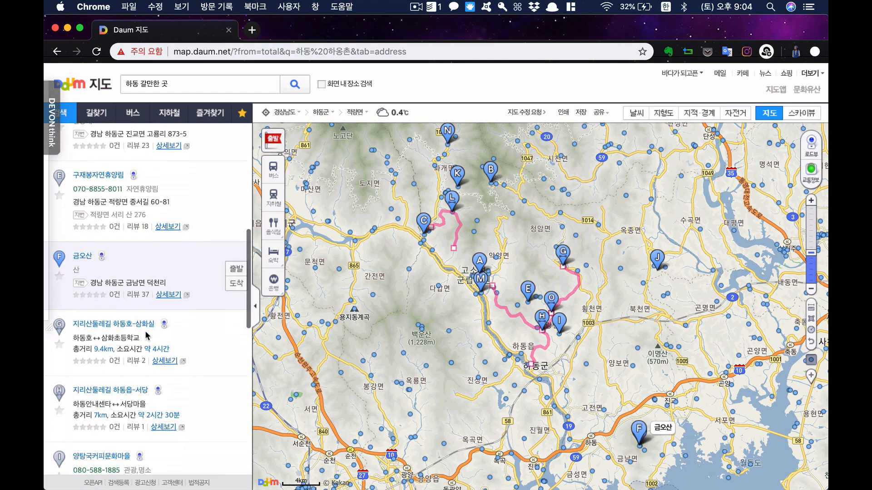
{"action": "scroll", "coordinate": [145, 335], "scroll_direction": "down", "scroll_amount": 10}
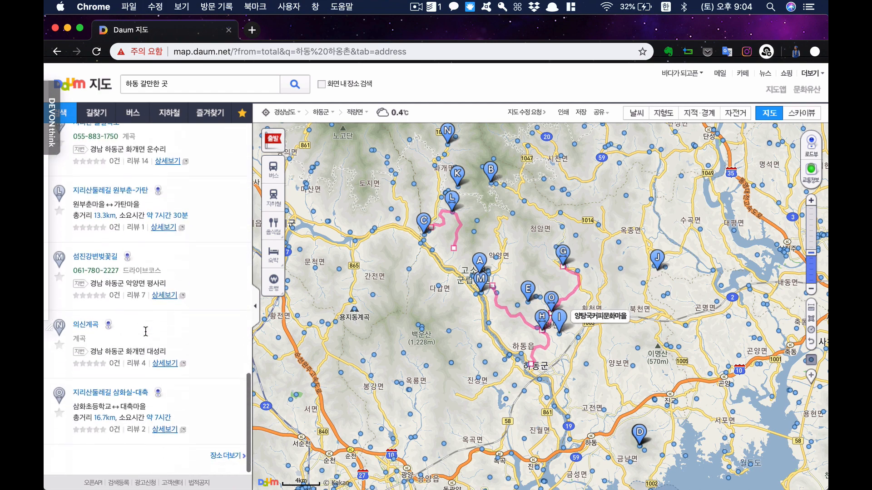
{"action": "scroll", "coordinate": [146, 335], "scroll_direction": "up", "scroll_amount": 20}
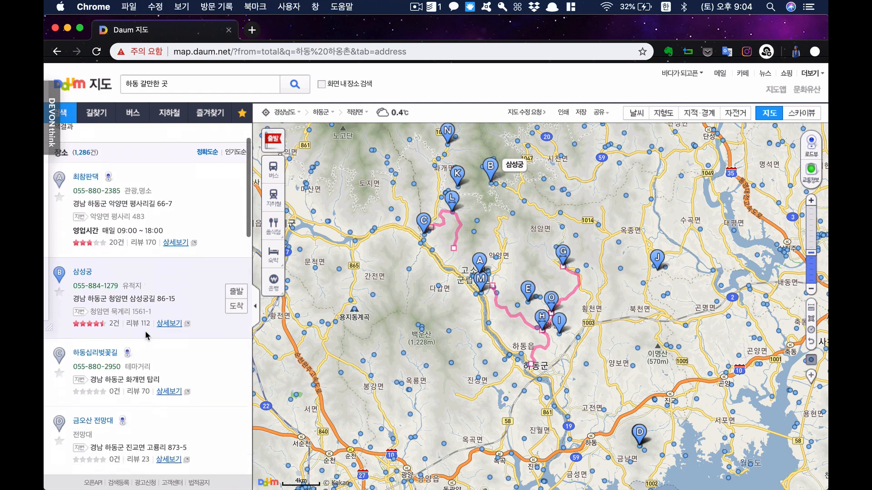
{"action": "scroll", "coordinate": [146, 335], "scroll_direction": "up", "scroll_amount": 1}
{"action": "key", "text": "alt+super"}
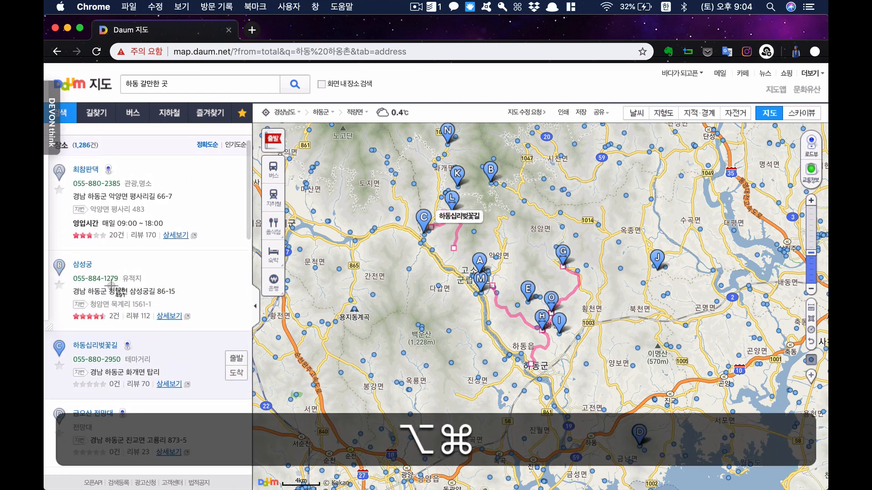
{"action": "left_click_drag", "start_coordinate": [50, 154], "coordinate": [251, 472]}
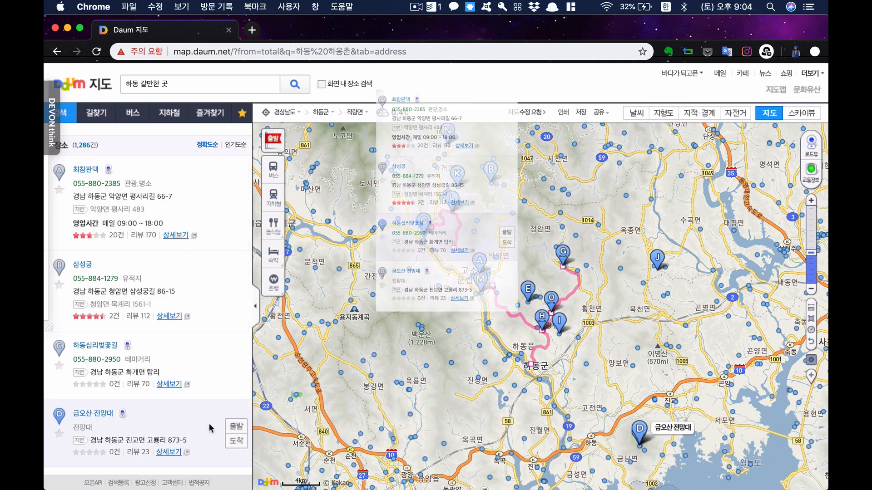
Step: Capture the next four attraction results, from 구재봉자연휴양림 to 지리산둘레길 하동읍-서당
{"action": "scroll", "coordinate": [210, 426], "scroll_direction": "down", "scroll_amount": 5}
{"action": "scroll", "coordinate": [210, 428], "scroll_direction": "down", "scroll_amount": 3}
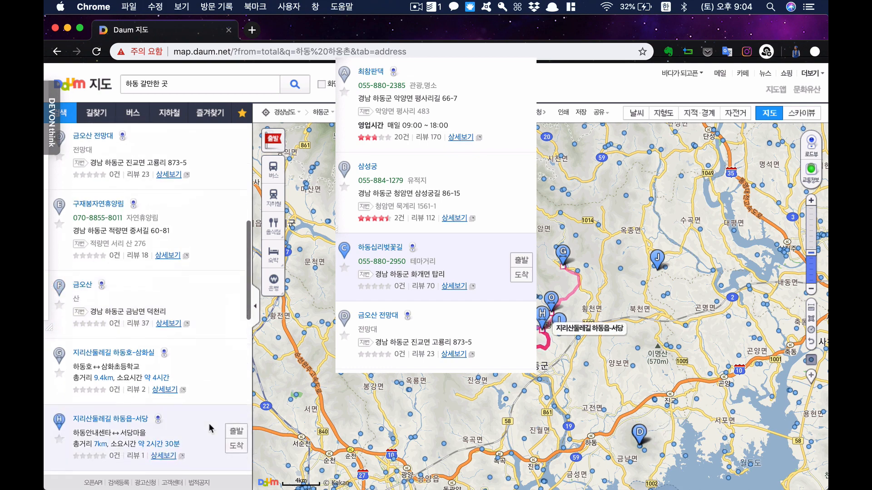
{"action": "key", "text": "ctrl+alt"}
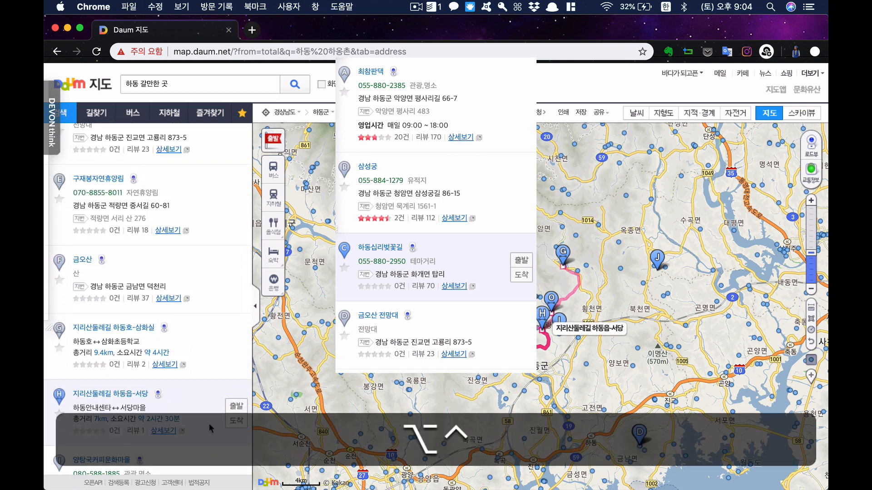
{"action": "key", "text": "ctrl+alt+super"}
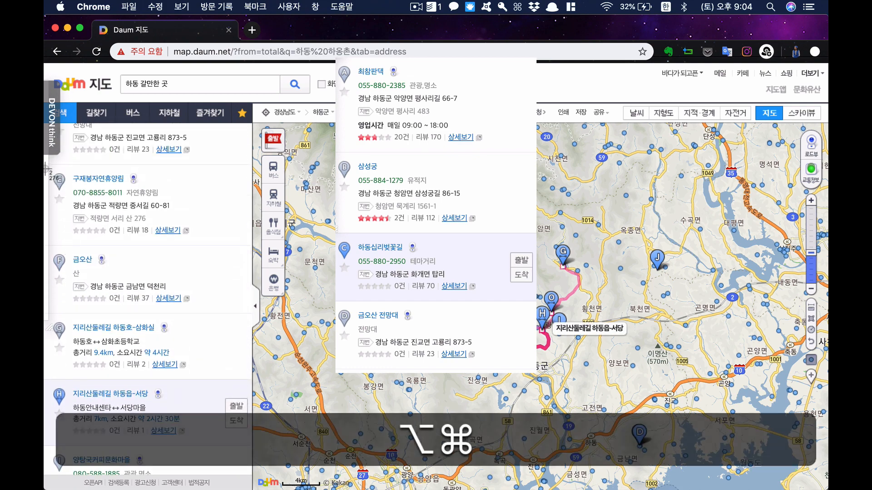
{"action": "left_click_drag", "start_coordinate": [47, 165], "coordinate": [250, 446]}
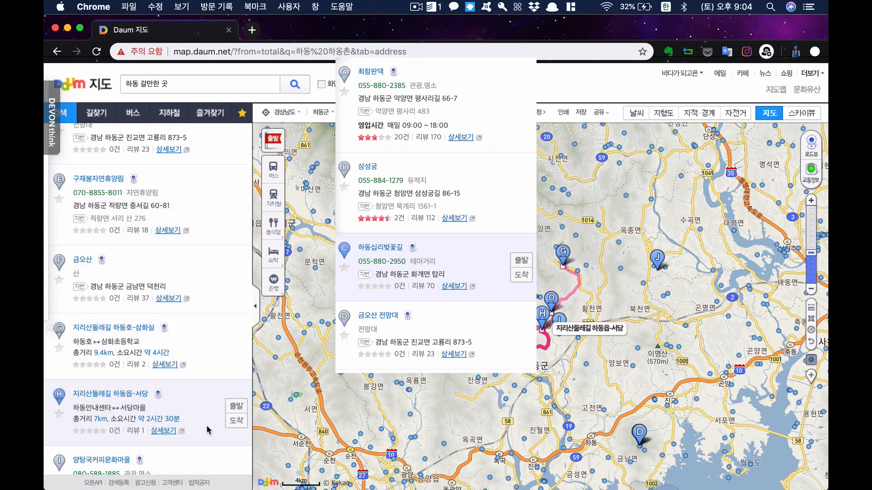
Step: Capture the remaining attractions in two images: 양탕국커피문화마을 to 지리산둘레길 원부춘-가탄, and 섬진강변벚꽃길 to 지리산둘레길 삼화실-대축
{"action": "scroll", "coordinate": [206, 425], "scroll_direction": "down", "scroll_amount": 6}
{"action": "key", "text": "alt+super"}
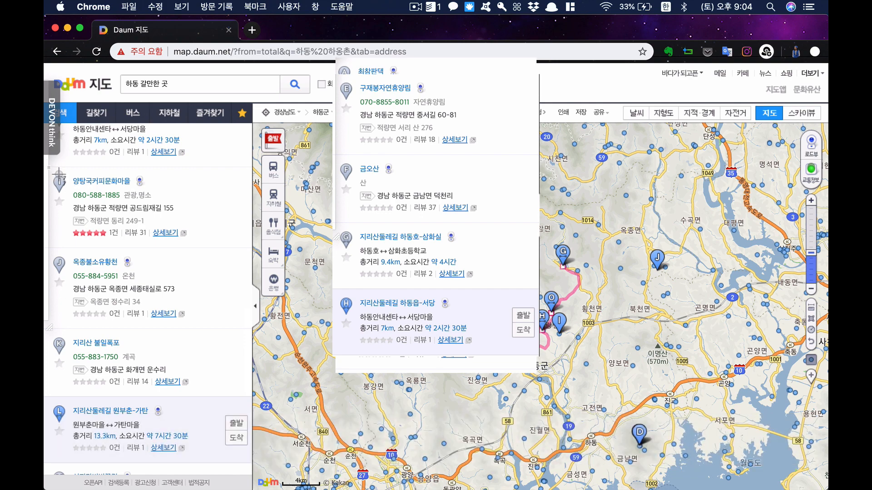
{"action": "left_click_drag", "start_coordinate": [47, 166], "coordinate": [251, 463]}
{"action": "scroll", "coordinate": [197, 389], "scroll_direction": "down", "scroll_amount": 5}
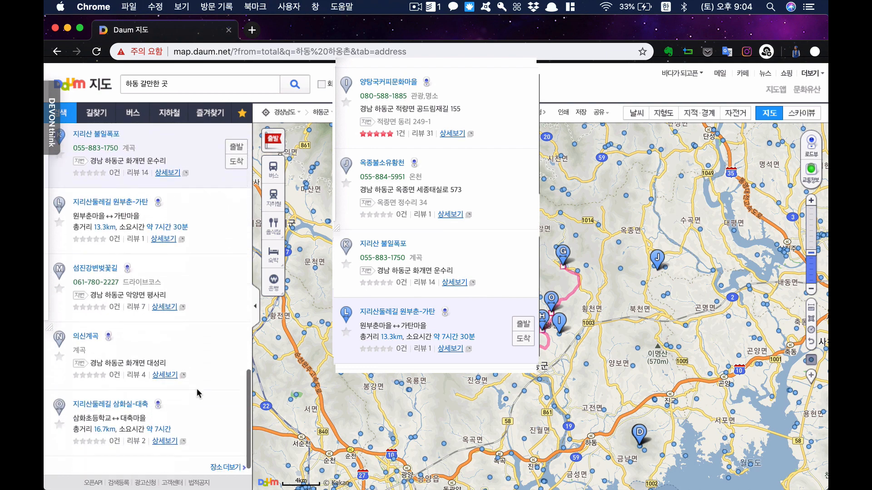
{"action": "key", "text": "alt+super"}
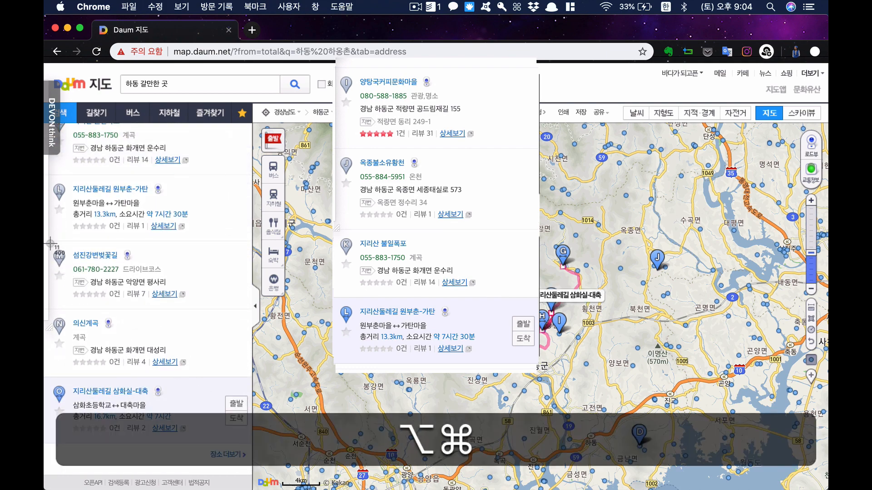
{"action": "left_click_drag", "start_coordinate": [50, 243], "coordinate": [251, 443]}
Step: Switch to the trip note and move the three later attraction captures aside, leaving the 최참판댁 capture within reach
{"action": "key", "text": "ctrl+Up"}
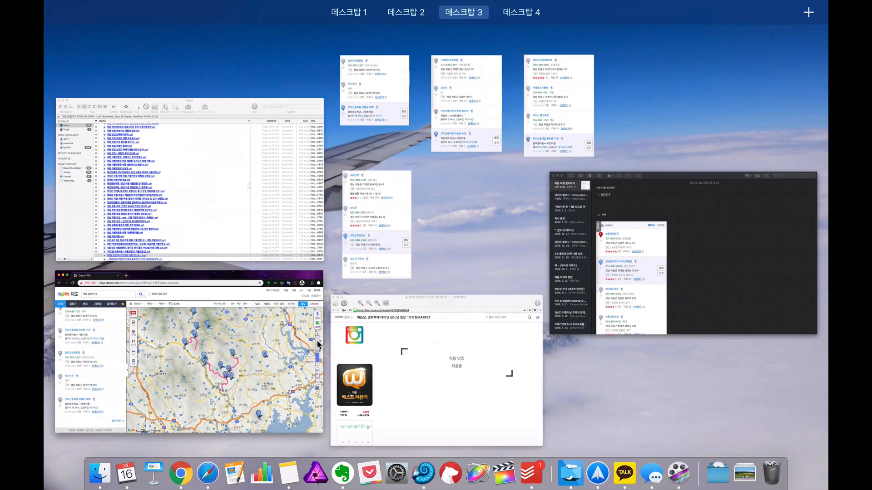
{"action": "left_click", "coordinate": [574, 329]}
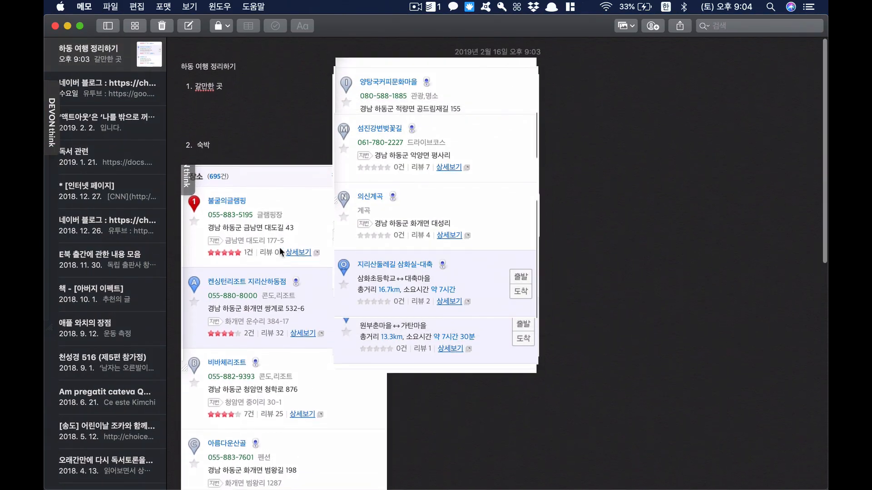
{"action": "left_click_drag", "start_coordinate": [412, 142], "coordinate": [681, 178]}
{"action": "left_click_drag", "start_coordinate": [482, 176], "coordinate": [748, 226]}
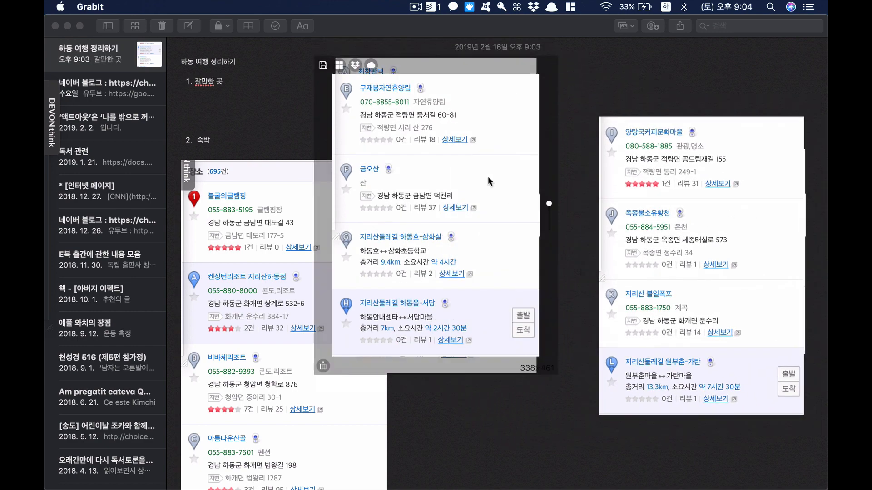
{"action": "left_click_drag", "start_coordinate": [488, 181], "coordinate": [790, 225]}
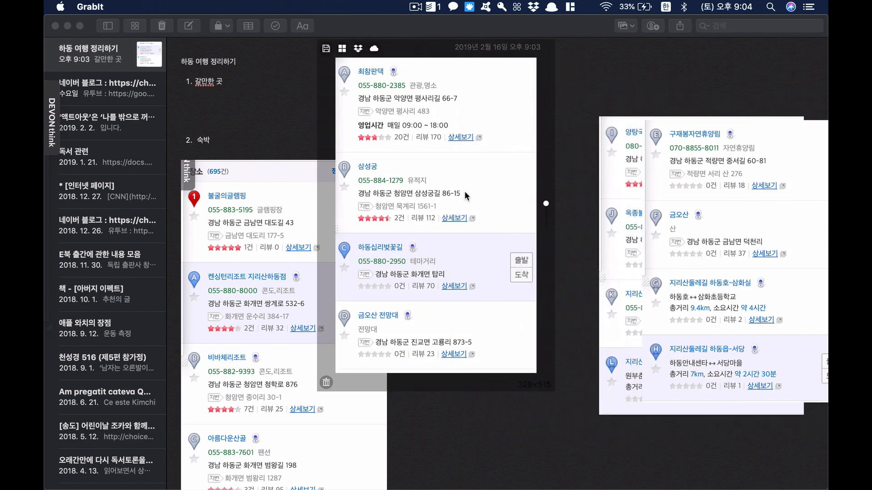
Step: Insert the 최참판댁 capture under "1. 갈만한 곳", close its floating copy, and insert the 구재봉자연휴양림 capture below it
{"action": "left_click_drag", "start_coordinate": [465, 192], "coordinate": [206, 91]}
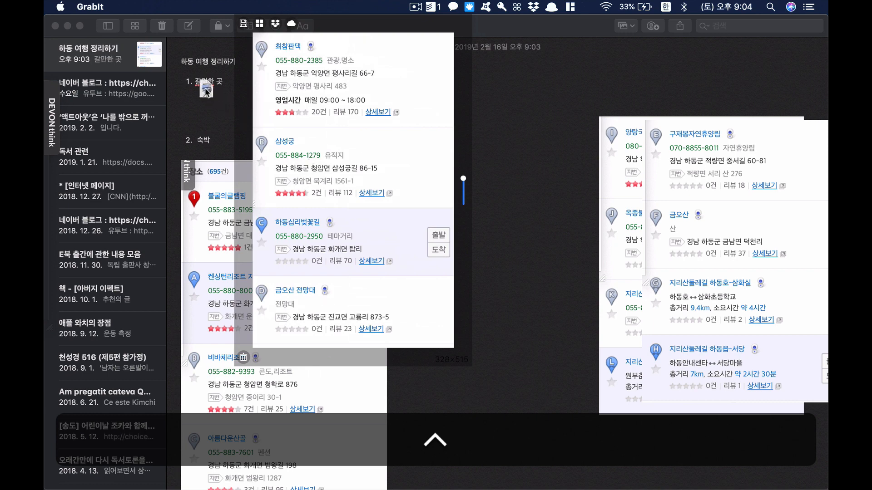
{"action": "left_click_drag", "start_coordinate": [266, 116], "coordinate": [268, 118]}
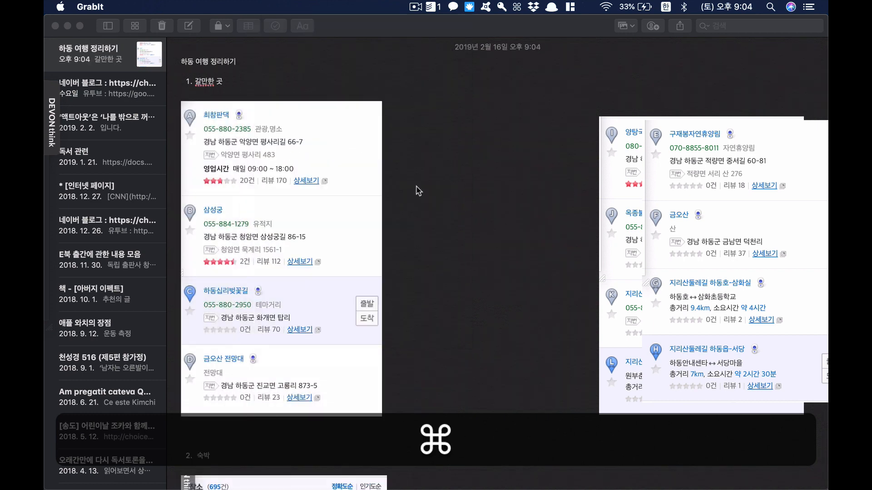
{"action": "left_click_drag", "start_coordinate": [682, 258], "coordinate": [448, 176]}
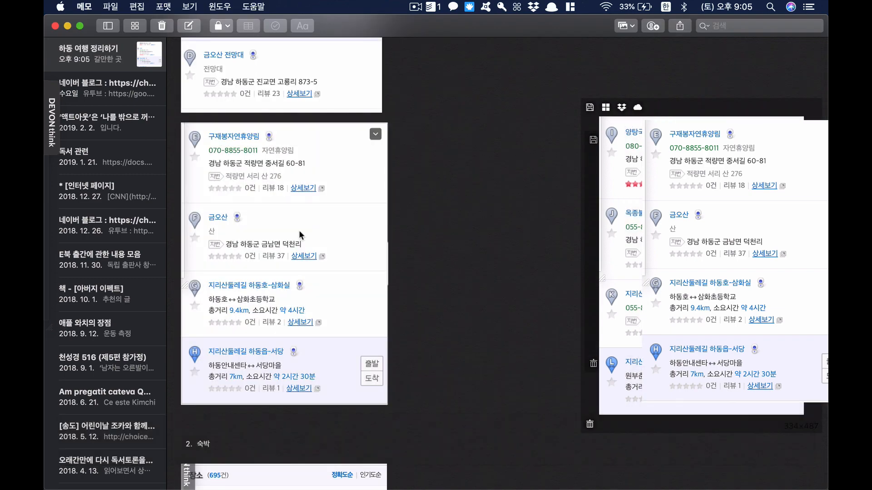
{"action": "key", "text": "Left"}
{"action": "key", "text": "BackSpace"}
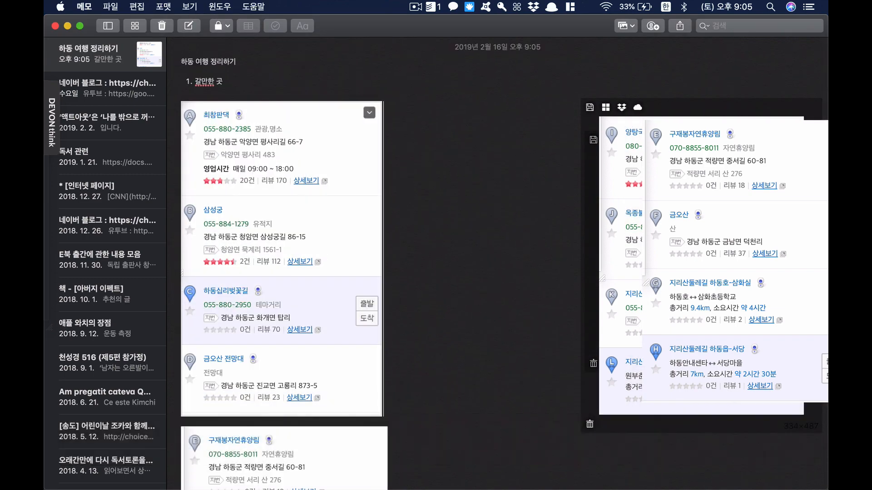
Step: Close the floating 구재봉자연휴양림 capture and insert the 양탕국커피문화마을 capture below its image, above "2. 숙박"
{"action": "scroll", "coordinate": [257, 407], "scroll_direction": "down", "scroll_amount": 4}
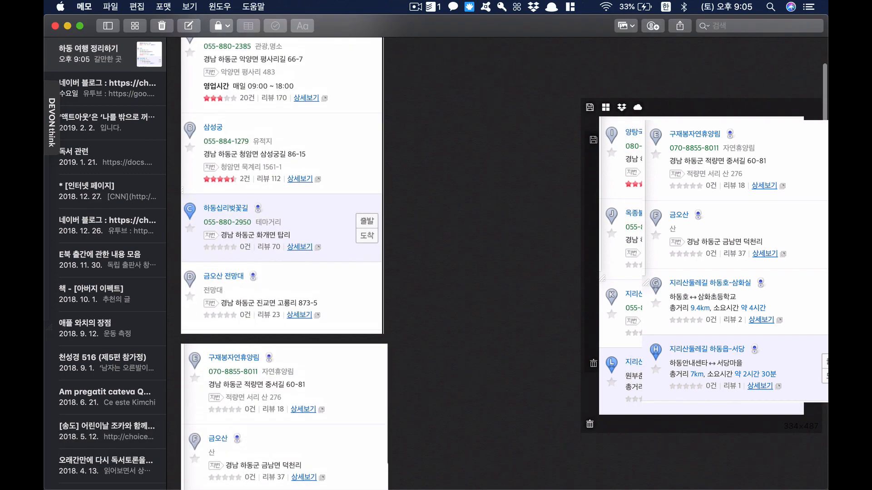
{"action": "left_click", "coordinate": [295, 405]}
{"action": "scroll", "coordinate": [477, 286], "scroll_direction": "down", "scroll_amount": 15}
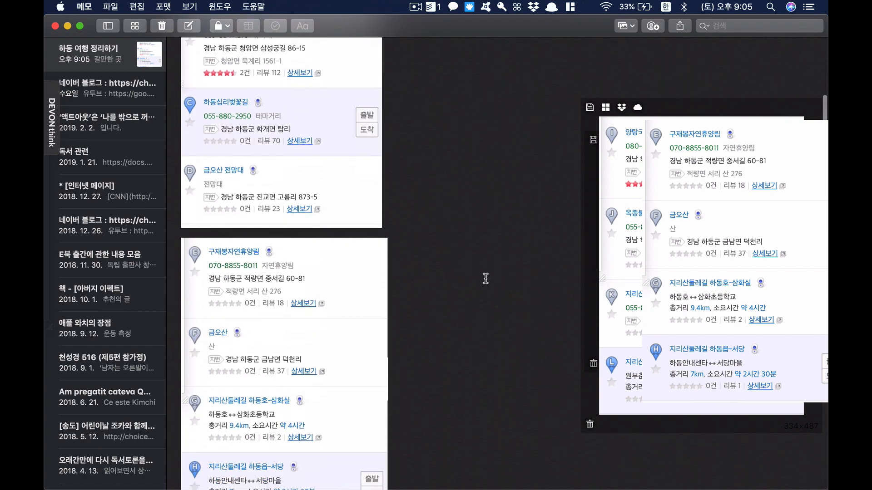
{"action": "left_click_drag", "start_coordinate": [667, 262], "coordinate": [542, 273]}
{"action": "left_click", "coordinate": [596, 320], "text": "ctrl+super"}
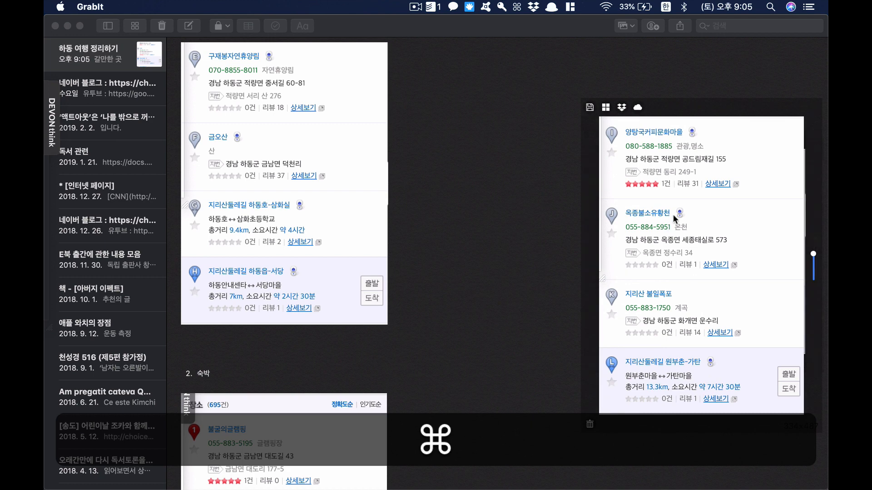
{"action": "left_click_drag", "start_coordinate": [677, 253], "coordinate": [567, 250]}
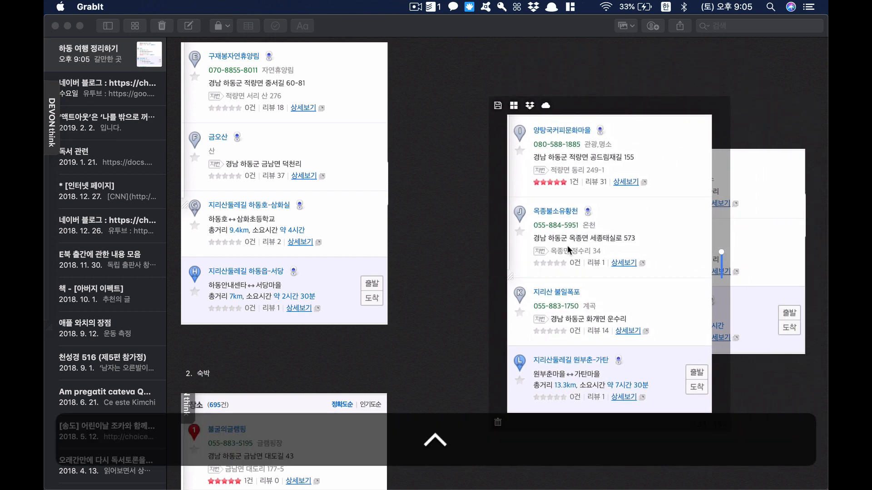
{"action": "left_click_drag", "start_coordinate": [224, 350], "coordinate": [224, 348]}
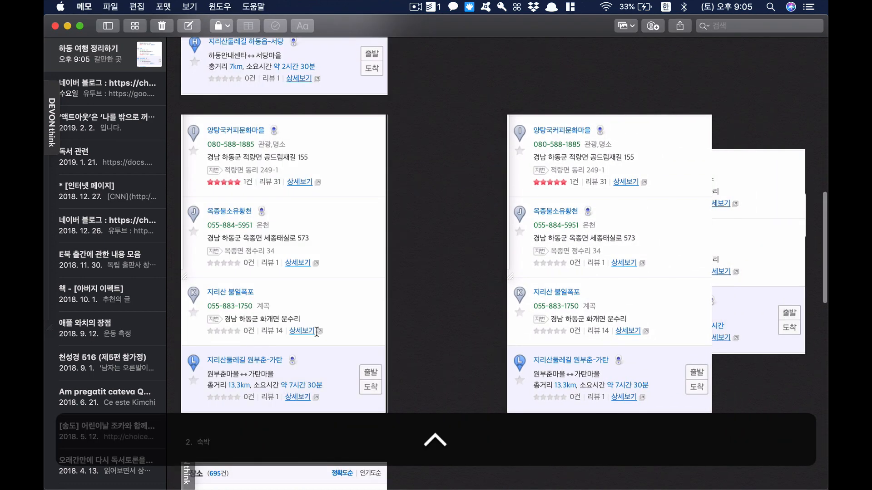
Step: Insert the 섬진강변벚꽃길 capture above "2. 숙박" in the trip note and close the two remaining floating captures
{"action": "left_click", "coordinate": [602, 290], "text": "super"}
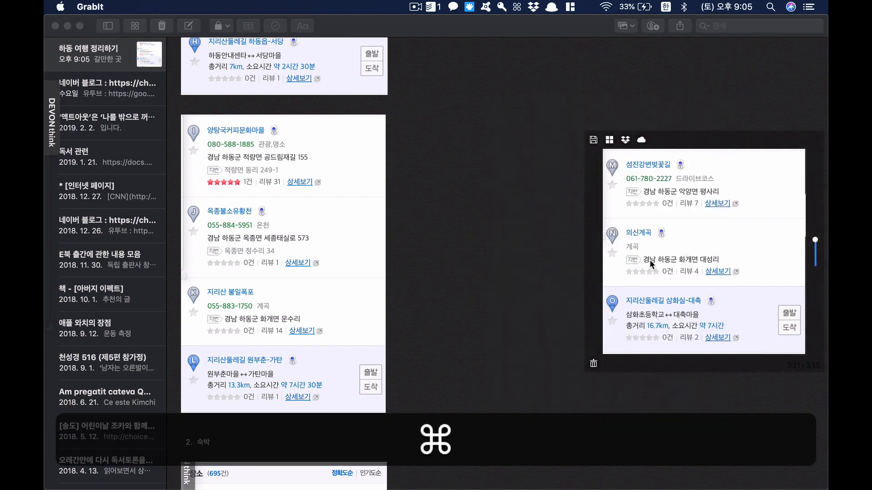
{"action": "left_click_drag", "start_coordinate": [591, 253], "coordinate": [196, 429]}
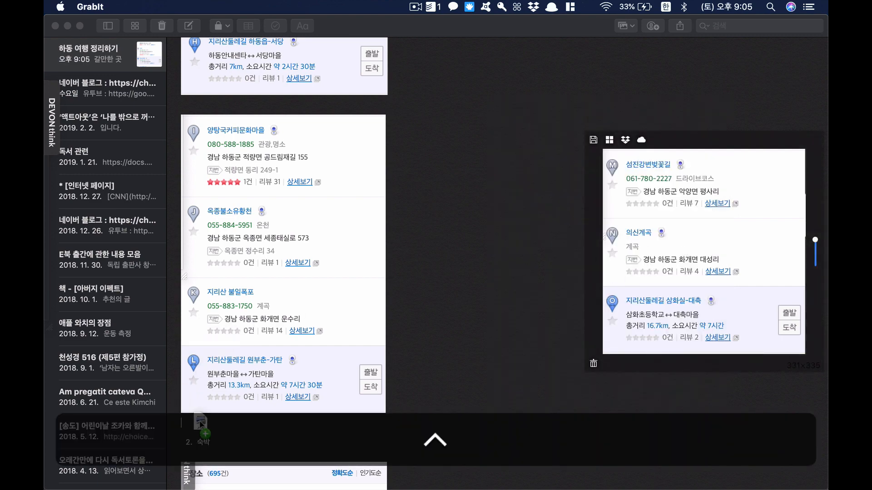
{"action": "left_click_drag", "start_coordinate": [321, 378], "coordinate": [293, 381]}
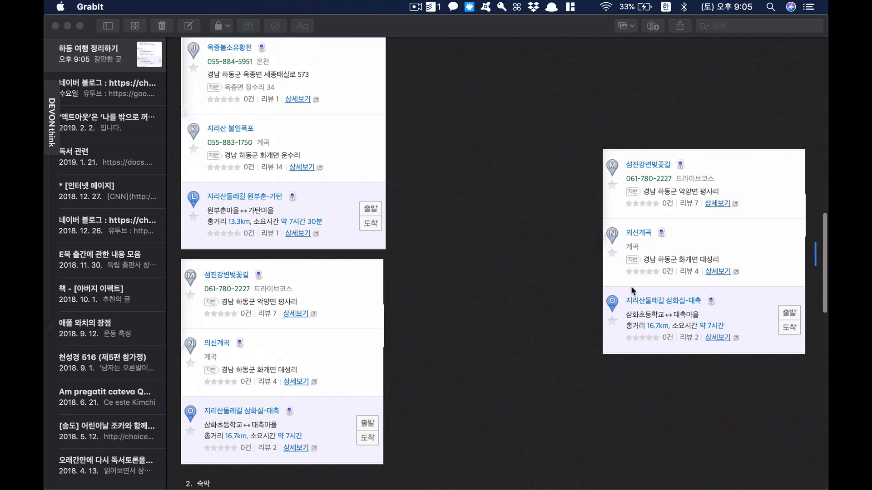
{"action": "left_click", "coordinate": [636, 286], "text": "super"}
Step: Remove one extra blank line above and one below the heading "3. 맛집" and review the whole note
{"action": "scroll", "coordinate": [547, 277], "scroll_direction": "up", "scroll_amount": 10}
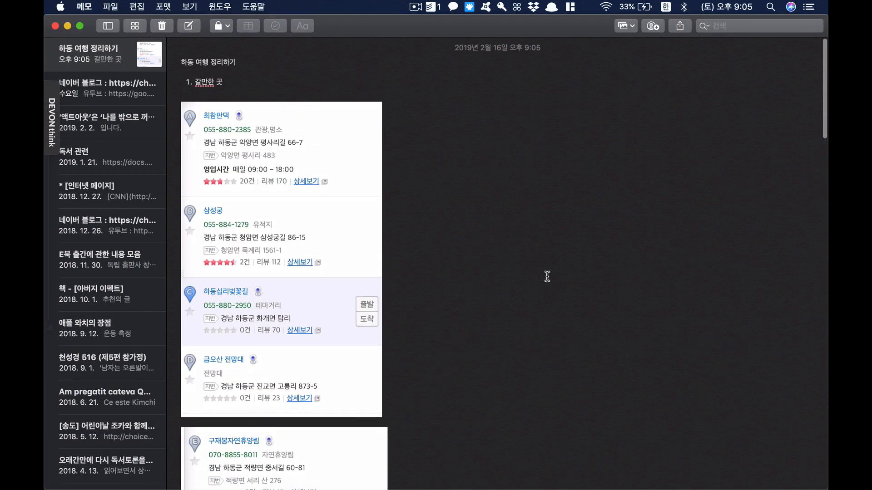
{"action": "scroll", "coordinate": [547, 276], "scroll_direction": "down", "scroll_amount": 15}
{"action": "scroll", "coordinate": [530, 197], "scroll_direction": "up", "scroll_amount": 5}
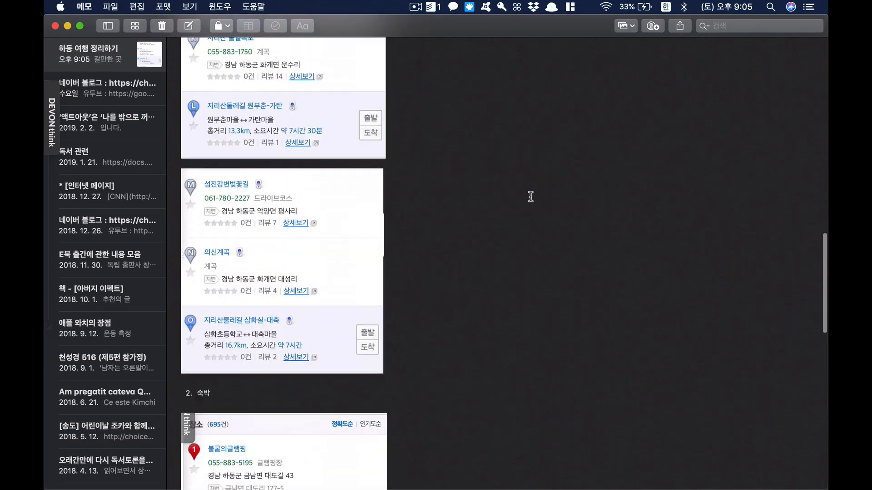
{"action": "scroll", "coordinate": [530, 196], "scroll_direction": "down", "scroll_amount": 5}
{"action": "scroll", "coordinate": [530, 196], "scroll_direction": "up", "scroll_amount": 5}
{"action": "scroll", "coordinate": [530, 196], "scroll_direction": "down", "scroll_amount": 10}
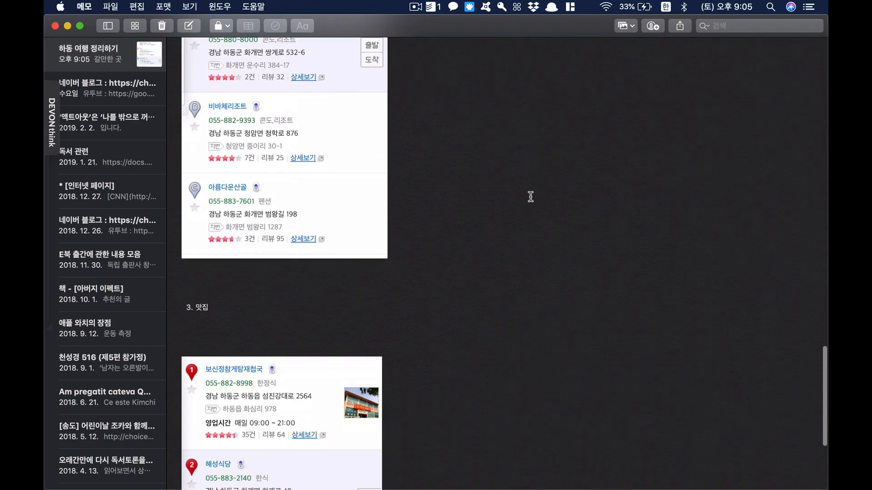
{"action": "scroll", "coordinate": [497, 276], "scroll_direction": "down", "scroll_amount": 3}
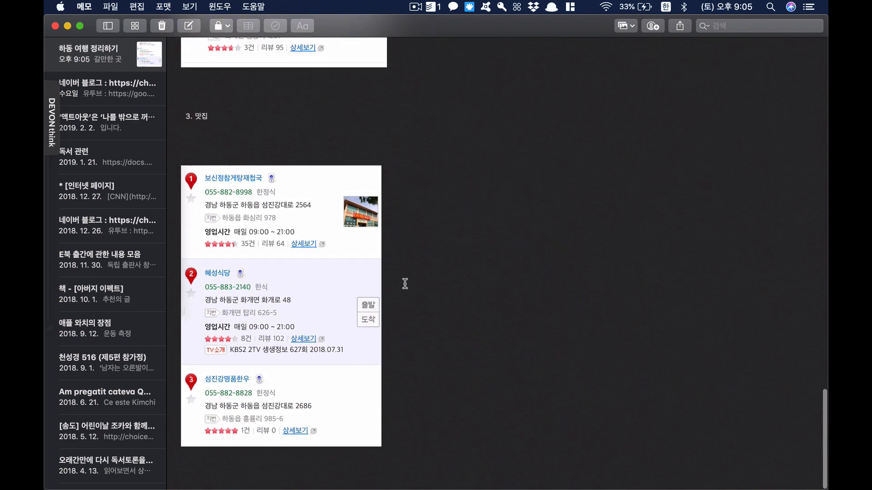
{"action": "left_click_drag", "start_coordinate": [301, 272], "coordinate": [325, 205]}
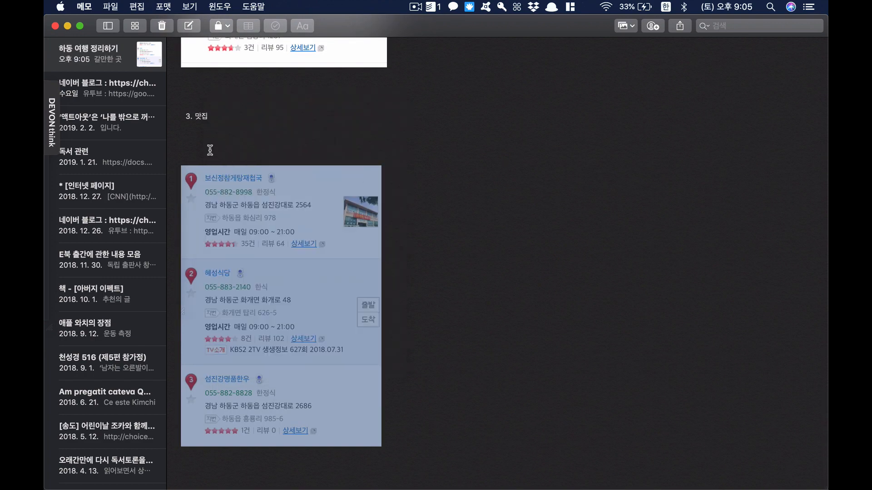
{"action": "left_click", "coordinate": [210, 150]}
{"action": "key", "text": "BackSpace"}
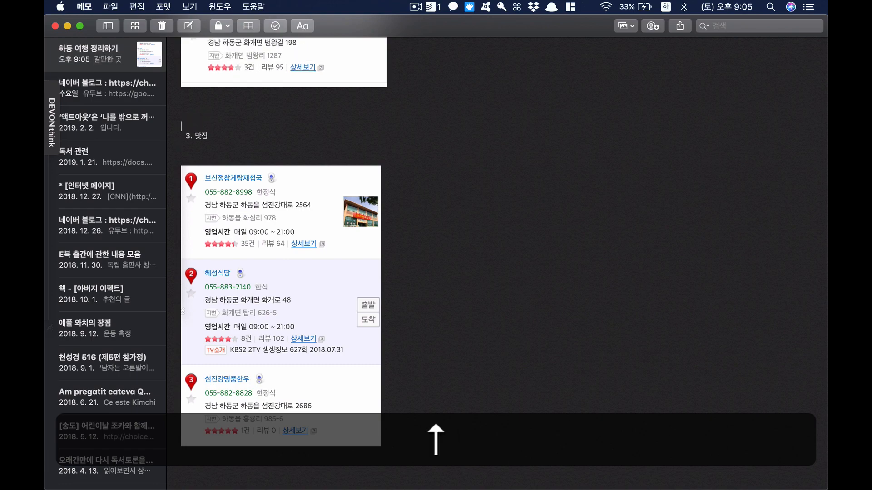
{"action": "key", "text": "BackSpace"}
{"action": "scroll", "coordinate": [258, 214], "scroll_direction": "up", "scroll_amount": 15}
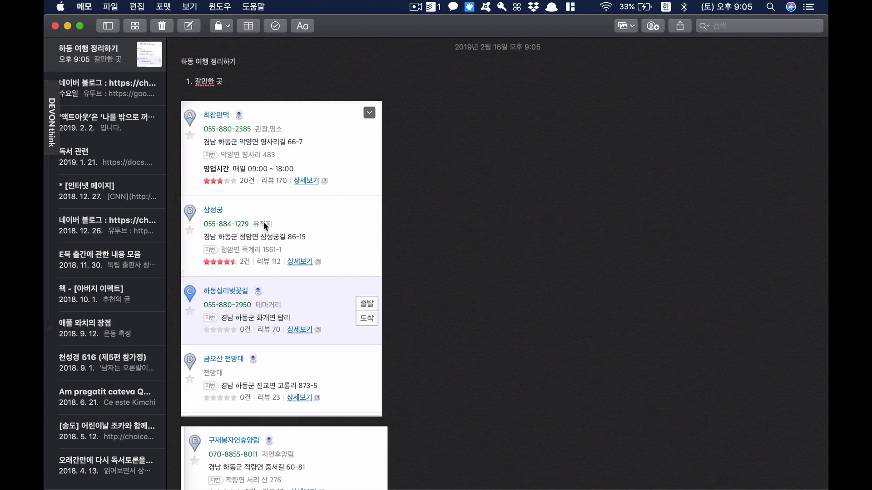
{"action": "scroll", "coordinate": [265, 225], "scroll_direction": "down", "scroll_amount": 15}
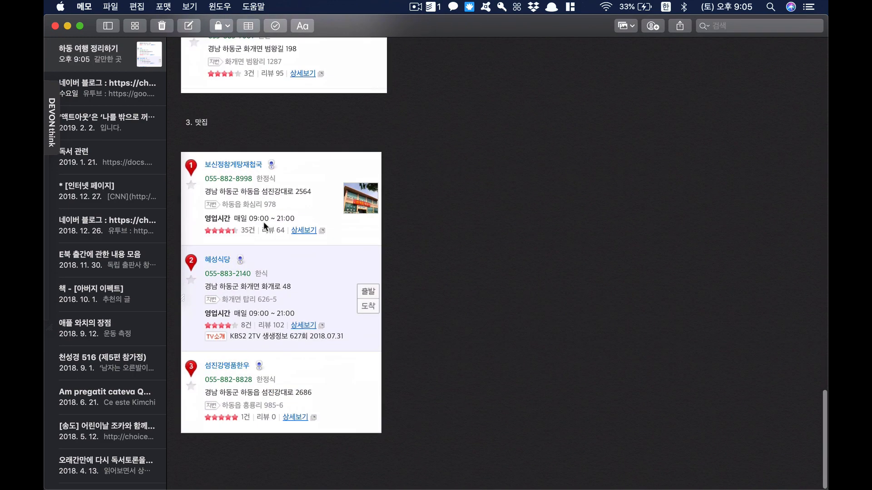
{"action": "scroll", "coordinate": [295, 296], "scroll_direction": "down", "scroll_amount": 2}
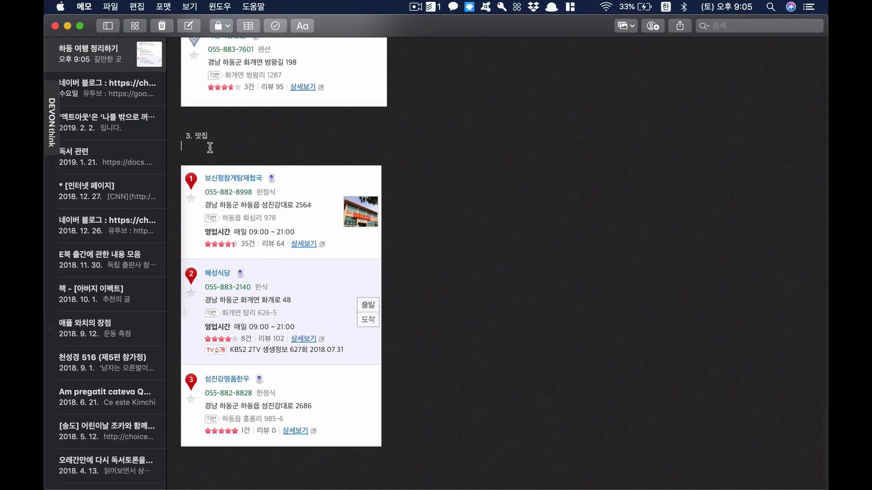
Step: Switch to the Daum Map window and examine where the 하동 attraction markers lie, closing the 매화마을 인증센터 place card
{"action": "key", "text": "ctrl+Up"}
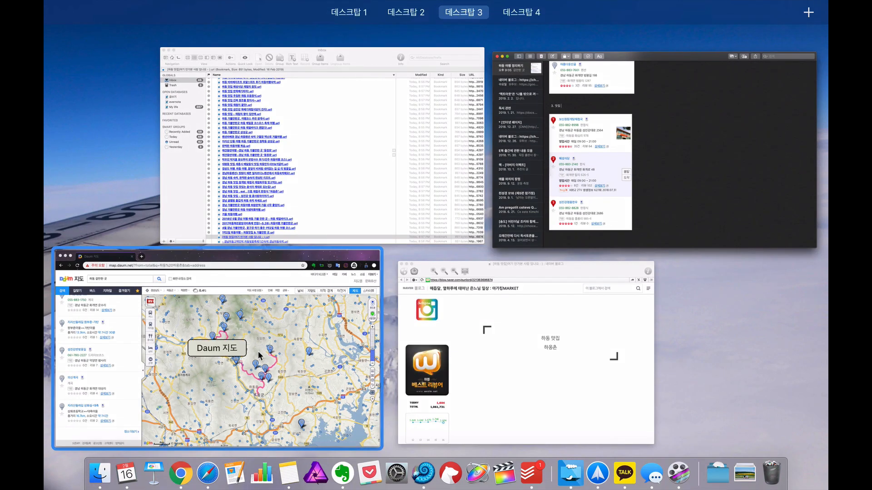
{"action": "left_click", "coordinate": [258, 350]}
{"action": "scroll", "coordinate": [371, 278], "scroll_direction": "down", "scroll_amount": 3}
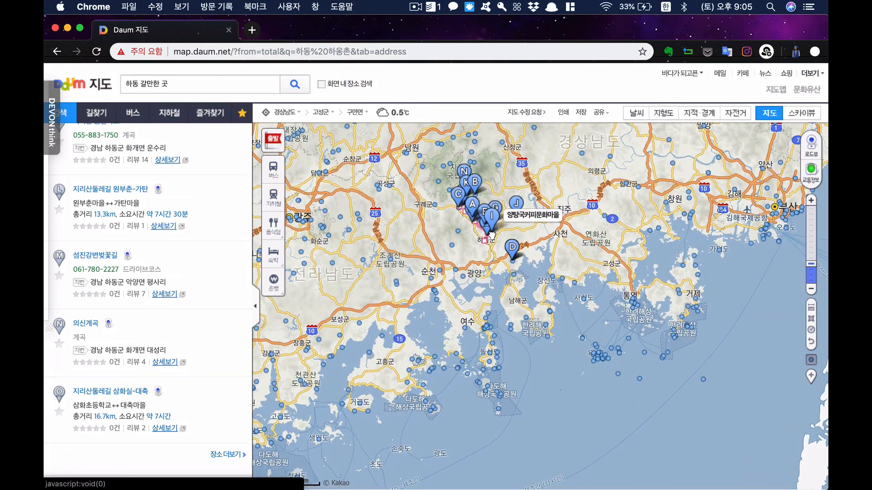
{"action": "left_click_drag", "start_coordinate": [491, 235], "coordinate": [463, 278]}
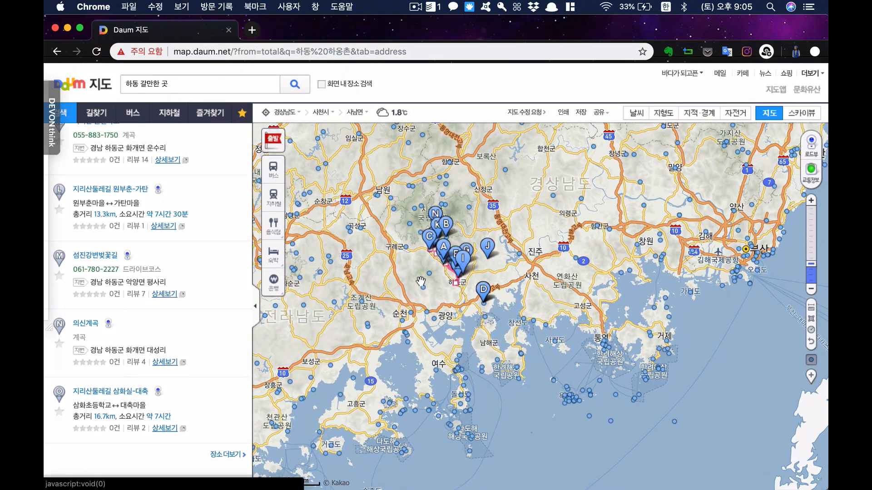
{"action": "scroll", "coordinate": [420, 282], "scroll_direction": "up", "scroll_amount": 1}
{"action": "scroll", "coordinate": [421, 281], "scroll_direction": "down", "scroll_amount": 1}
{"action": "left_click_drag", "start_coordinate": [464, 322], "coordinate": [499, 426]}
{"action": "left_click_drag", "start_coordinate": [541, 283], "coordinate": [503, 268]}
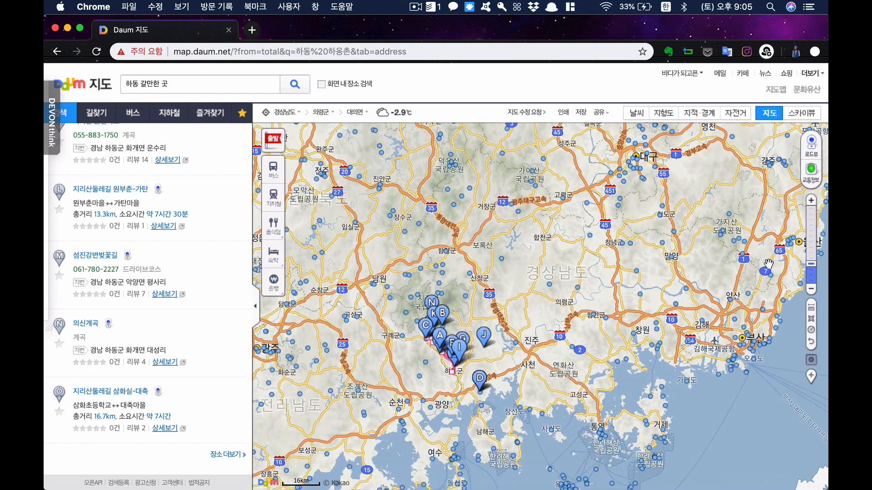
{"action": "left_click_drag", "start_coordinate": [454, 350], "coordinate": [384, 319]}
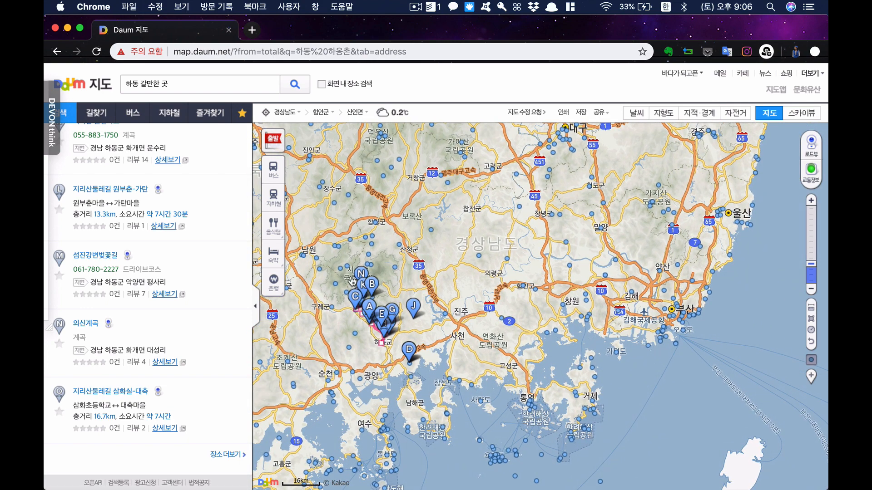
{"action": "scroll", "coordinate": [352, 281], "scroll_direction": "up", "scroll_amount": 3}
{"action": "scroll", "coordinate": [427, 195], "scroll_direction": "down", "scroll_amount": 1}
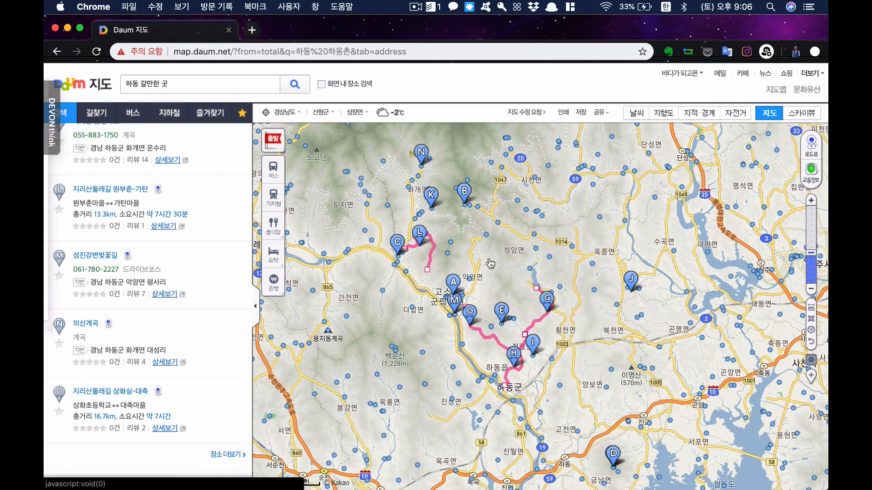
{"action": "scroll", "coordinate": [475, 286], "scroll_direction": "up", "scroll_amount": 1}
{"action": "scroll", "coordinate": [476, 345], "scroll_direction": "down", "scroll_amount": 2}
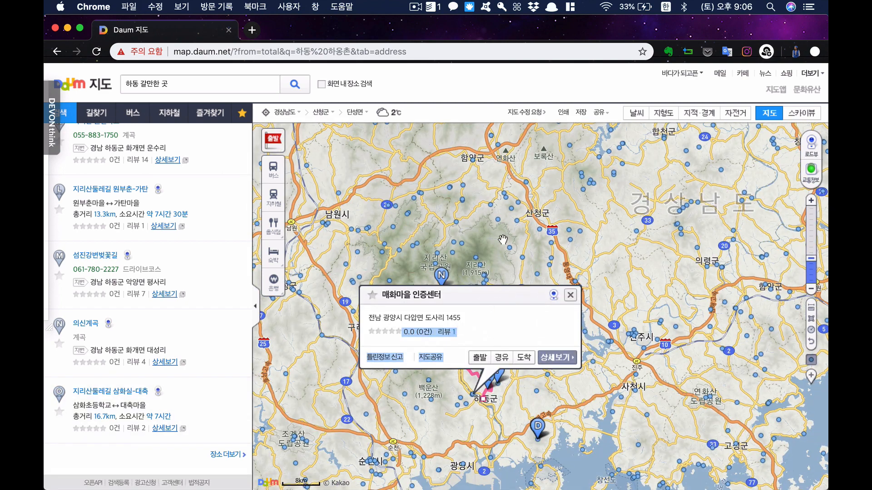
{"action": "left_click", "coordinate": [570, 295]}
Step: Search the map for "하동 숙박" and examine the location of 켄싱턴리조트 지리산하동점 up close
{"action": "key", "text": "super+BackSpace"}
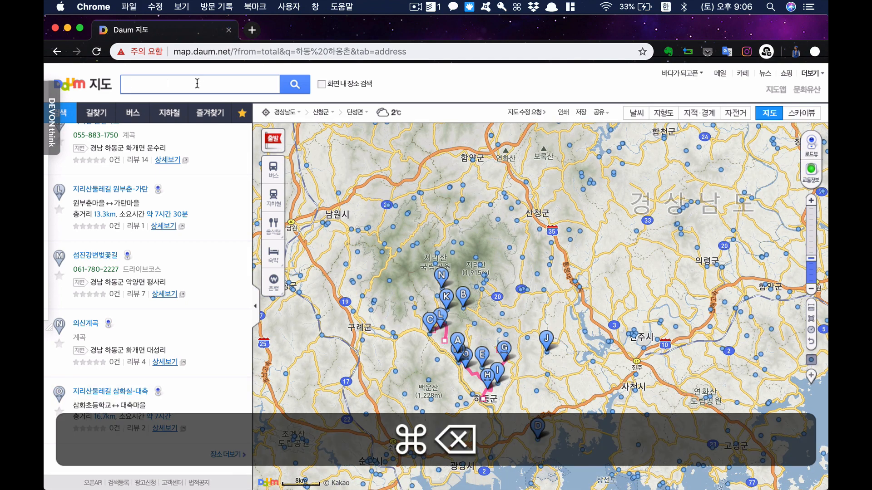
{"action": "type", "text": "하동 숙박"}
{"action": "key", "text": "Return"}
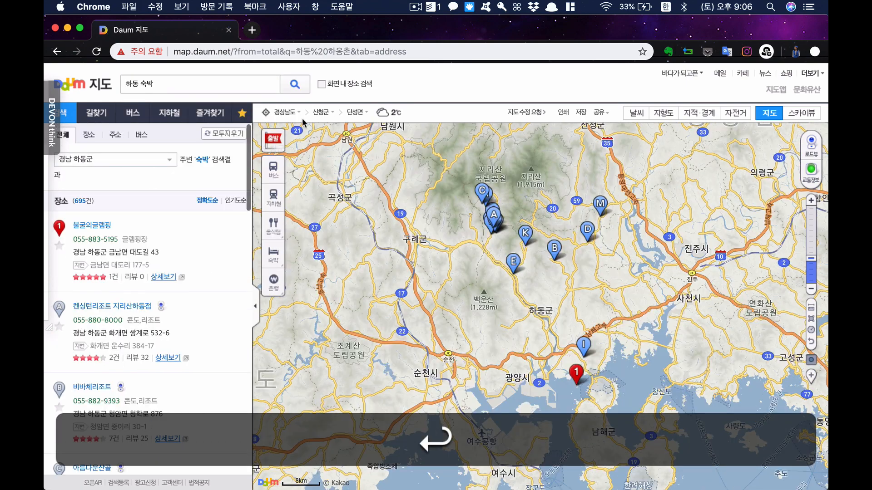
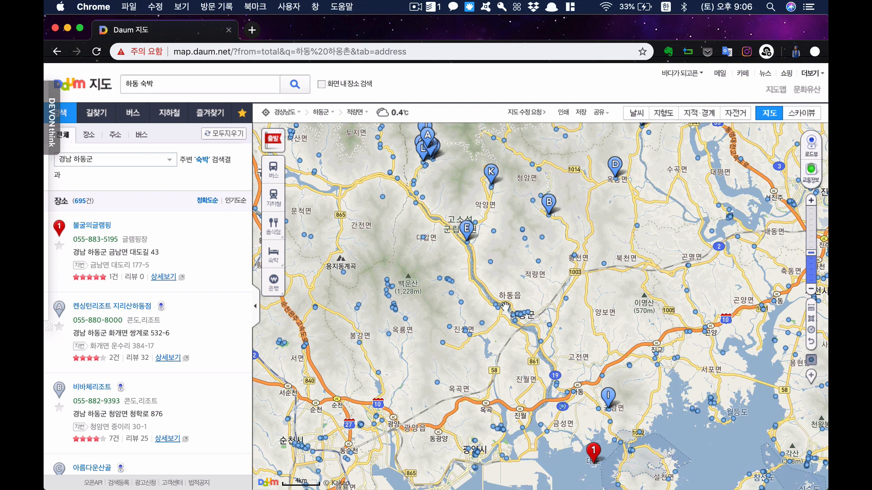
{"action": "mouse_move", "coordinate": [173, 318]}
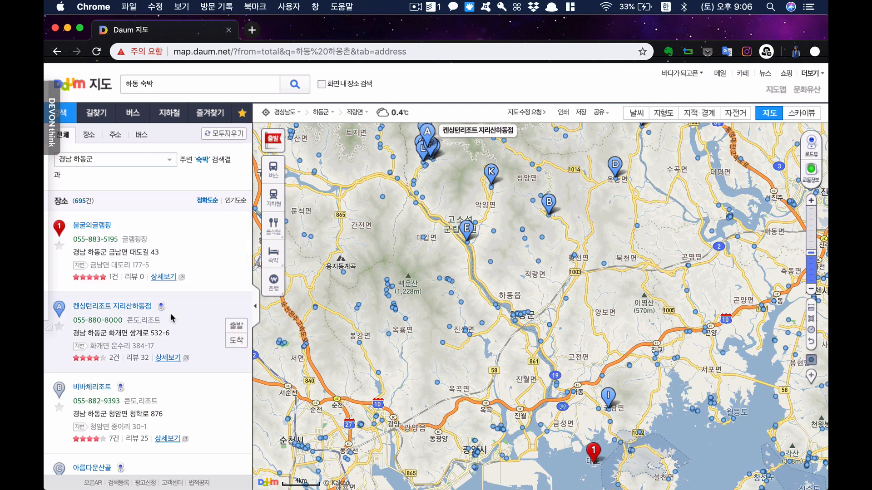
{"action": "left_click", "coordinate": [136, 306]}
{"action": "scroll", "coordinate": [513, 317], "scroll_direction": "down", "scroll_amount": 3}
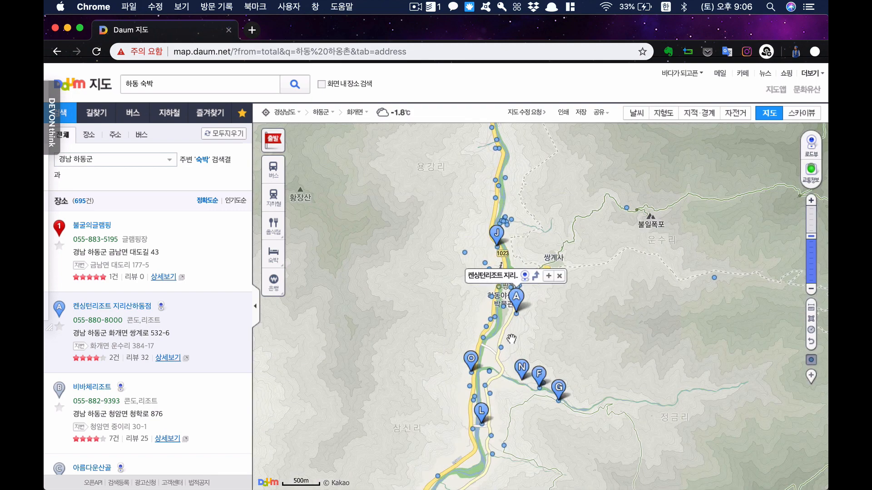
{"action": "scroll", "coordinate": [517, 317], "scroll_direction": "up", "scroll_amount": 2}
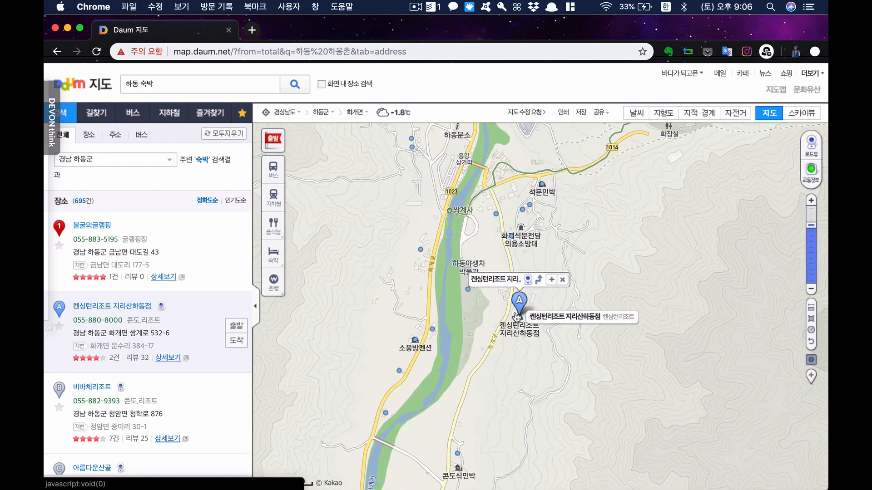
{"action": "scroll", "coordinate": [518, 317], "scroll_direction": "up", "scroll_amount": 1}
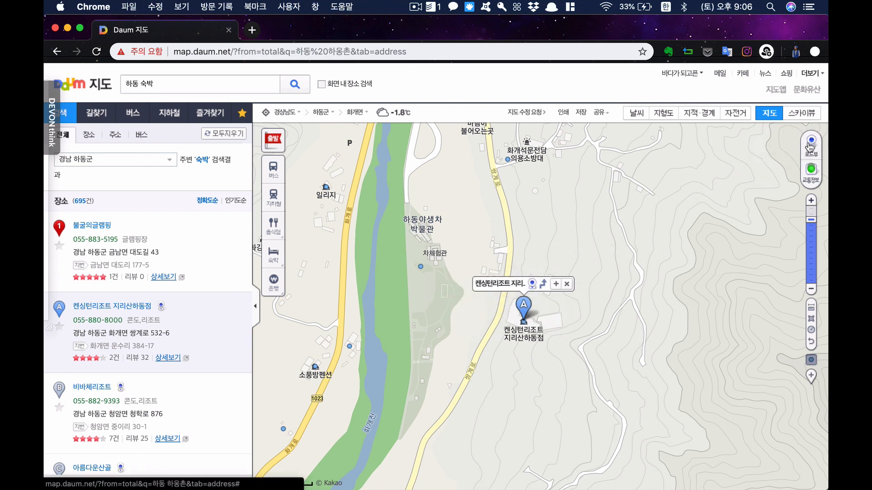
Step: Try to open the road view beside 켄싱턴리조트 지리산하동점 and allow the site to run Flash
{"action": "left_click", "coordinate": [807, 150]}
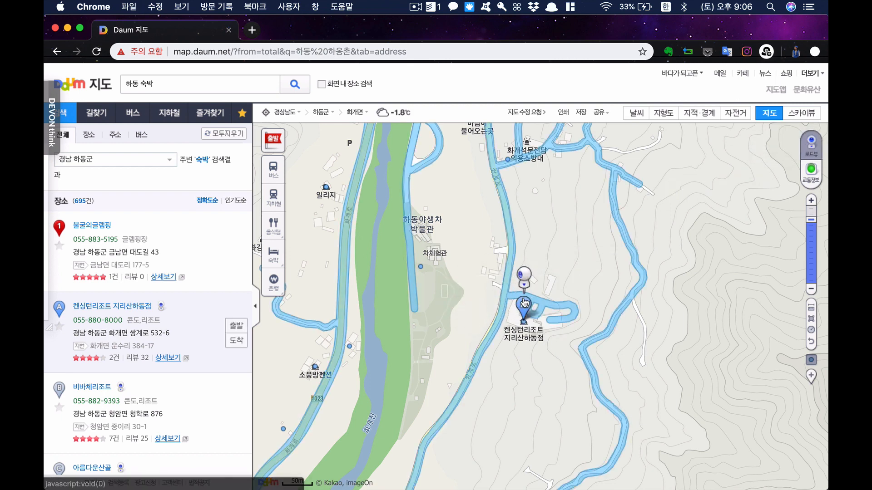
{"action": "left_click", "coordinate": [507, 308]}
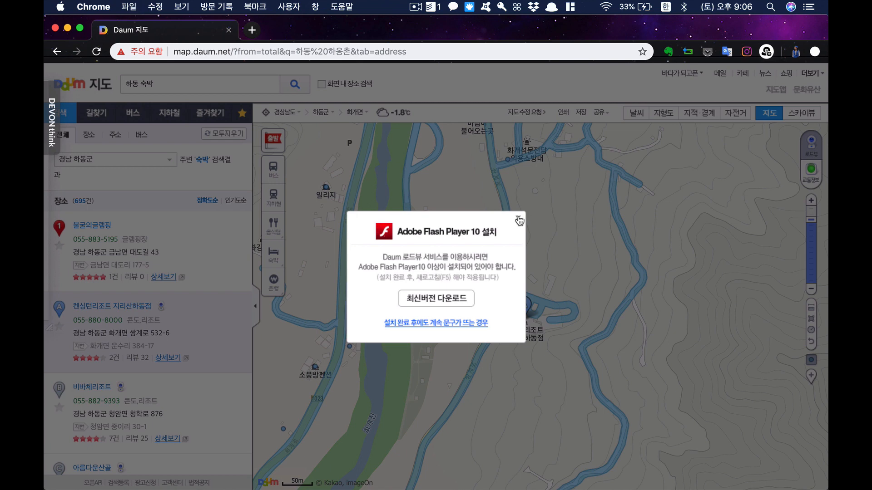
{"action": "left_click", "coordinate": [456, 303]}
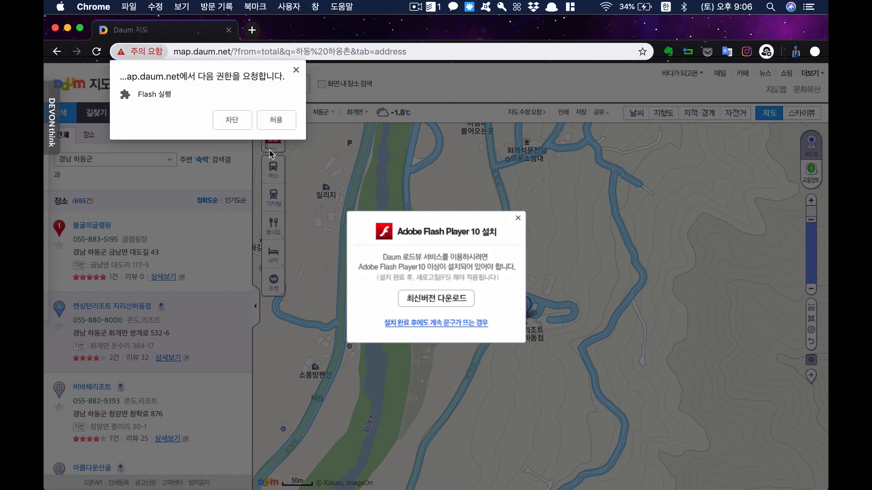
{"action": "left_click", "coordinate": [267, 124]}
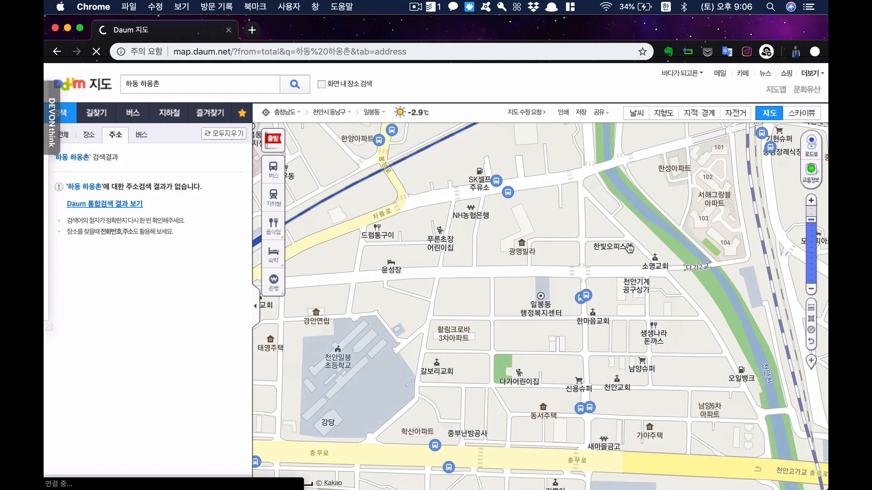
Step: Replace the reloaded map's search text with "하동 숙박" and run the search again
{"action": "left_click", "coordinate": [214, 83]}
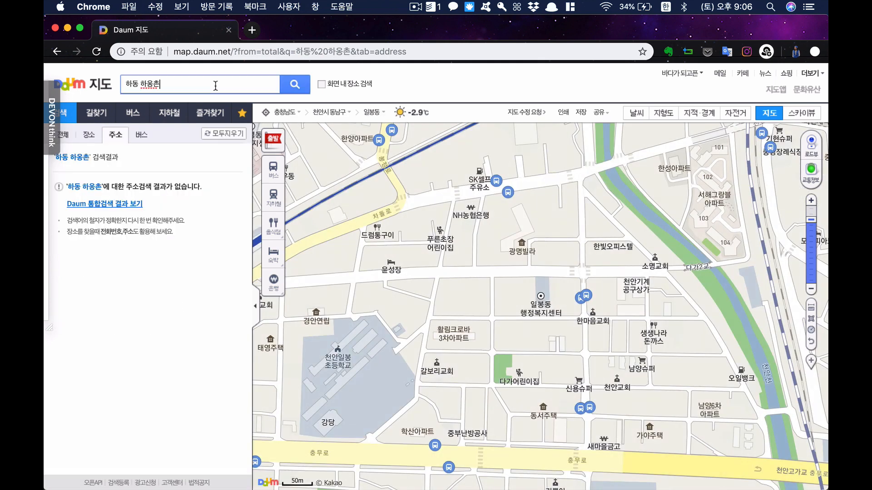
{"action": "key", "text": "super+BackSpace"}
{"action": "type", "text": "히"}
{"action": "key", "text": "BackSpace"}
{"action": "type", "text": "하동 숙박"}
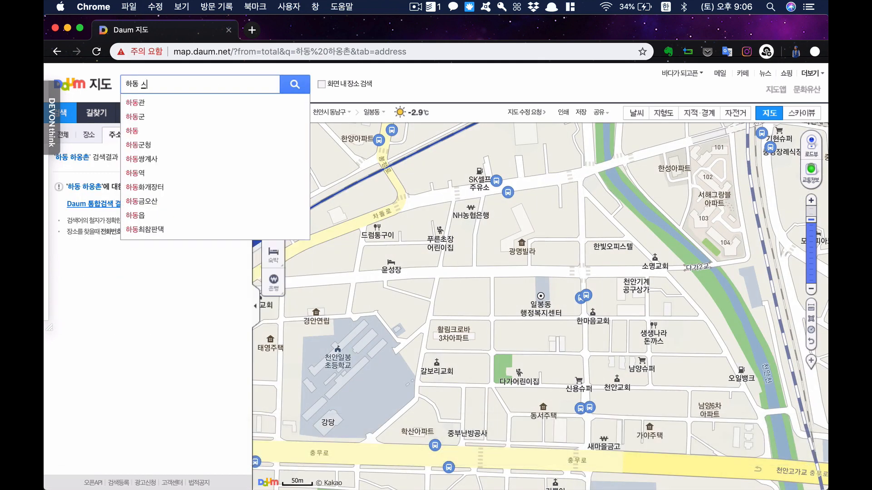
{"action": "key", "text": "Return"}
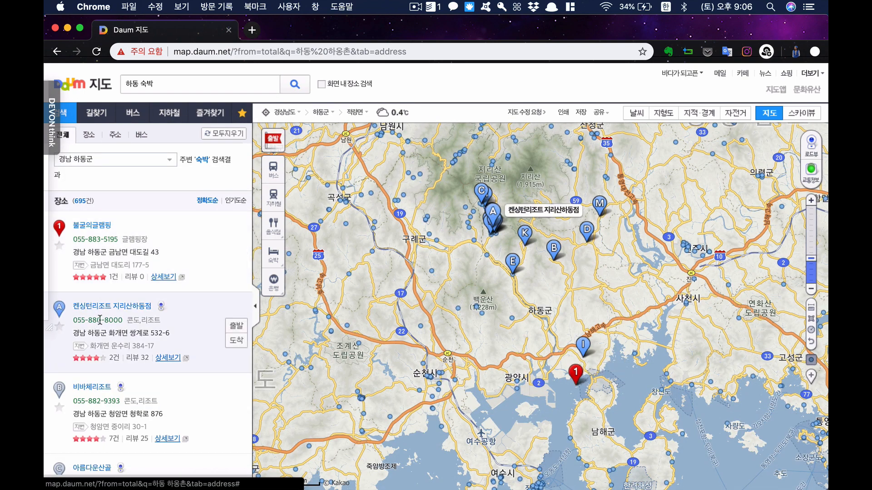
Step: Locate 켄싱턴리조트 지리산하동점 from the results and open the road view on 쌍계로 next to it
{"action": "left_click", "coordinate": [118, 307]}
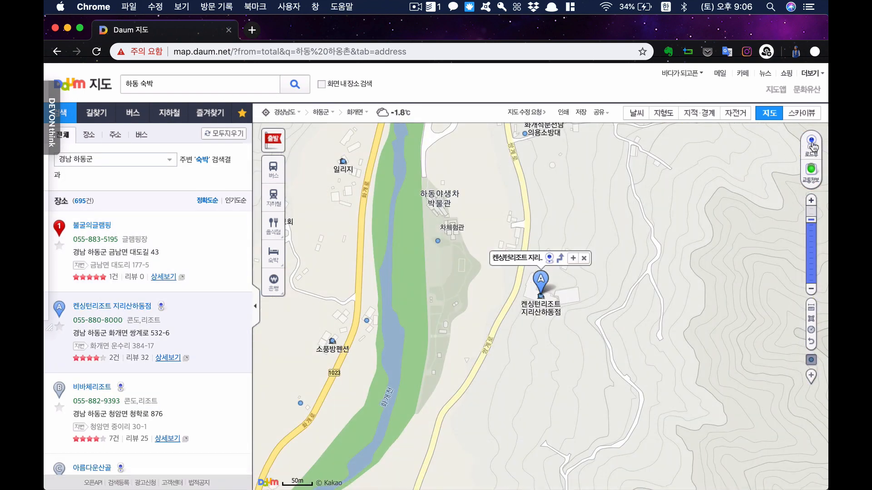
{"action": "left_click", "coordinate": [812, 145]}
{"action": "left_click", "coordinate": [523, 286]}
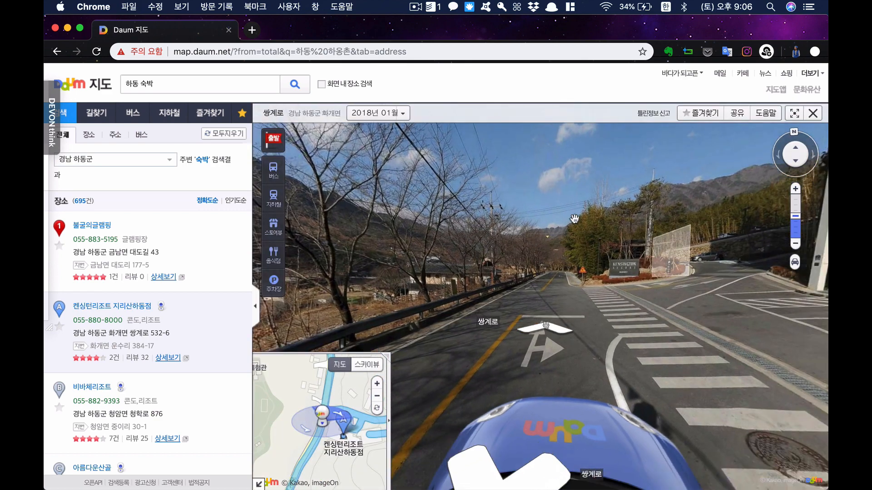
Step: Look around 켄싱턴리조트 지리산하동점 in the road view, checking its facade, parking lot and the scenery across 쌍계로
{"action": "left_click", "coordinate": [574, 219]}
{"action": "left_click_drag", "start_coordinate": [574, 219], "coordinate": [522, 472]}
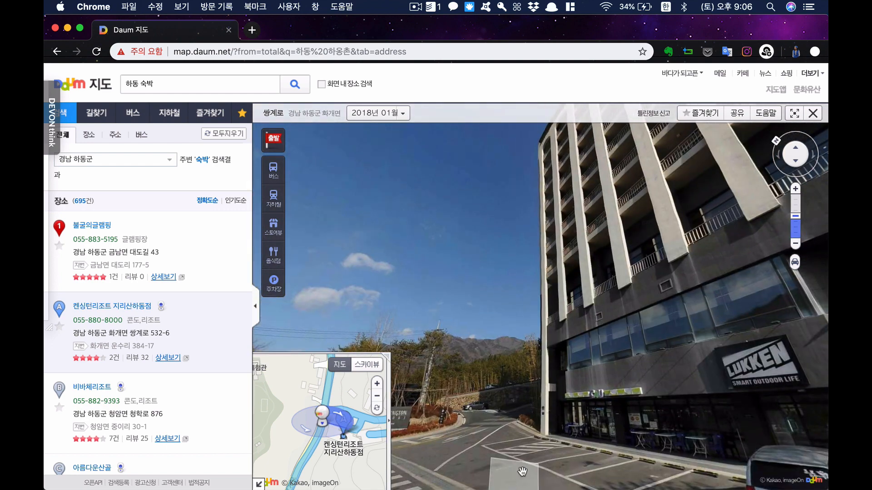
{"action": "left_click", "coordinate": [640, 280]}
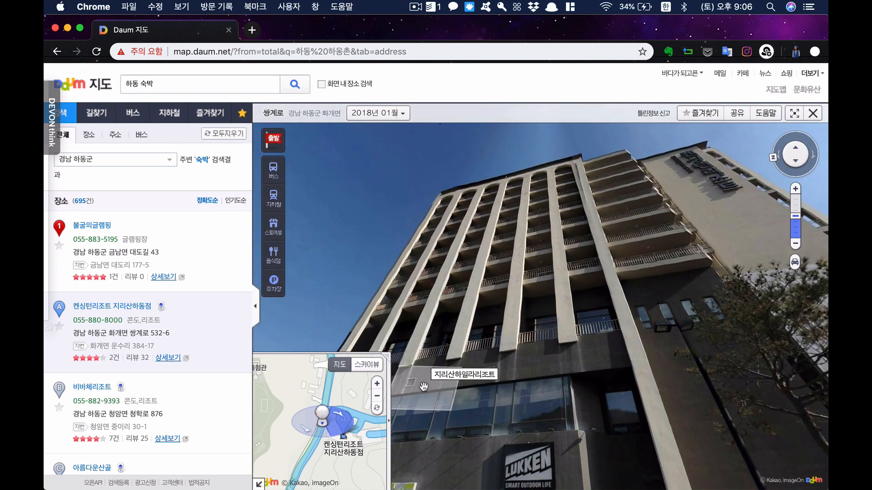
{"action": "left_click_drag", "start_coordinate": [642, 292], "coordinate": [686, 101]}
{"action": "left_click", "coordinate": [539, 267]}
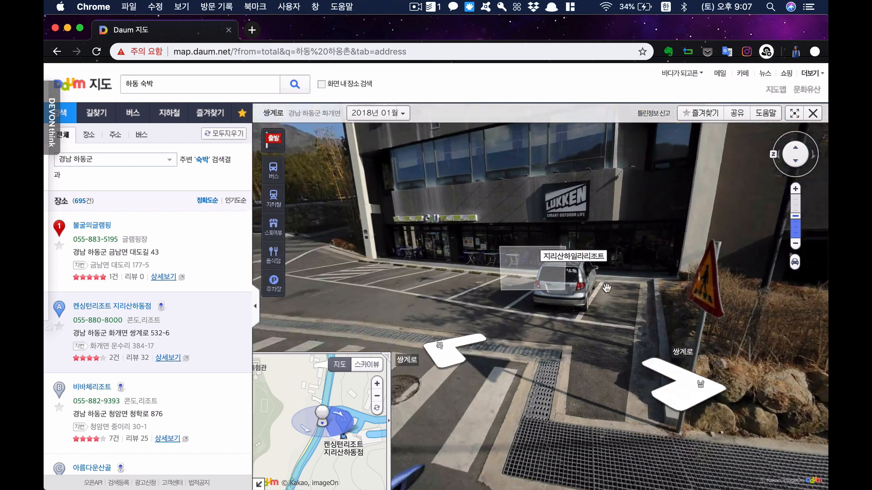
{"action": "left_click_drag", "start_coordinate": [424, 245], "coordinate": [717, 313]}
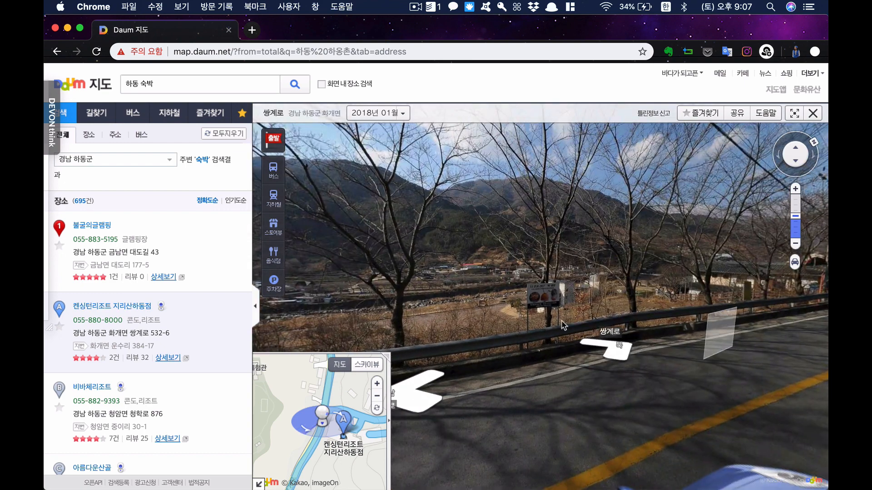
Step: Turn the road view back along 쌍계로 and advance up the road past the resort entrance
{"action": "left_click_drag", "start_coordinate": [525, 313], "coordinate": [366, 223]}
{"action": "left_click", "coordinate": [498, 222]}
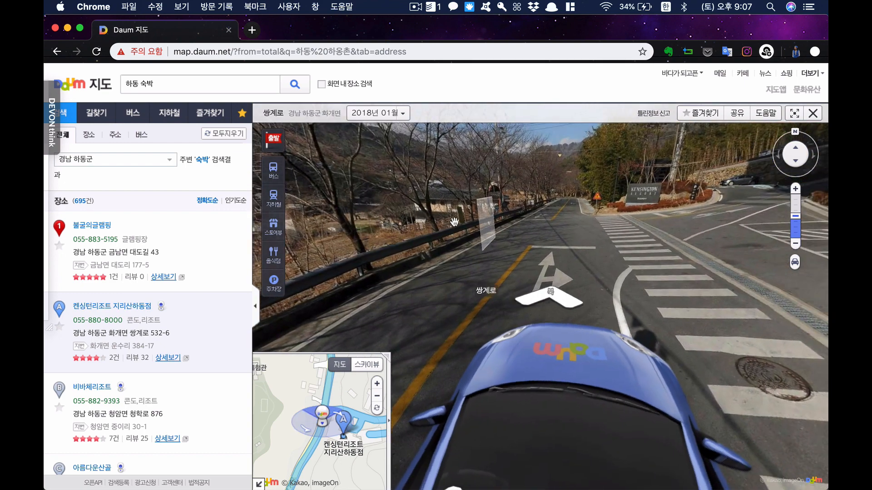
{"action": "left_click", "coordinate": [537, 208]}
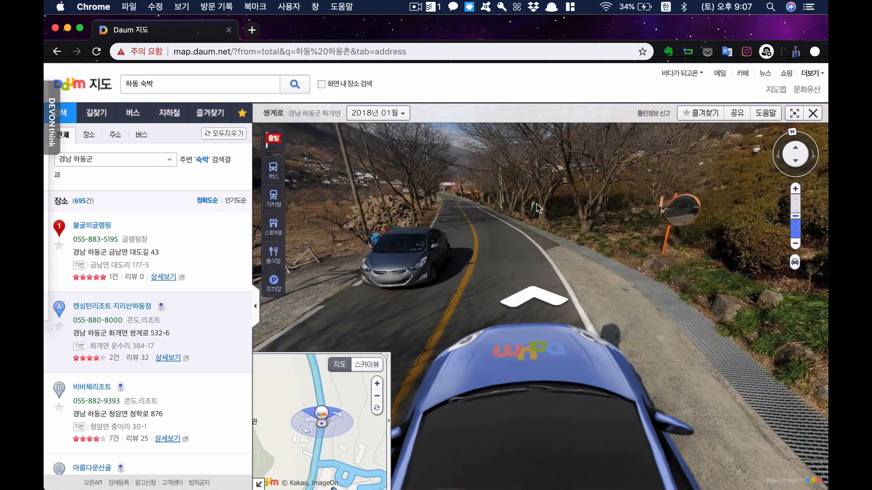
Step: Use the road view's inset map to visit other spots north of the resort, and look around 차시배지길
{"action": "left_click", "coordinate": [378, 398]}
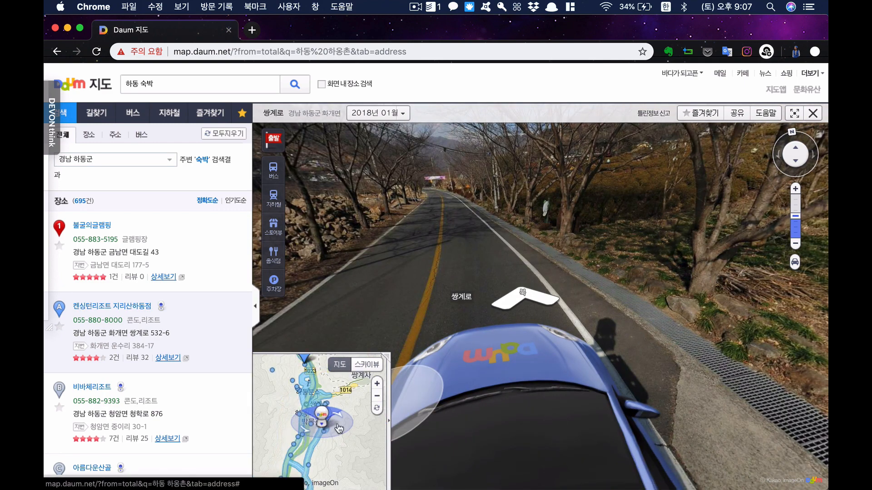
{"action": "left_click", "coordinate": [378, 384]}
{"action": "left_click_drag", "start_coordinate": [340, 419], "coordinate": [362, 393]}
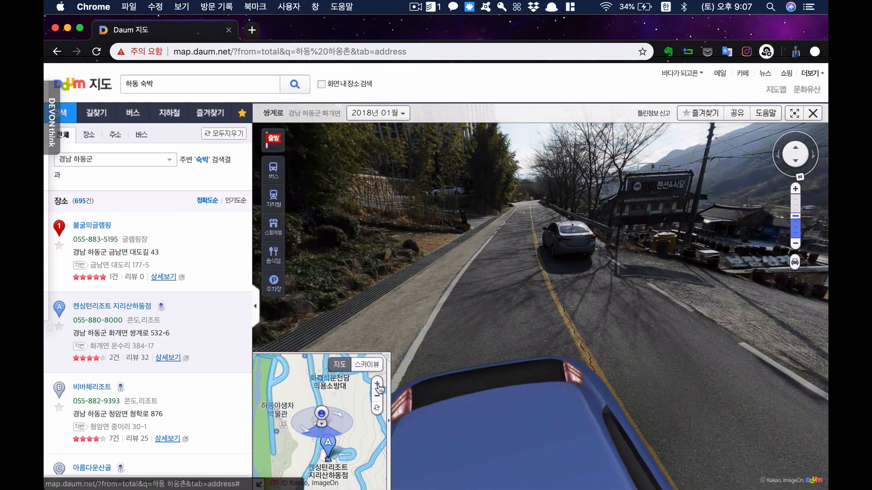
{"action": "left_click", "coordinate": [378, 398]}
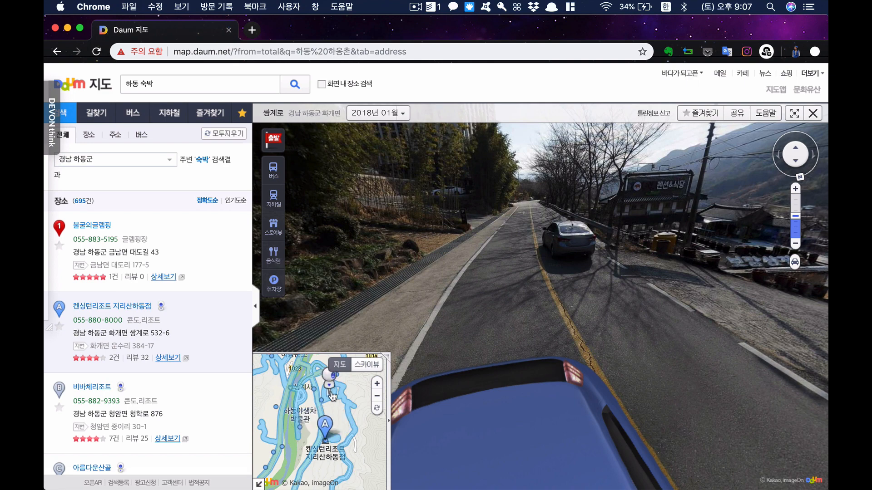
{"action": "left_click", "coordinate": [435, 357]}
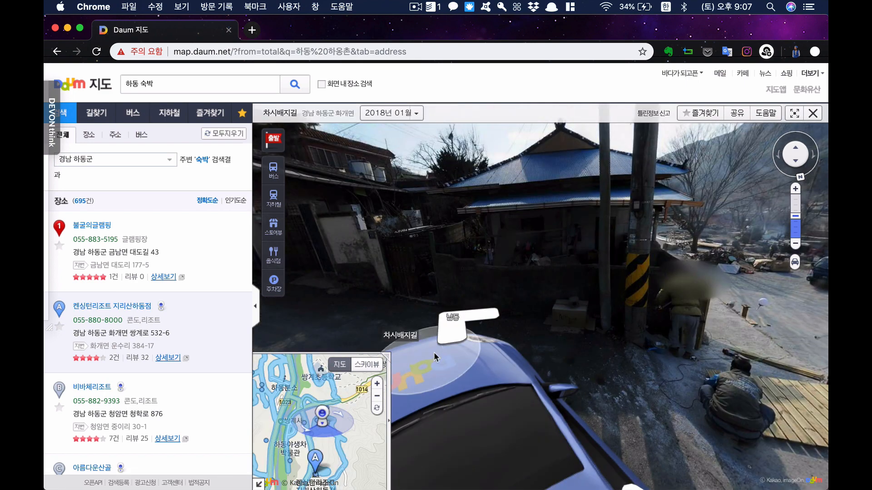
{"action": "left_click", "coordinate": [584, 275]}
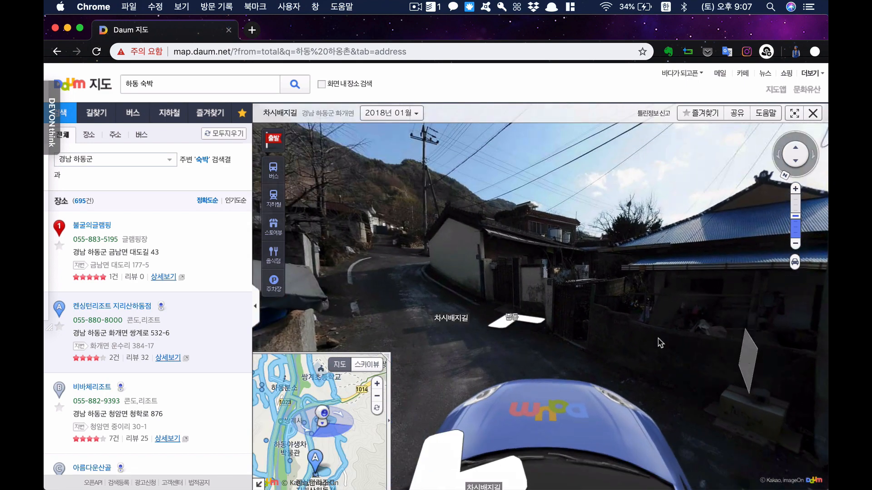
{"action": "left_click", "coordinate": [563, 274]}
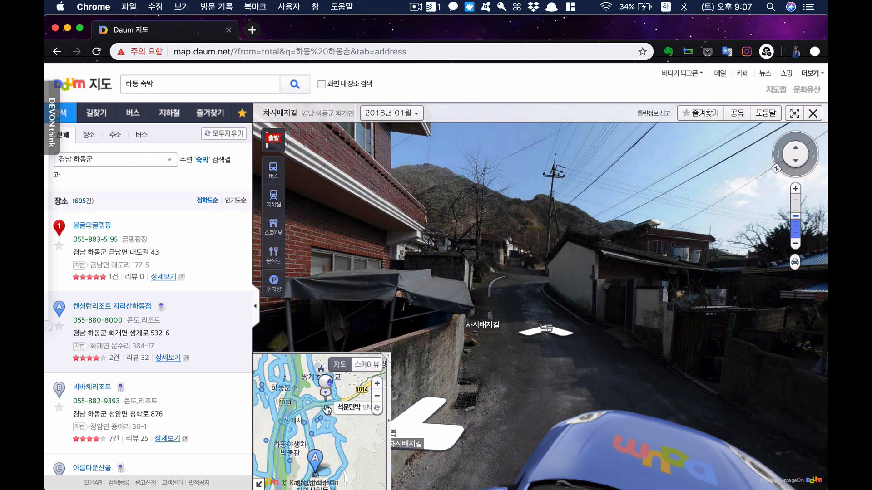
Step: Move the road view to 쌍계사길 and examine the wooded road in both directions
{"action": "left_click", "coordinate": [340, 406]}
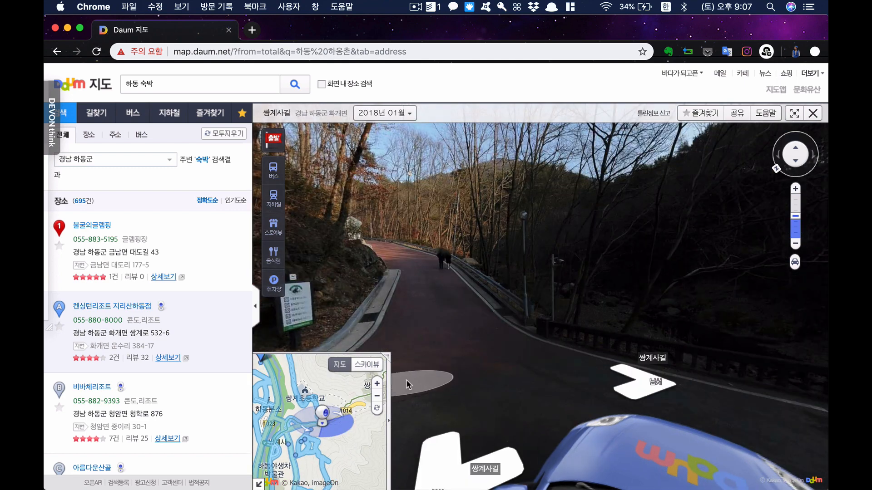
{"action": "left_click", "coordinate": [564, 291]}
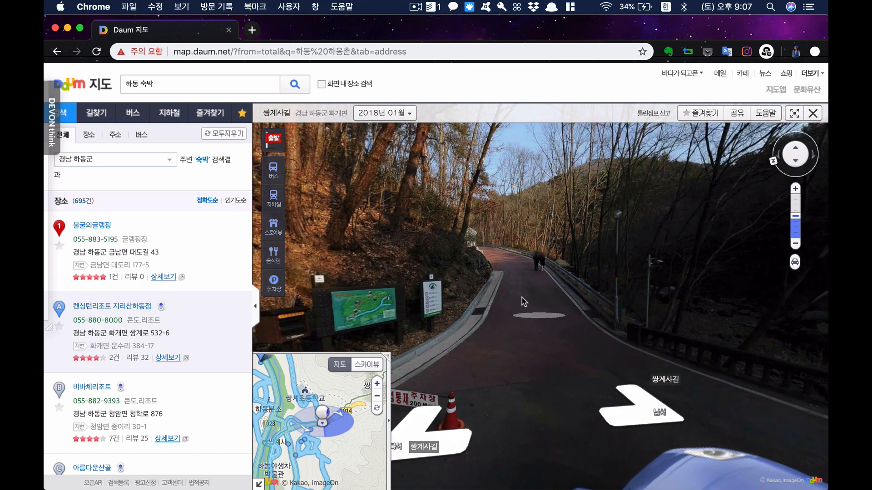
{"action": "left_click", "coordinate": [524, 284]}
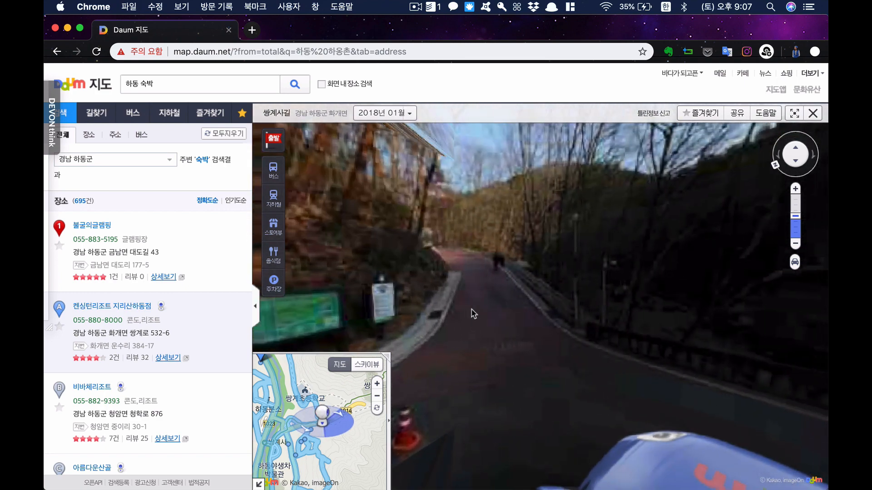
{"action": "left_click", "coordinate": [465, 262]}
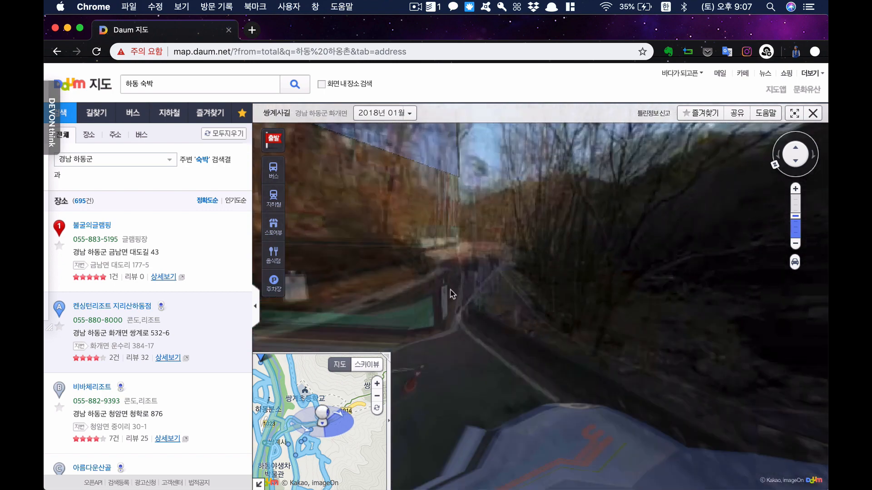
{"action": "left_click", "coordinate": [314, 433]}
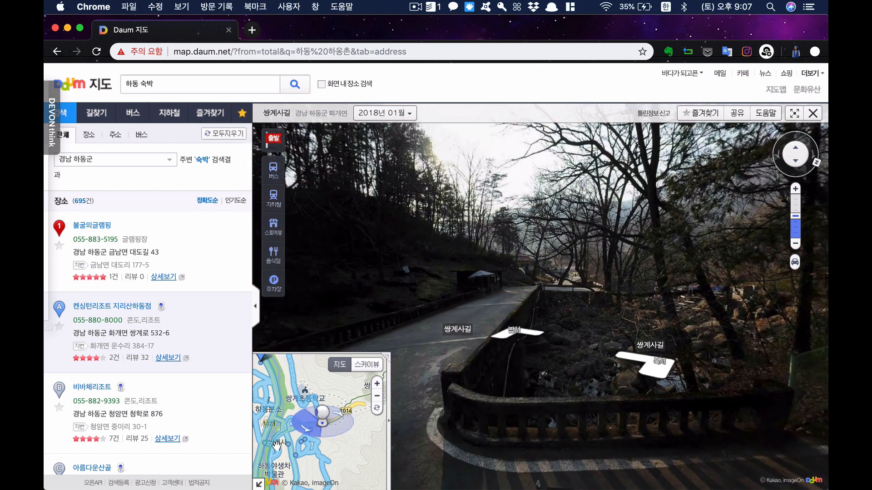
{"action": "left_click", "coordinate": [311, 426]}
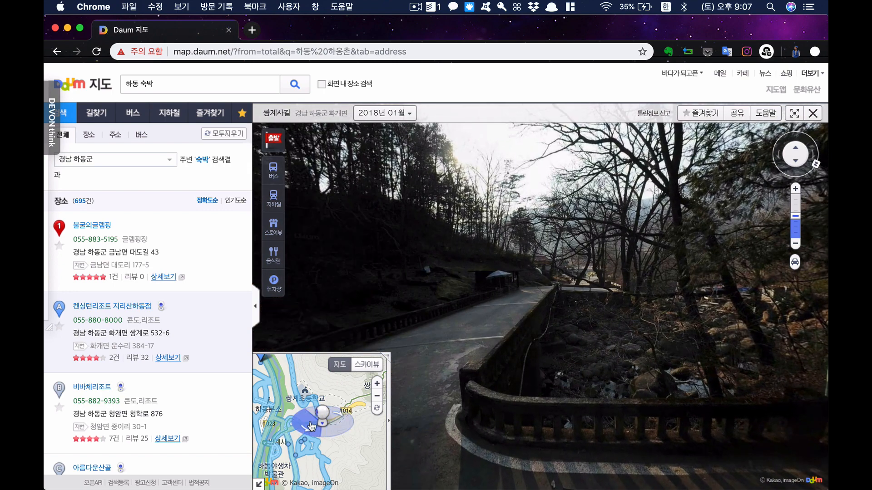
Step: Move the road view to the road near 하동야생차박물관 and look around the surroundings
{"action": "left_click", "coordinate": [274, 444]}
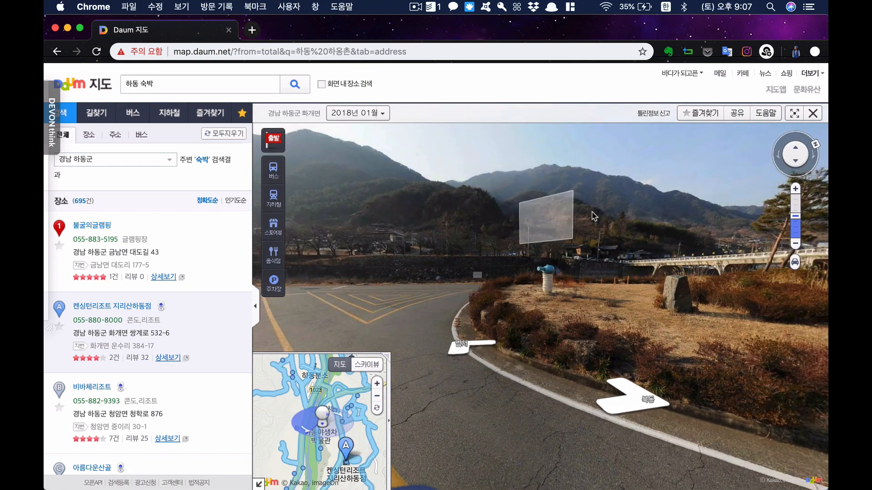
{"action": "left_click_drag", "start_coordinate": [348, 278], "coordinate": [355, 208]}
{"action": "left_click_drag", "start_coordinate": [519, 188], "coordinate": [431, 178]}
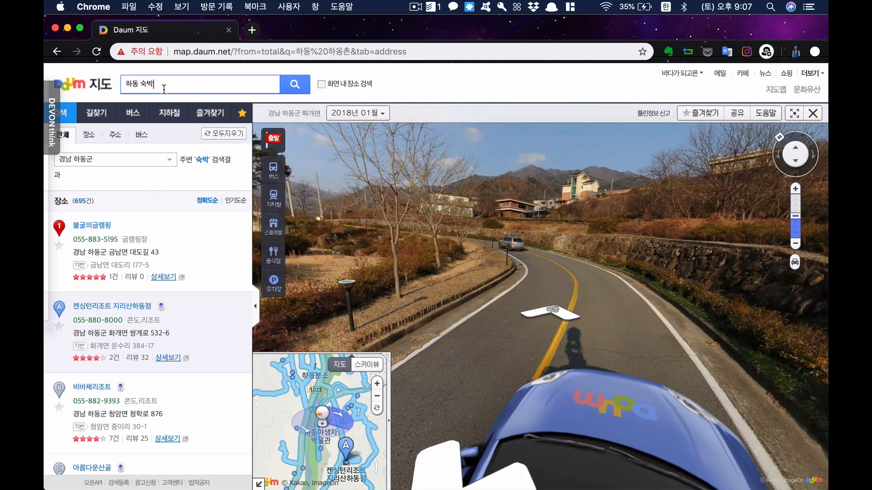
Step: Search the map for the suggested place "하동최참판댁"
{"action": "key", "text": "BackSpace"}
{"action": "key", "text": "BackSpace"}
{"action": "type", "text": "최채"}
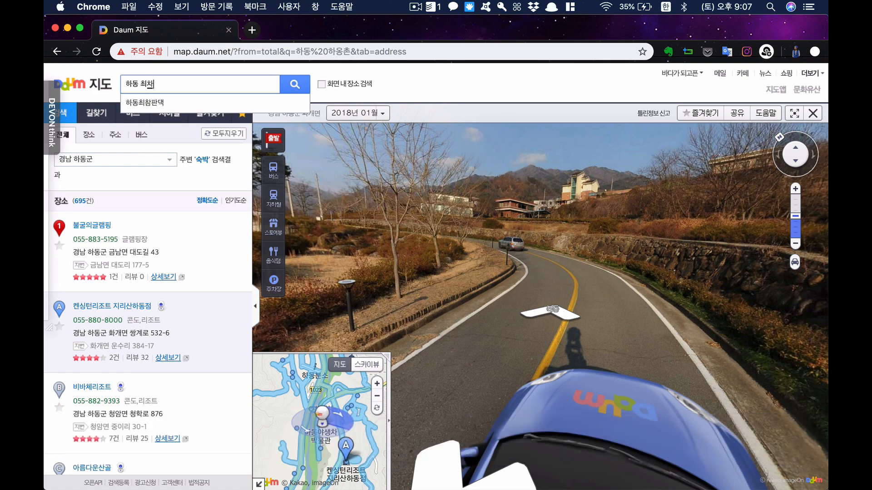
{"action": "key", "text": "Down"}
{"action": "key", "text": "Return"}
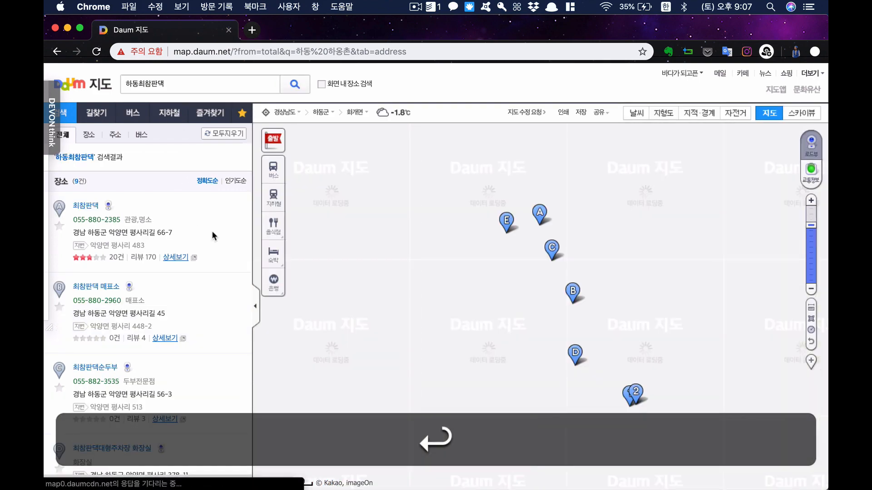
Step: Locate 최참판댁 from the search results and open the road view beside it
{"action": "left_click", "coordinate": [85, 206]}
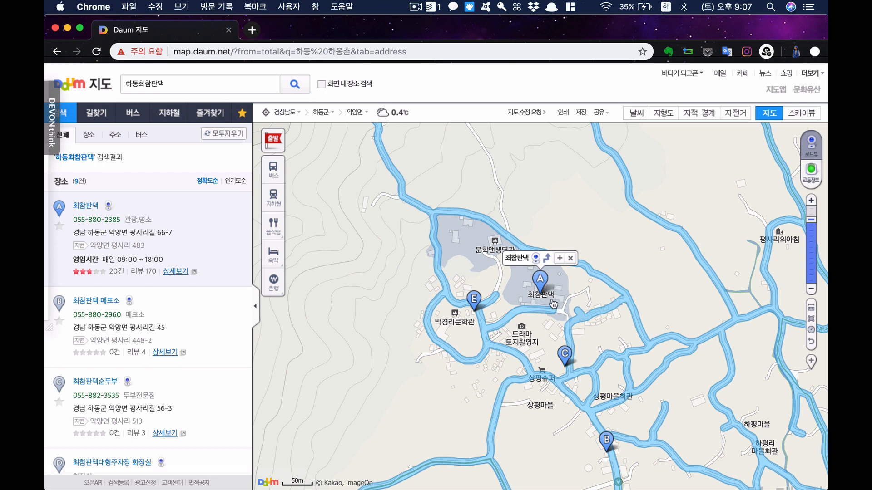
{"action": "left_click", "coordinate": [536, 258]}
{"action": "mouse_move", "coordinate": [589, 289]}
{"action": "left_mouse_down"}
{"action": "mouse_move", "coordinate": [434, 178]}
{"action": "mouse_move", "coordinate": [318, 193]}
{"action": "left_mouse_up"}
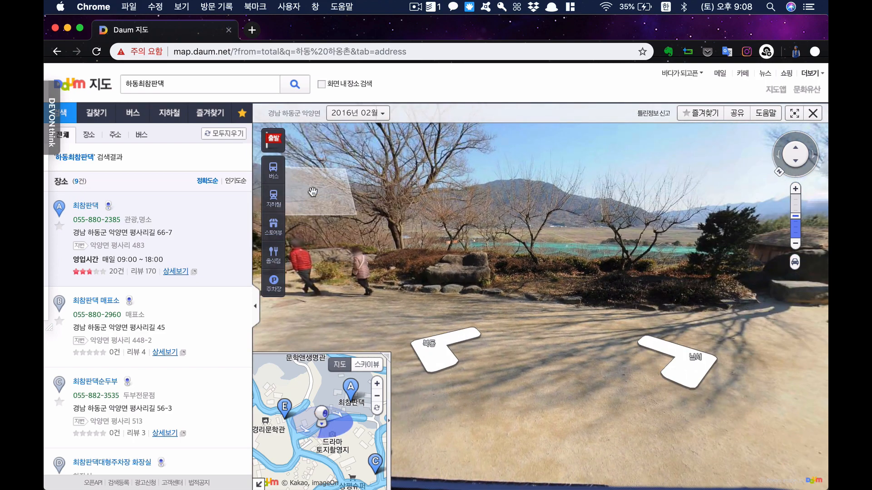
Step: Look around the 최참판댁 grounds in the road view and advance onto 평사리길 near 토지드라마셋트장
{"action": "left_click", "coordinate": [495, 216]}
{"action": "left_click", "coordinate": [522, 210]}
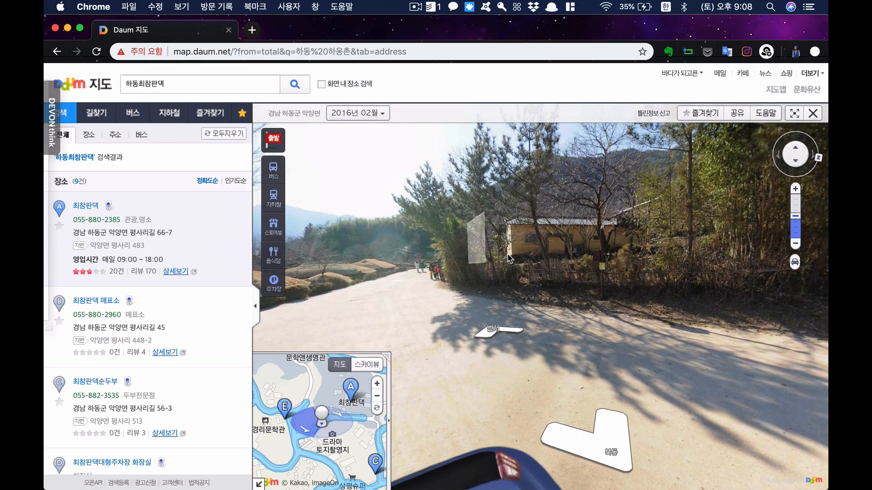
{"action": "left_click_drag", "start_coordinate": [508, 259], "coordinate": [402, 163]}
{"action": "left_click", "coordinate": [422, 222]}
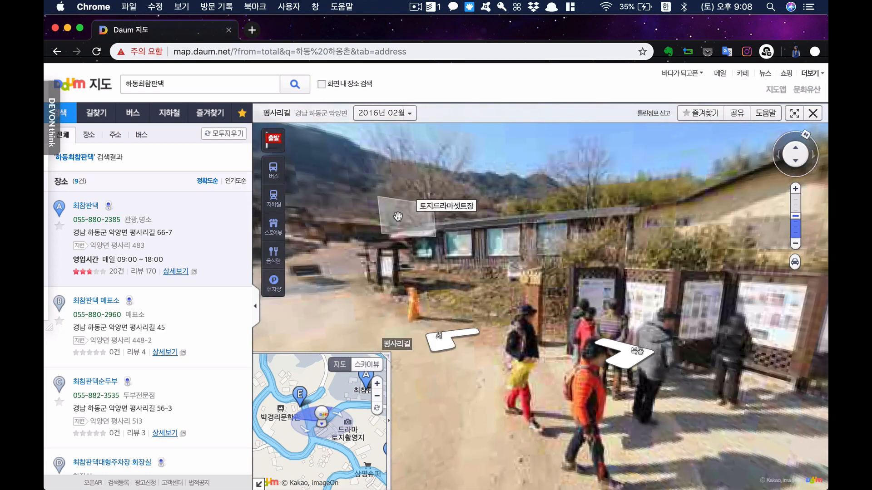
{"action": "left_click", "coordinate": [487, 302]}
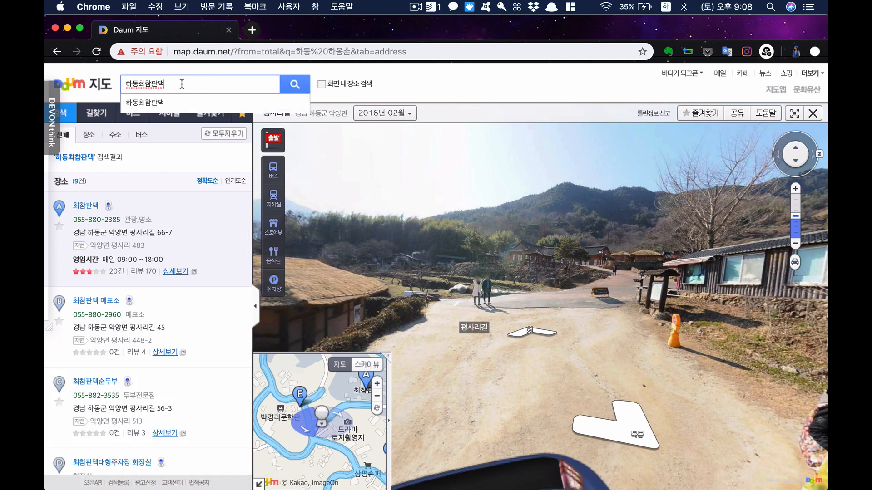
Step: Replace the search text with "하동 갈만한 곳" and run the search
{"action": "key", "text": "super+BackSpace"}
{"action": "type", "text": "하동 갈멜"}
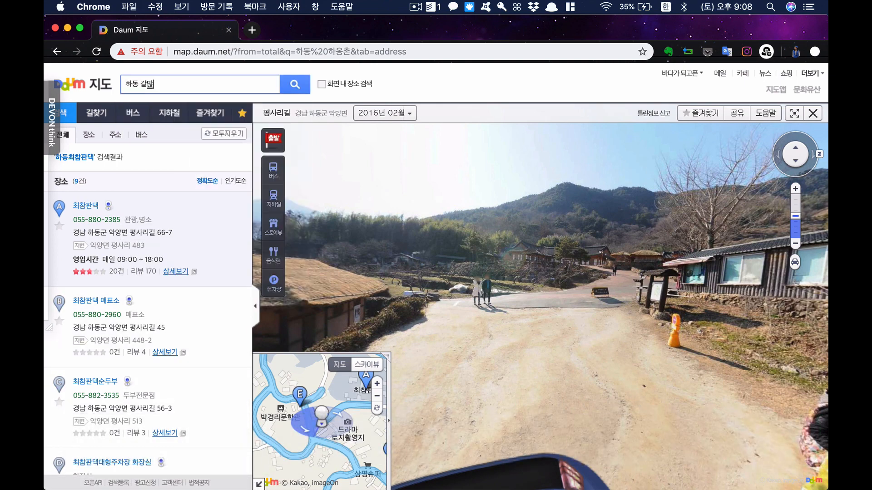
{"action": "type", "text": "한 곳"}
{"action": "key", "text": "Return"}
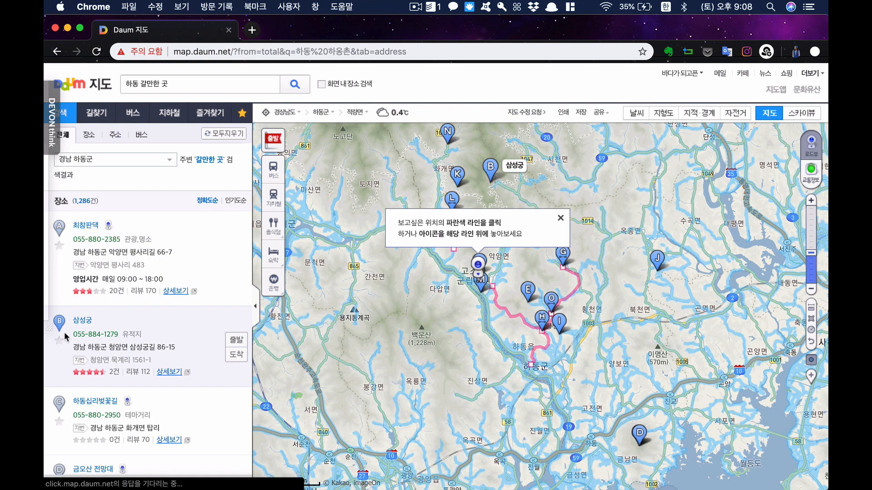
Step: Locate 삼성궁 from the results and open the road view at its parking lot
{"action": "left_click", "coordinate": [82, 321]}
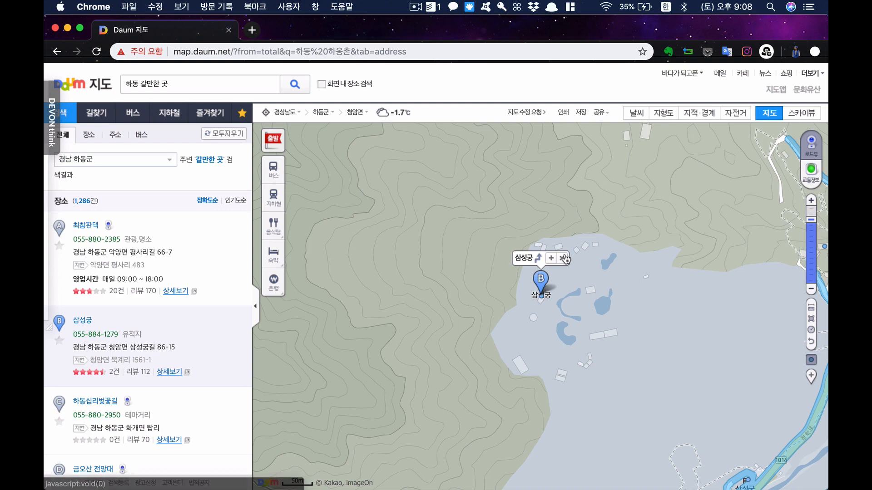
{"action": "left_click", "coordinate": [548, 329]}
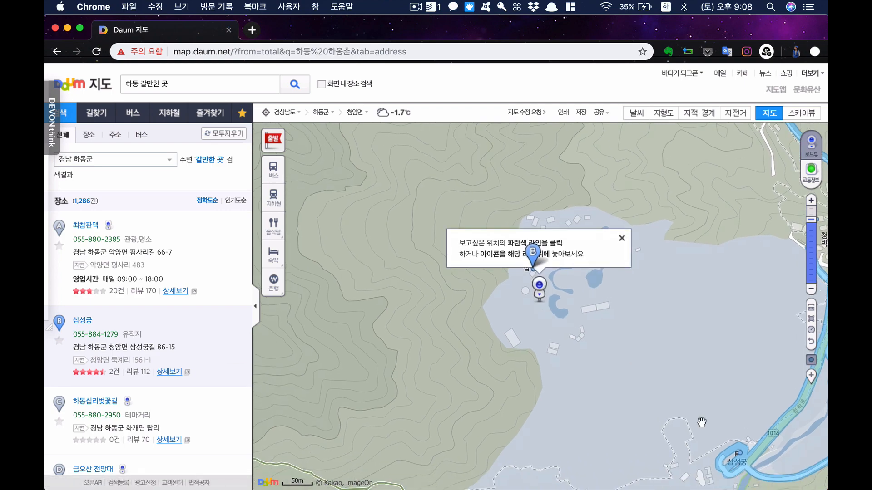
{"action": "left_click", "coordinate": [729, 458]}
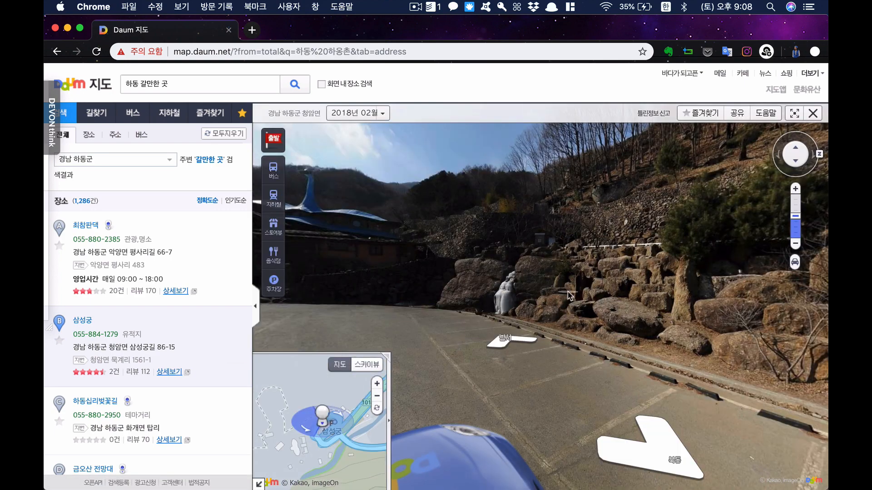
Step: Turn the road view all the way around the 삼성궁 parking lot to examine its surroundings
{"action": "left_click_drag", "start_coordinate": [635, 221], "coordinate": [404, 264]}
{"action": "left_click_drag", "start_coordinate": [711, 224], "coordinate": [449, 205]}
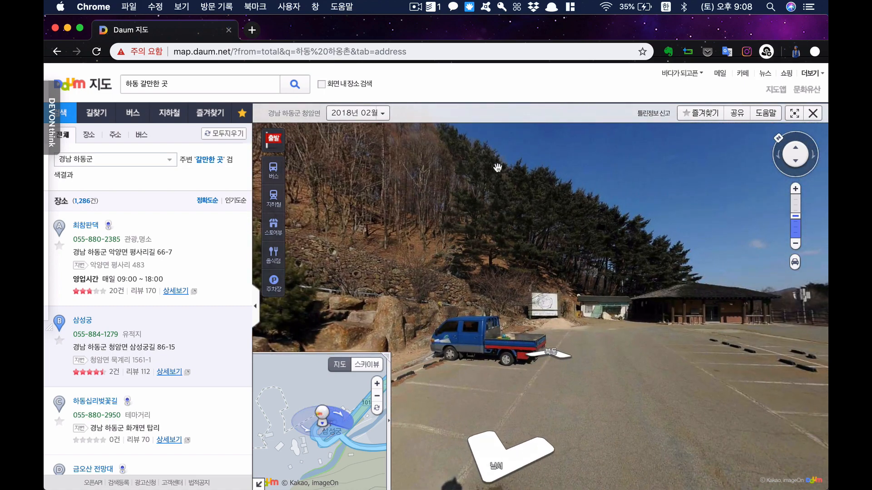
{"action": "left_click_drag", "start_coordinate": [498, 168], "coordinate": [456, 162]}
{"action": "left_click_drag", "start_coordinate": [535, 204], "coordinate": [482, 193]}
{"action": "left_click_drag", "start_coordinate": [588, 210], "coordinate": [394, 195]}
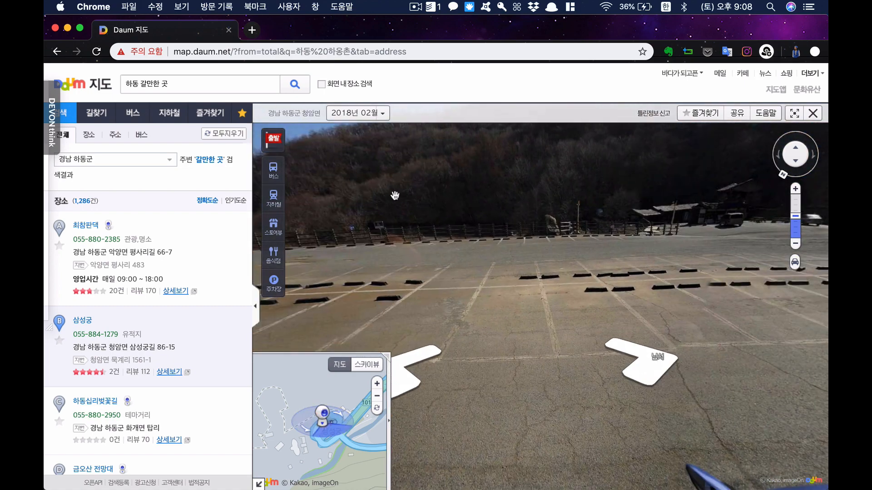
{"action": "left_click_drag", "start_coordinate": [485, 246], "coordinate": [333, 267]}
{"action": "left_click_drag", "start_coordinate": [458, 239], "coordinate": [416, 226]}
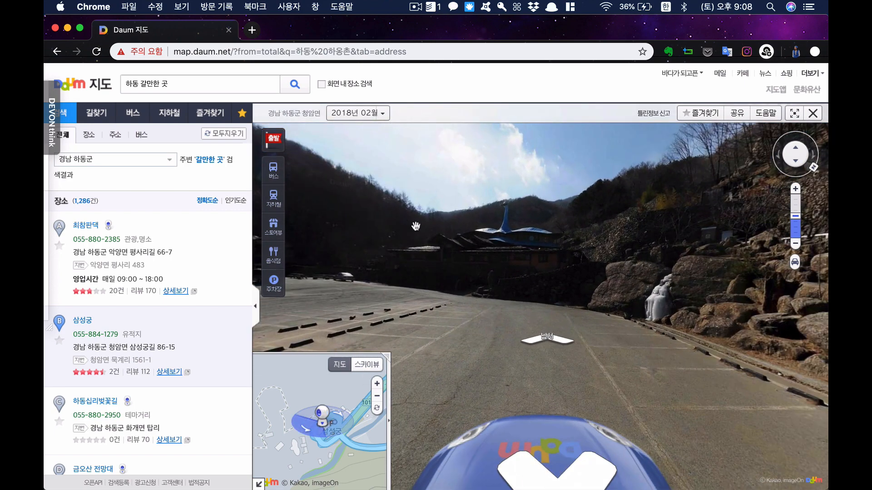
Step: Swing the 삼성궁 road view toward the stone wall and white statue beside the parking lot
{"action": "left_click_drag", "start_coordinate": [532, 266], "coordinate": [445, 228]}
{"action": "left_click_drag", "start_coordinate": [549, 254], "coordinate": [456, 245]}
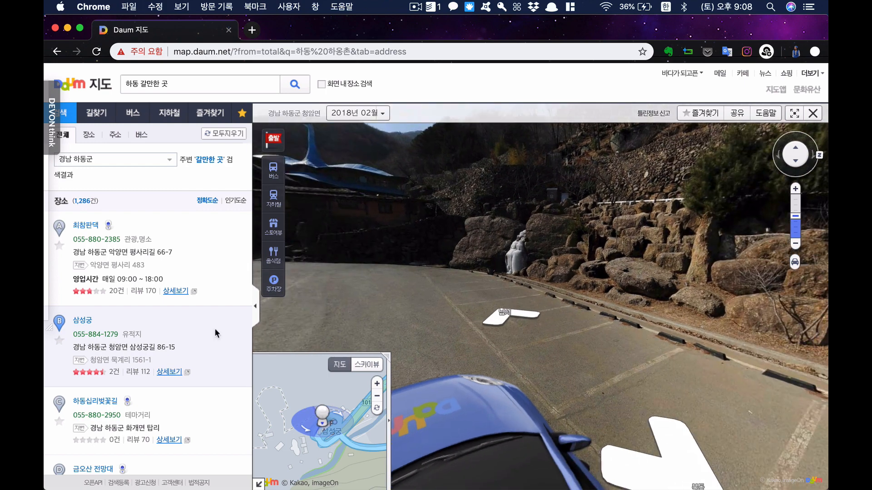
Step: Open the road view at 하동십리벚꽃길 from the results and look around the tree-lined 화개로
{"action": "left_click", "coordinate": [90, 403]}
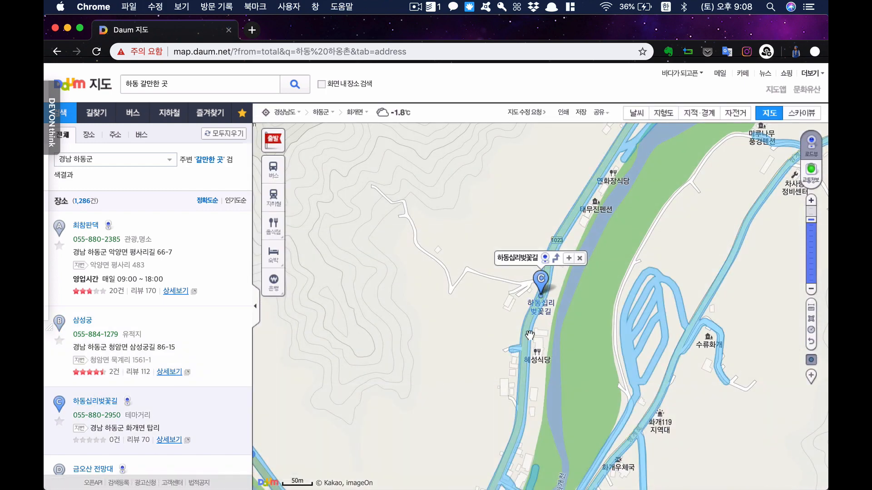
{"action": "left_click", "coordinate": [534, 304]}
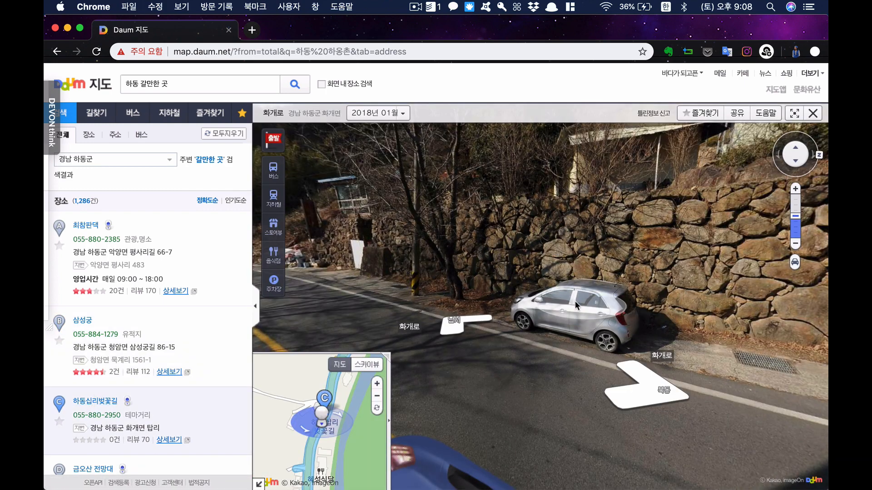
{"action": "left_click_drag", "start_coordinate": [471, 277], "coordinate": [685, 360]}
{"action": "left_click_drag", "start_coordinate": [522, 327], "coordinate": [634, 354]}
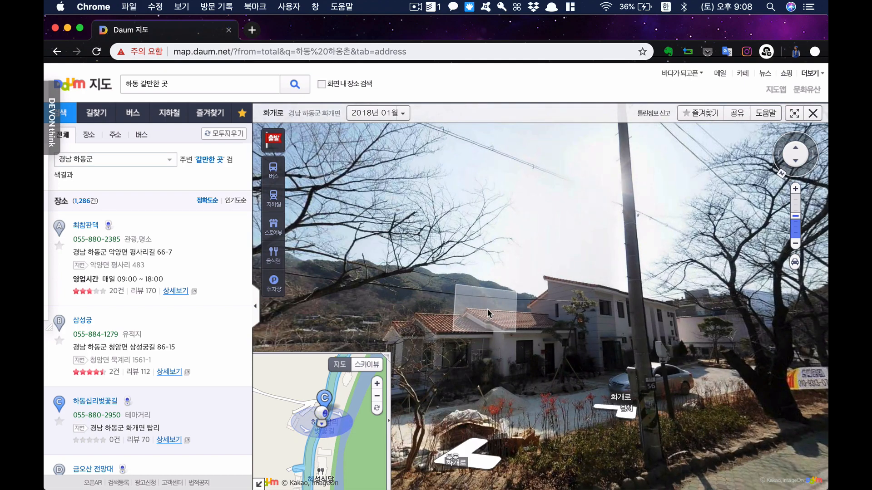
{"action": "left_click_drag", "start_coordinate": [488, 313], "coordinate": [709, 312]}
{"action": "left_click_drag", "start_coordinate": [458, 324], "coordinate": [678, 275]}
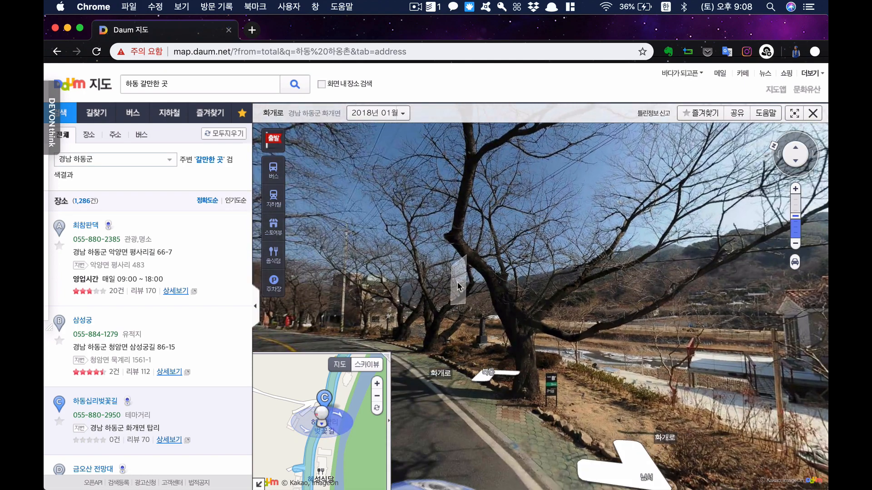
{"action": "left_click_drag", "start_coordinate": [460, 286], "coordinate": [761, 244]}
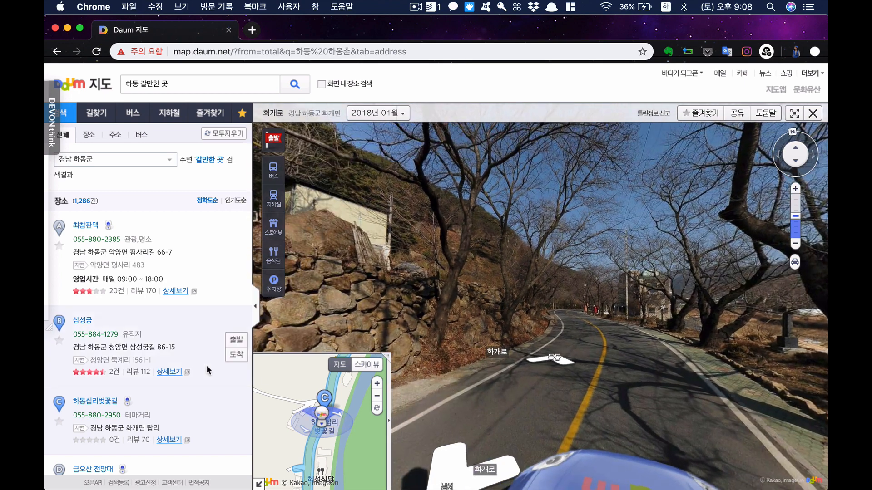
Step: Locate 금오산 전망대 in the results, open the road view at the nearby road end, and advance along the road
{"action": "scroll", "coordinate": [207, 366], "scroll_direction": "down", "scroll_amount": 3}
{"action": "left_click", "coordinate": [89, 335]}
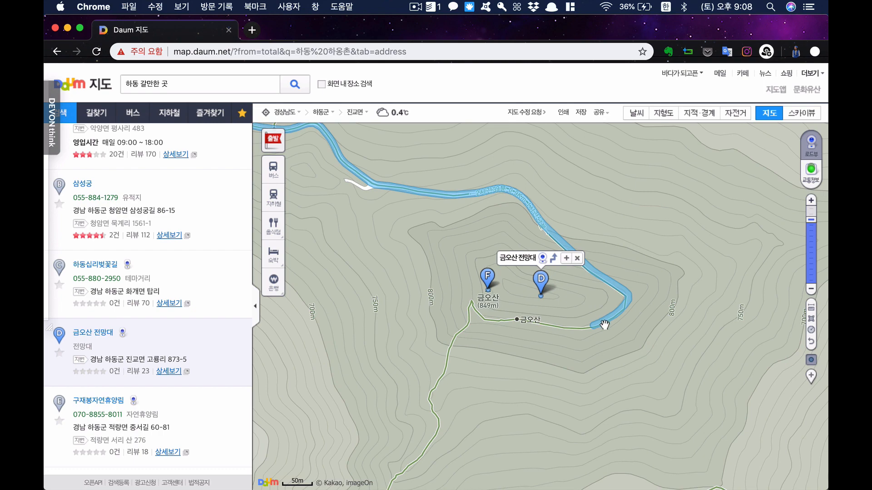
{"action": "left_click", "coordinate": [604, 325]}
{"action": "left_click_drag", "start_coordinate": [418, 260], "coordinate": [333, 260]}
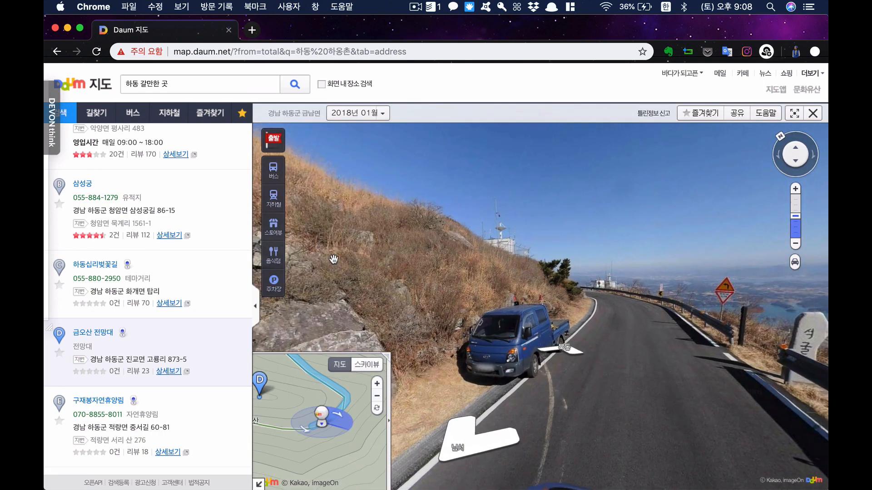
{"action": "left_click", "coordinate": [631, 309]}
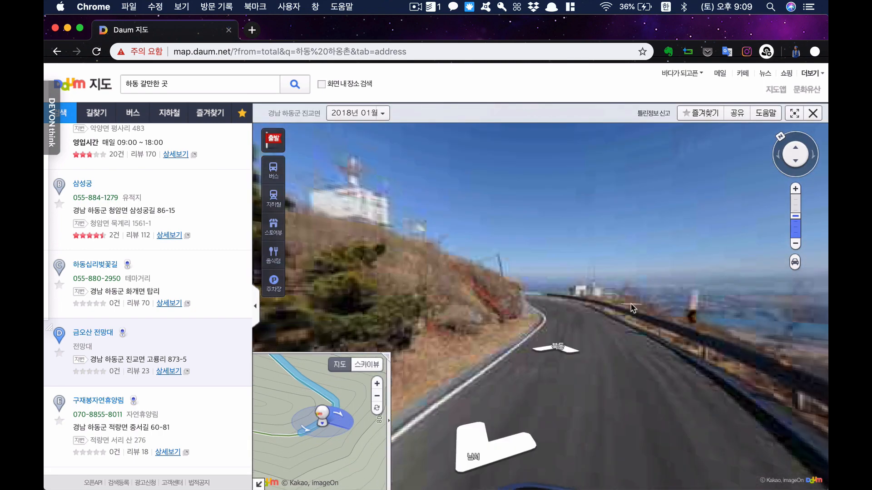
Step: Examine the sea view from 금오산길, and zoom out the inset map to inspect the coast and islands to the south
{"action": "left_click_drag", "start_coordinate": [643, 267], "coordinate": [441, 242]}
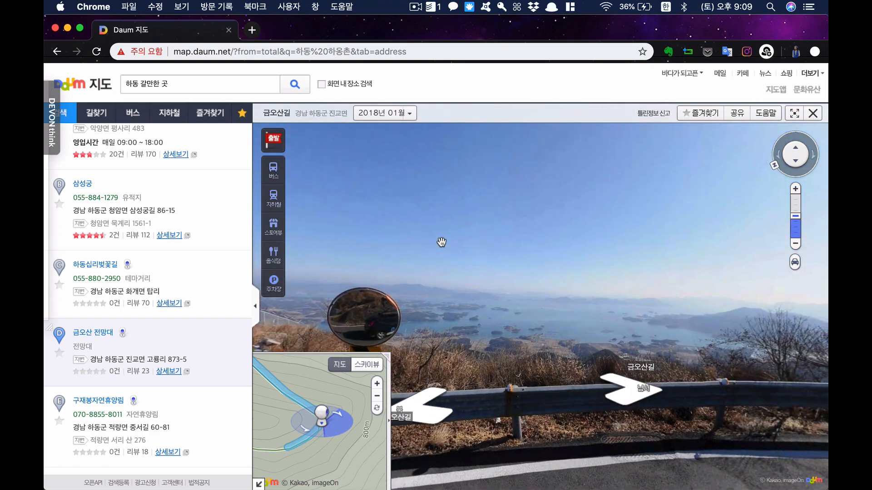
{"action": "left_click_drag", "start_coordinate": [578, 280], "coordinate": [447, 205]}
{"action": "left_click_drag", "start_coordinate": [565, 246], "coordinate": [615, 297]}
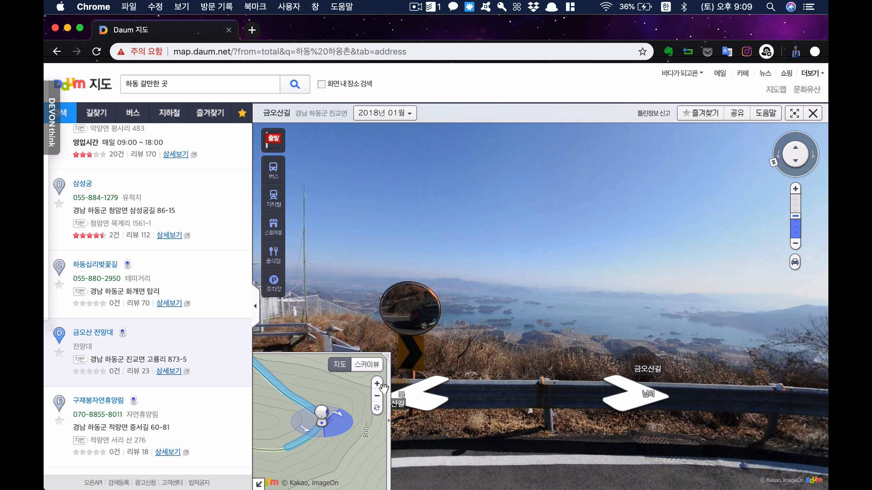
{"action": "left_click", "coordinate": [376, 396]}
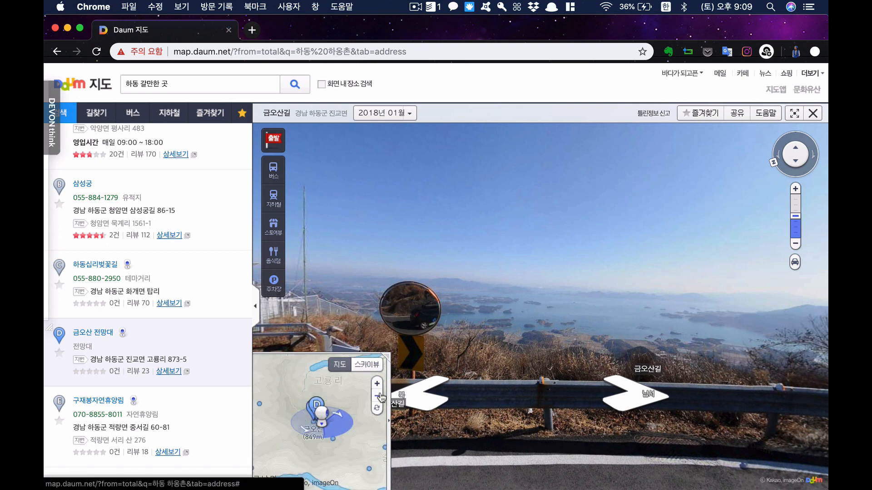
{"action": "left_click_drag", "start_coordinate": [340, 472], "coordinate": [340, 398]}
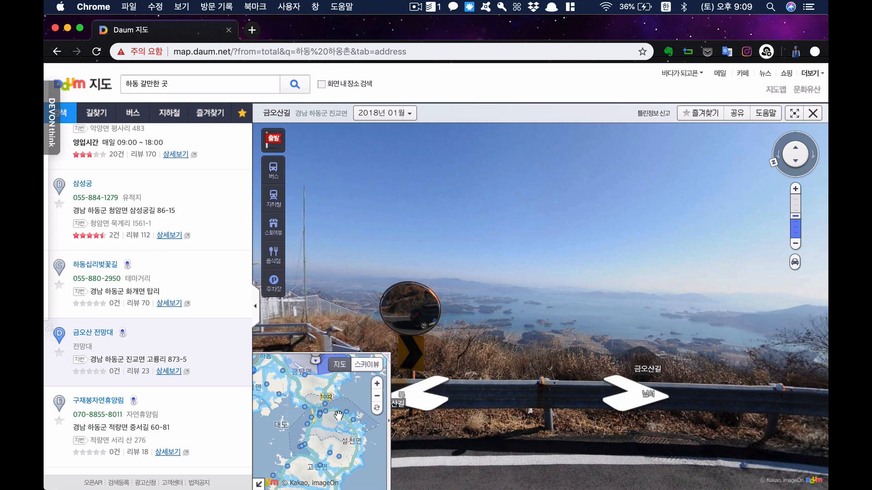
Step: Open the road view at 구재봉자연휴양림 from the results and look around the forest road
{"action": "left_click", "coordinate": [91, 401]}
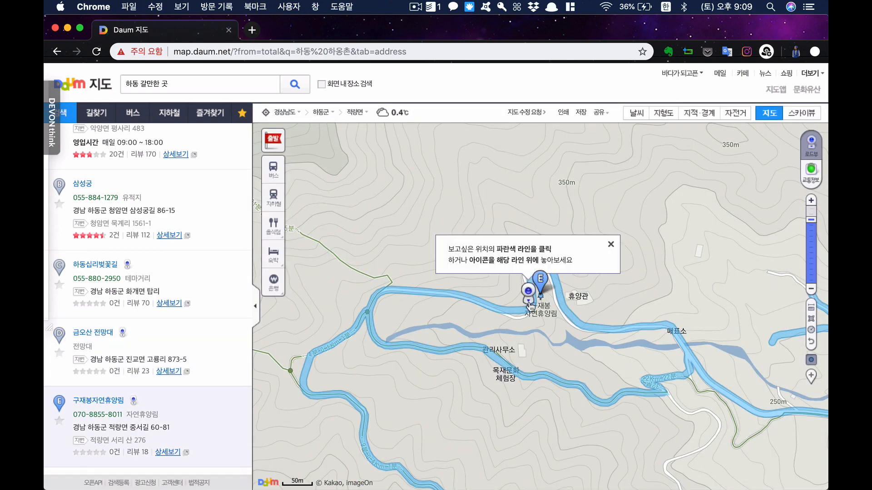
{"action": "left_click", "coordinate": [528, 309]}
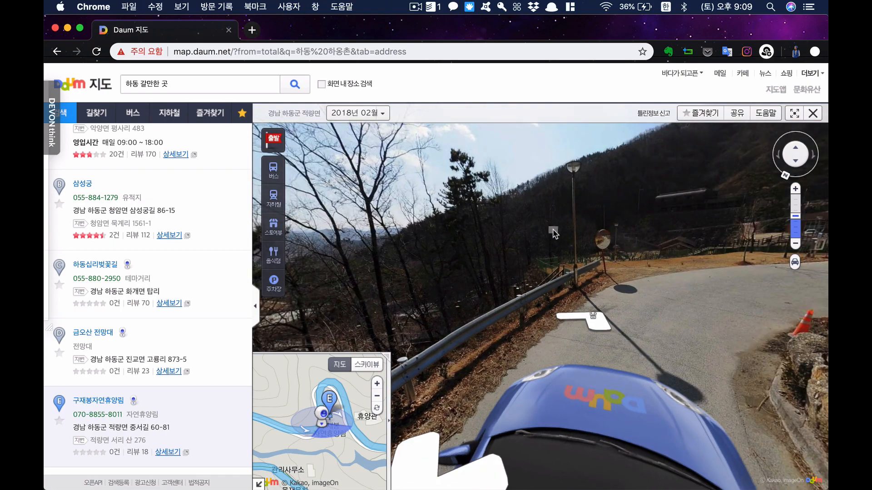
{"action": "left_click_drag", "start_coordinate": [330, 238], "coordinate": [338, 314]}
{"action": "left_click_drag", "start_coordinate": [487, 267], "coordinate": [332, 201]}
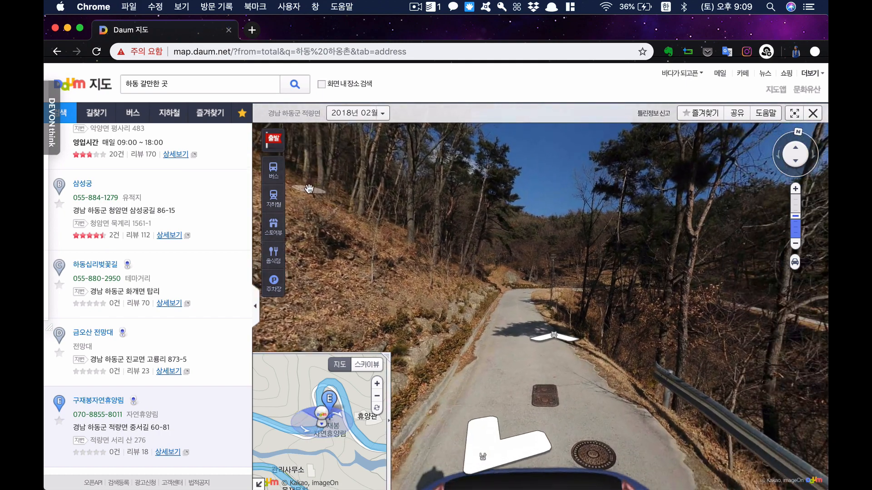
Step: Locate 금오산 in the results, open the road view near its summit, and look along the mountain road
{"action": "scroll", "coordinate": [91, 344], "scroll_direction": "down", "scroll_amount": 3}
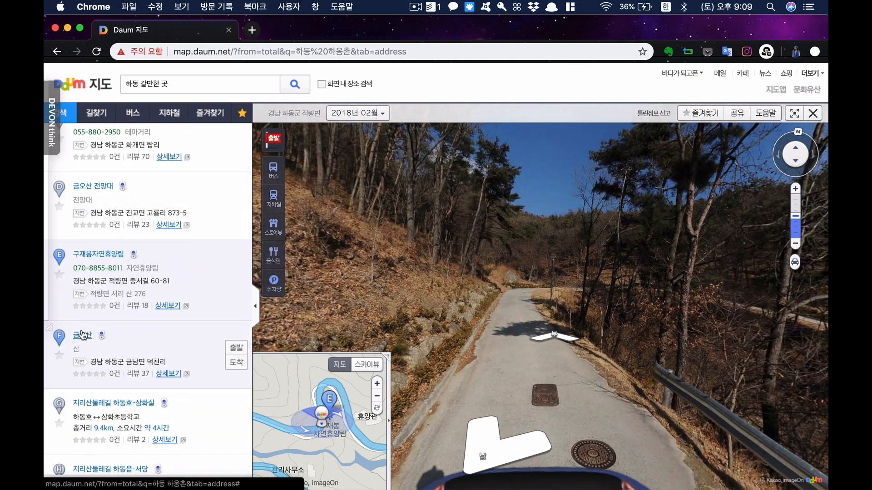
{"action": "left_click", "coordinate": [82, 336]}
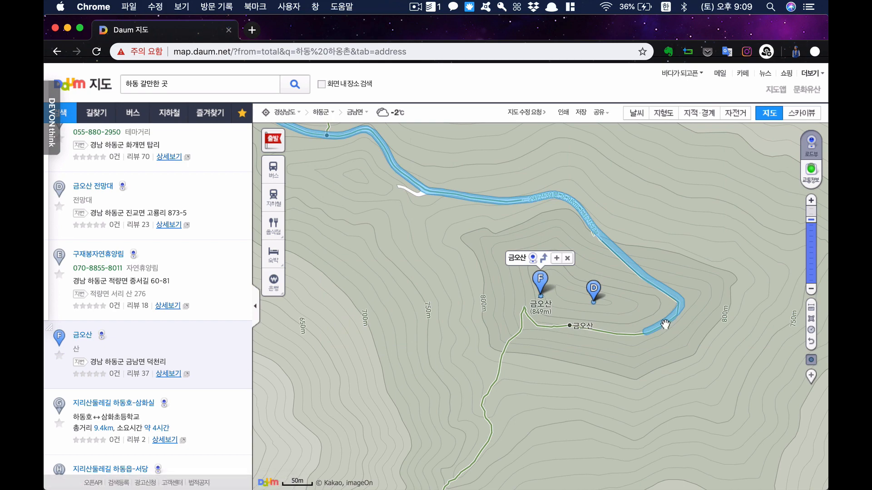
{"action": "left_click", "coordinate": [665, 324]}
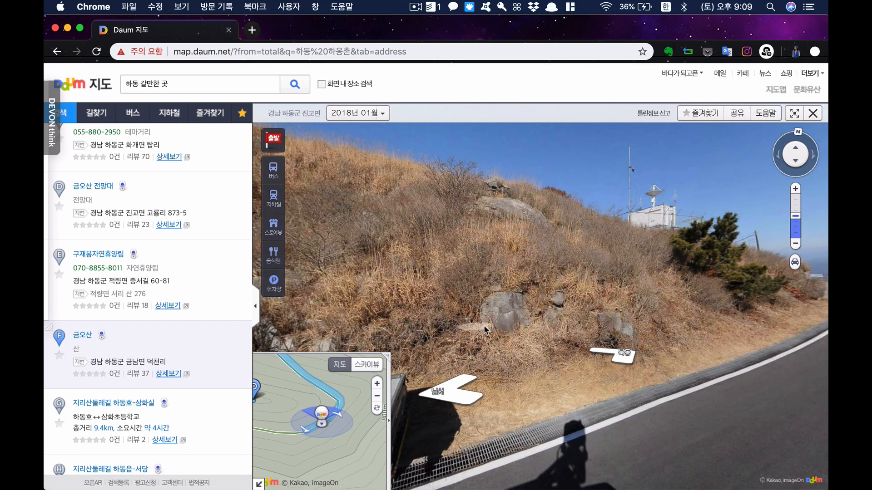
{"action": "left_click_drag", "start_coordinate": [559, 326], "coordinate": [336, 273]}
Step: Show the 지리산둘레길 하동호-삼화실 trail on the map, view its place details, and open its road view
{"action": "scroll", "coordinate": [101, 400], "scroll_direction": "down", "scroll_amount": 2}
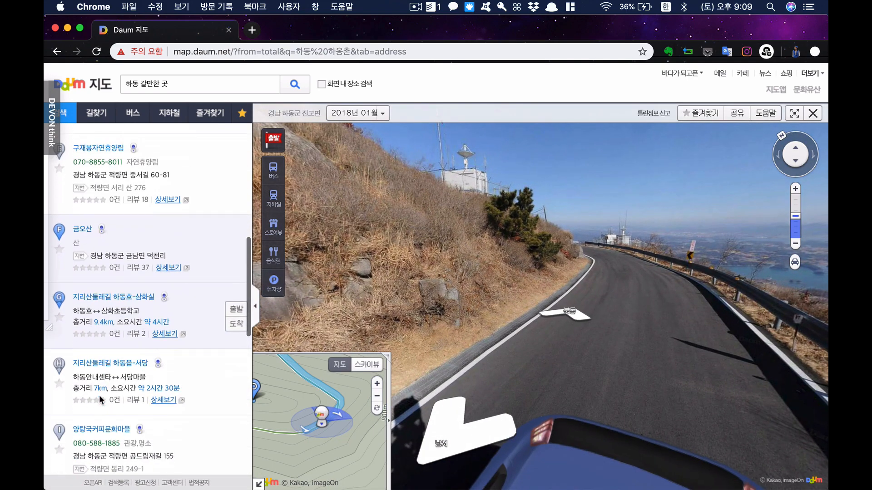
{"action": "scroll", "coordinate": [100, 398], "scroll_direction": "down", "scroll_amount": 1}
{"action": "left_click", "coordinate": [125, 282]}
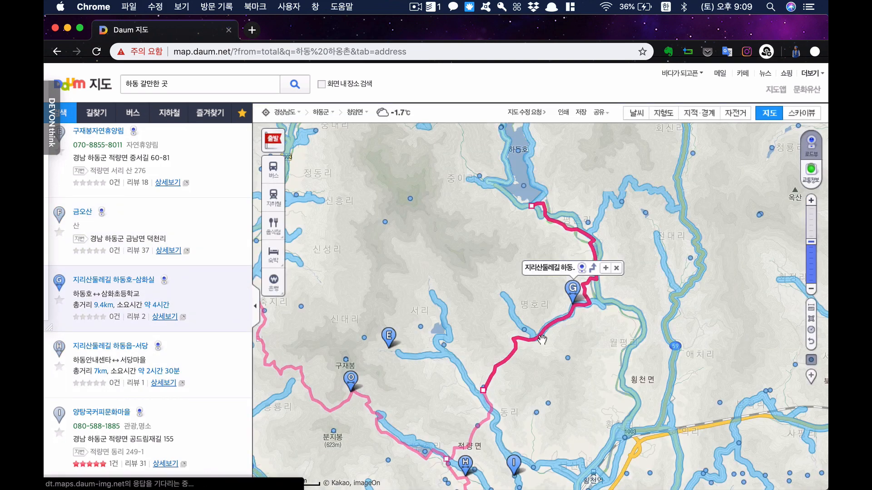
{"action": "left_click", "coordinate": [579, 307]}
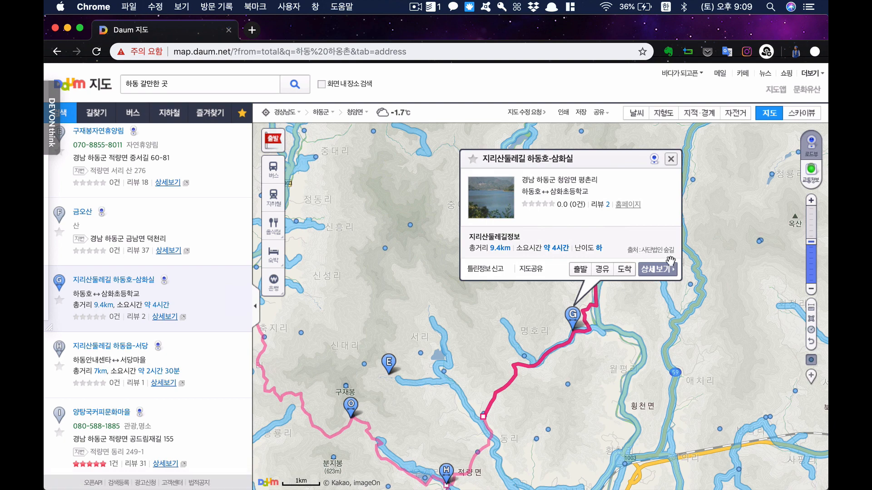
{"action": "left_click", "coordinate": [653, 161]}
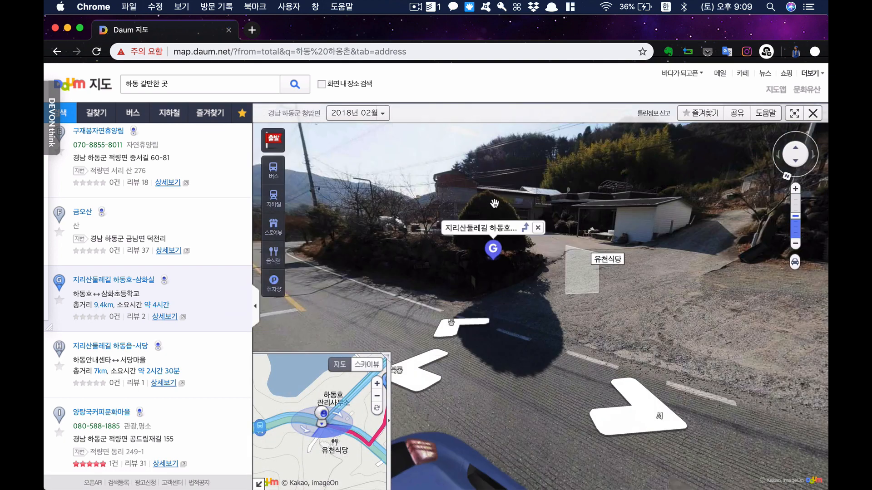
Step: Look around the road view at the 하동호 end of the 지리산둘레길 하동호-삼화실 trail
{"action": "left_click_drag", "start_coordinate": [495, 204], "coordinate": [431, 204]}
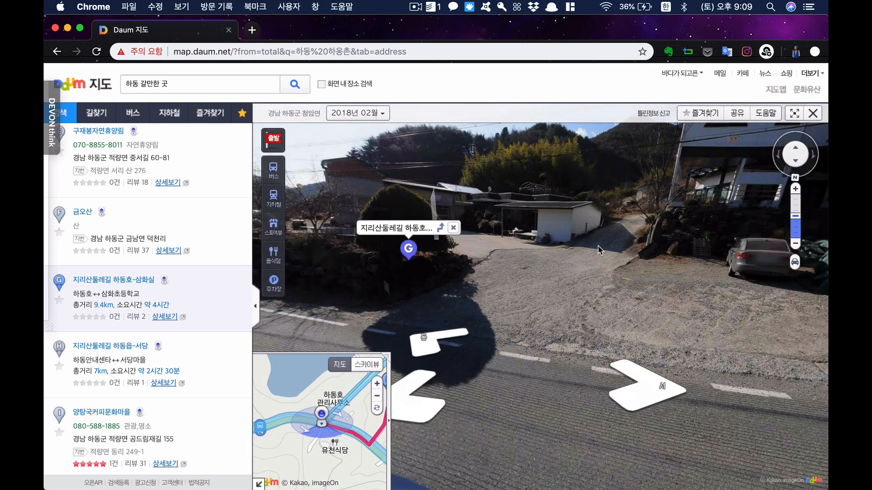
{"action": "left_click_drag", "start_coordinate": [651, 261], "coordinate": [456, 182]}
{"action": "left_click_drag", "start_coordinate": [557, 240], "coordinate": [346, 300]}
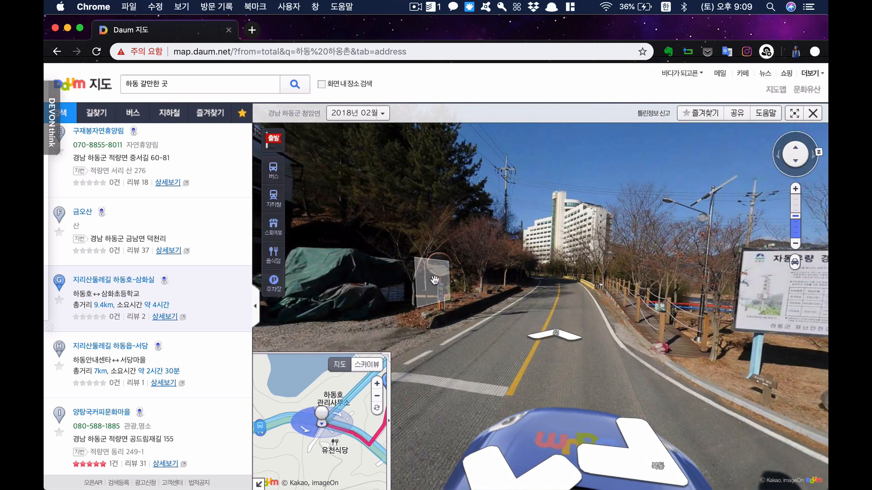
{"action": "left_click_drag", "start_coordinate": [435, 280], "coordinate": [482, 356]}
{"action": "mouse_move", "coordinate": [454, 330]}
{"action": "left_mouse_down"}
{"action": "mouse_move", "coordinate": [662, 325]}
{"action": "mouse_move", "coordinate": [613, 325]}
{"action": "mouse_move", "coordinate": [633, 323]}
{"action": "left_mouse_up"}
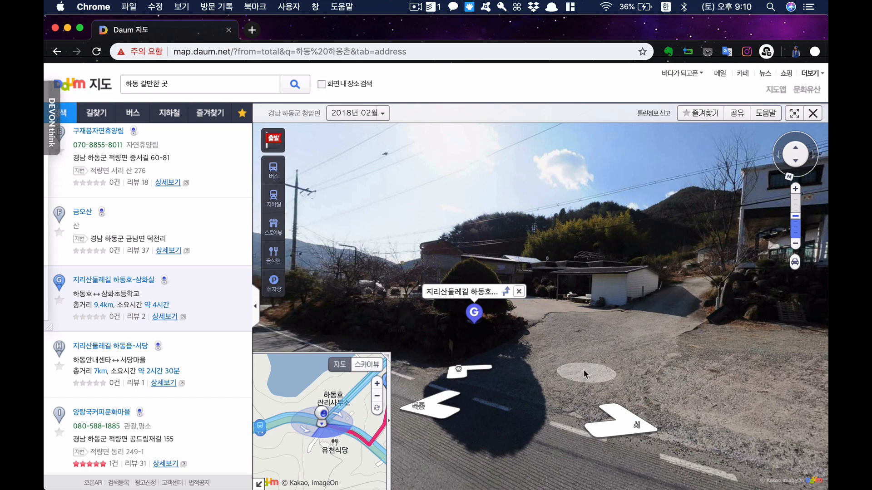
Step: Open the road view beside 양탕국커피문화마을 from the results and examine the road in both directions
{"action": "left_click", "coordinate": [102, 412]}
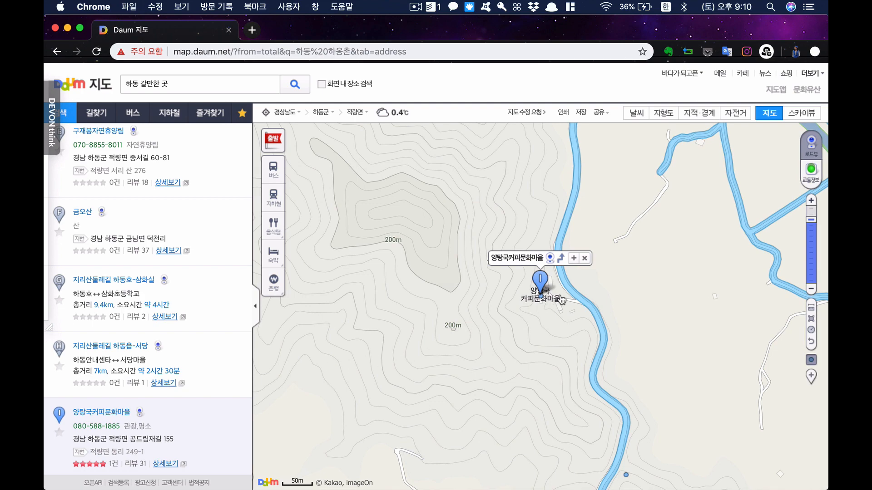
{"action": "left_click", "coordinate": [569, 289]}
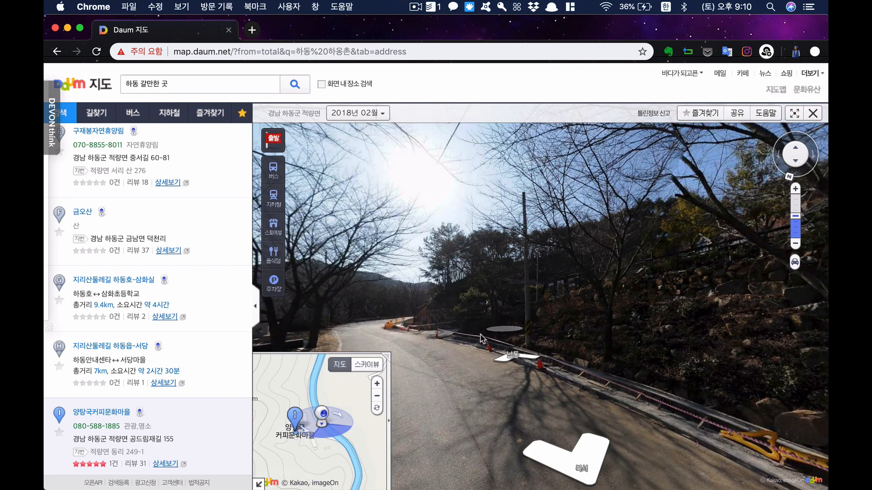
{"action": "left_click_drag", "start_coordinate": [546, 299], "coordinate": [611, 287]}
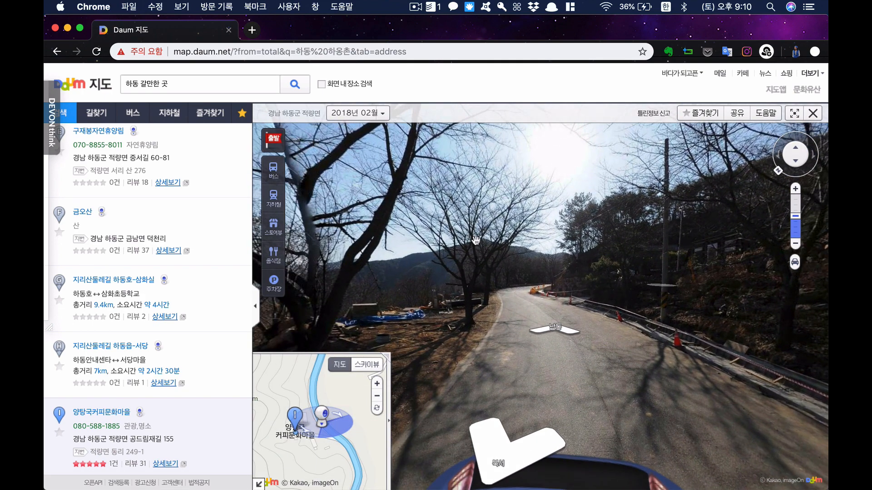
{"action": "left_click_drag", "start_coordinate": [476, 241], "coordinate": [375, 244]}
{"action": "left_click_drag", "start_coordinate": [577, 258], "coordinate": [338, 321]}
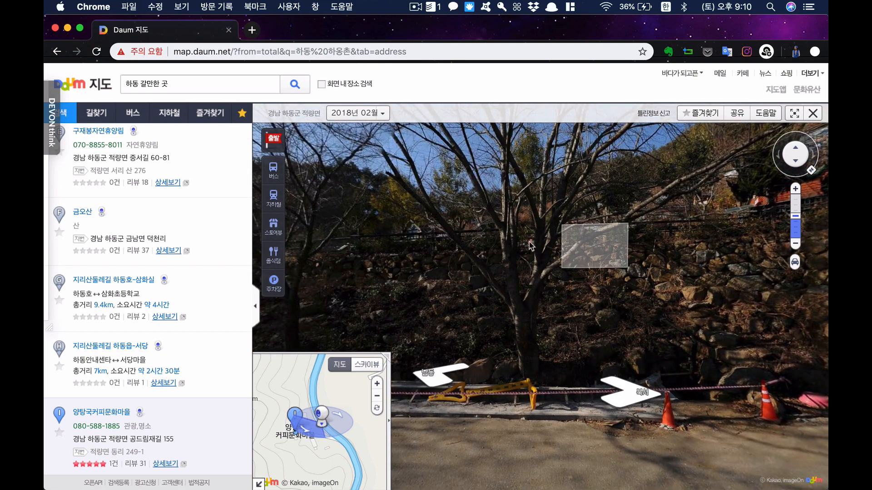
{"action": "left_click_drag", "start_coordinate": [530, 245], "coordinate": [357, 243]}
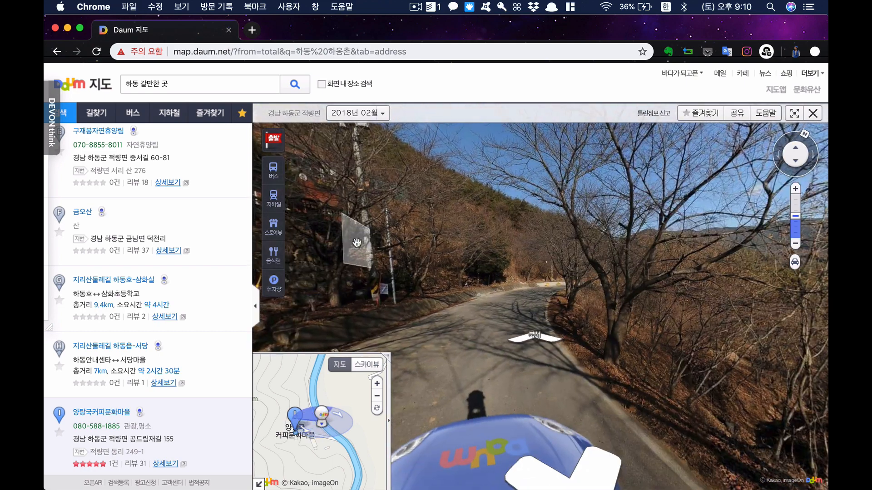
Step: Locate 옥종불소유황천 further down the results, open its road view, and examine the building and parking lot
{"action": "scroll", "coordinate": [132, 394], "scroll_direction": "down", "scroll_amount": 7}
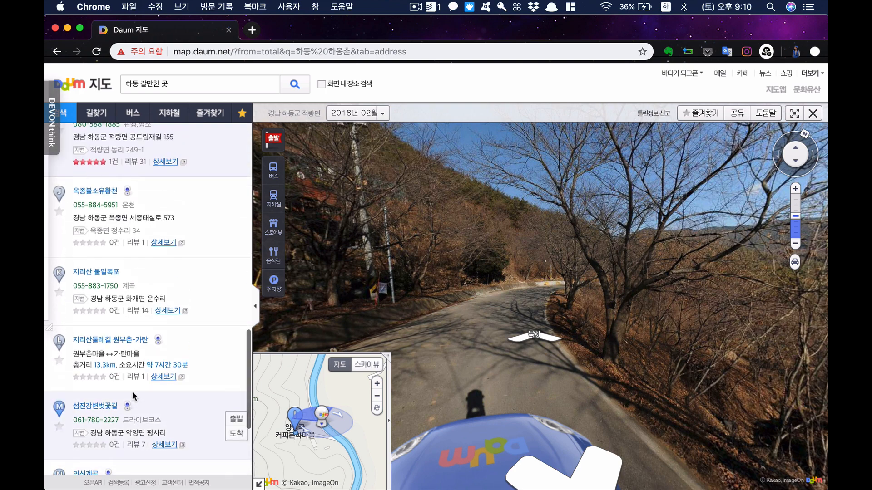
{"action": "left_click", "coordinate": [102, 196]}
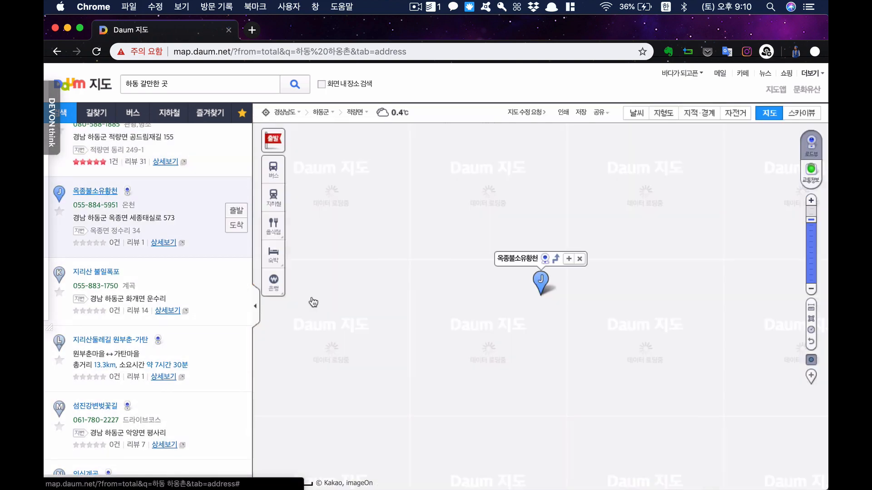
{"action": "left_click", "coordinate": [546, 259]}
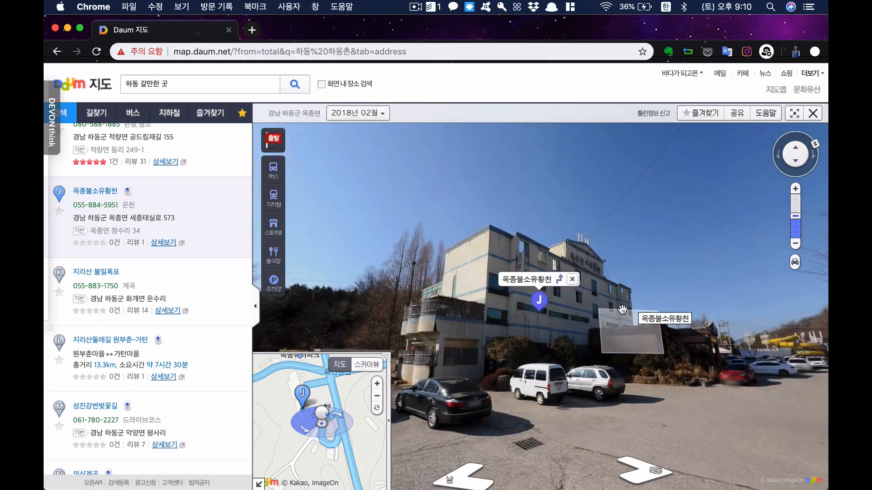
{"action": "left_click", "coordinate": [624, 361]}
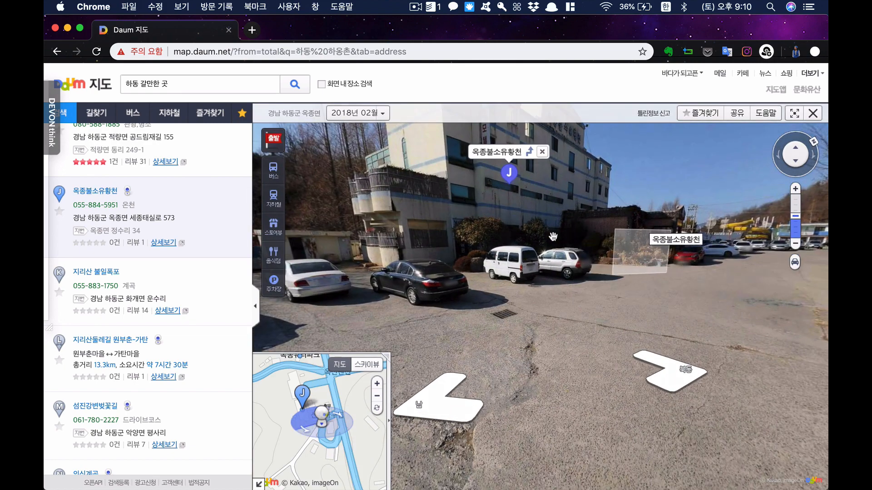
Step: Show 섬진강변벚꽃길 from the results on the map, open its road view, and look along the tree-lined road
{"action": "left_click", "coordinate": [563, 263]}
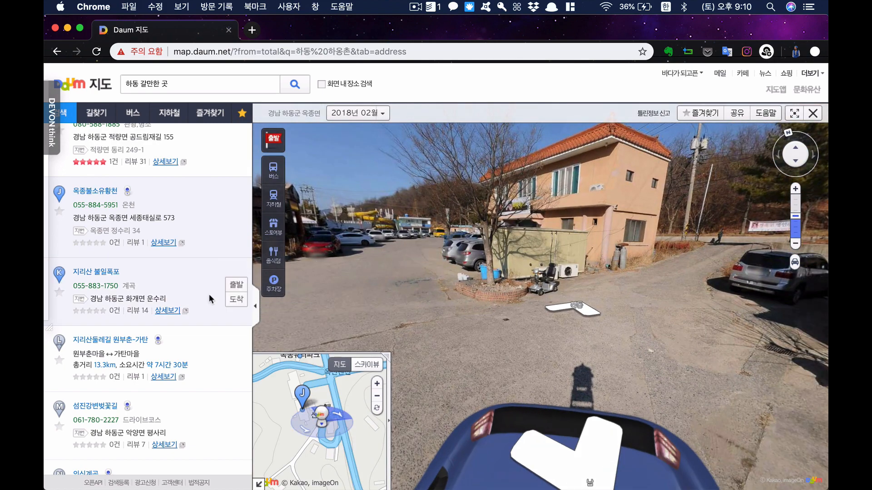
{"action": "scroll", "coordinate": [112, 346], "scroll_direction": "down", "scroll_amount": 3}
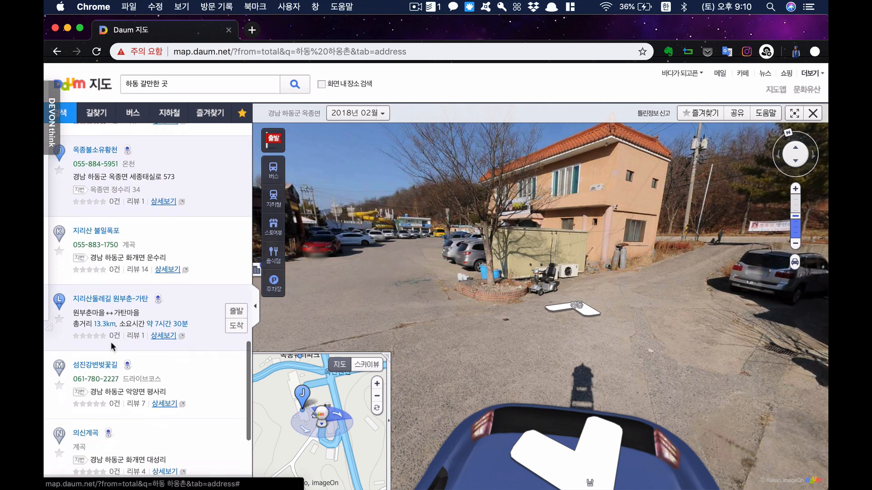
{"action": "left_click", "coordinate": [101, 293]}
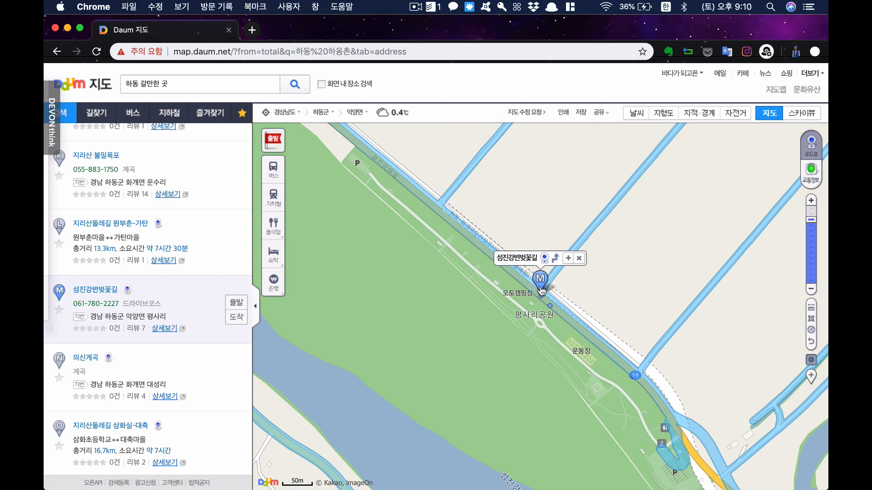
{"action": "left_click", "coordinate": [544, 258]}
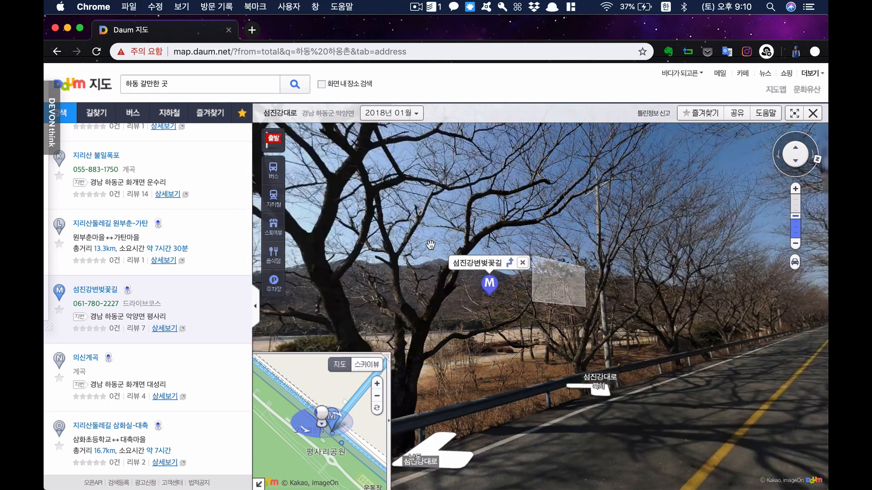
{"action": "left_click_drag", "start_coordinate": [558, 282], "coordinate": [429, 243]}
{"action": "left_click_drag", "start_coordinate": [616, 244], "coordinate": [485, 190]}
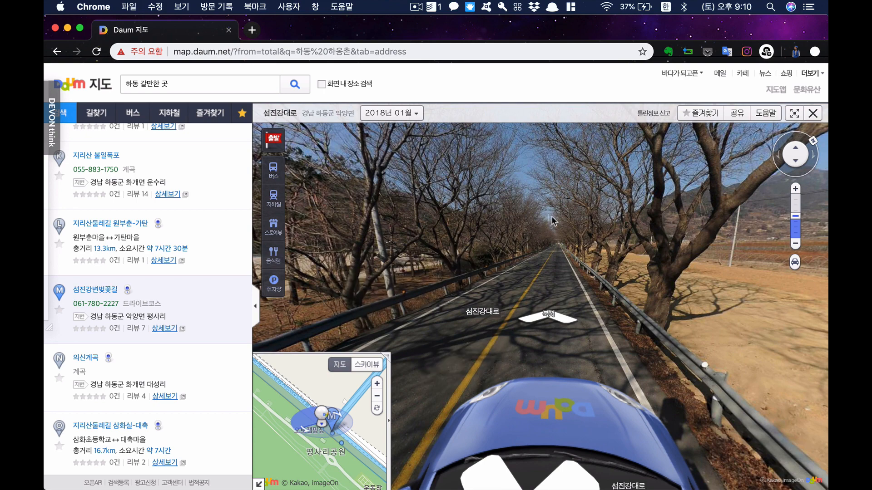
Step: Show 의신계곡 on the map, open its road view, and look at the valley beside the road
{"action": "left_click", "coordinate": [80, 362]}
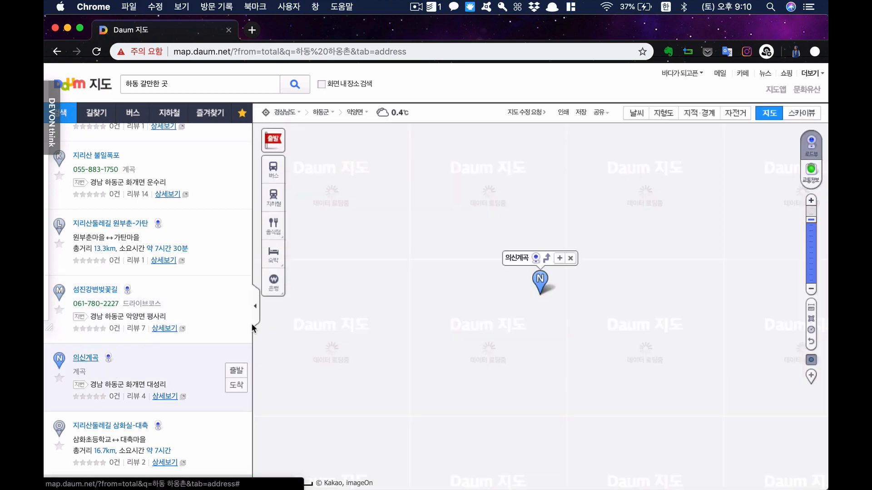
{"action": "left_click", "coordinate": [536, 298]}
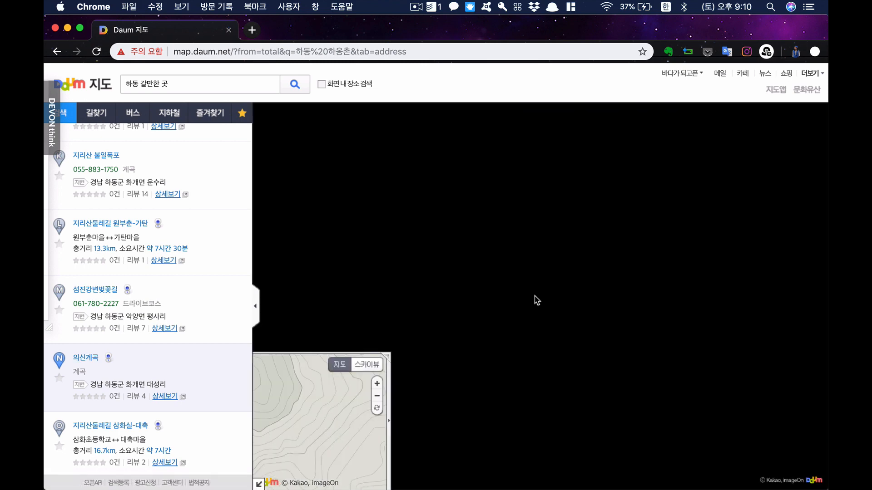
{"action": "left_click_drag", "start_coordinate": [475, 257], "coordinate": [411, 255]}
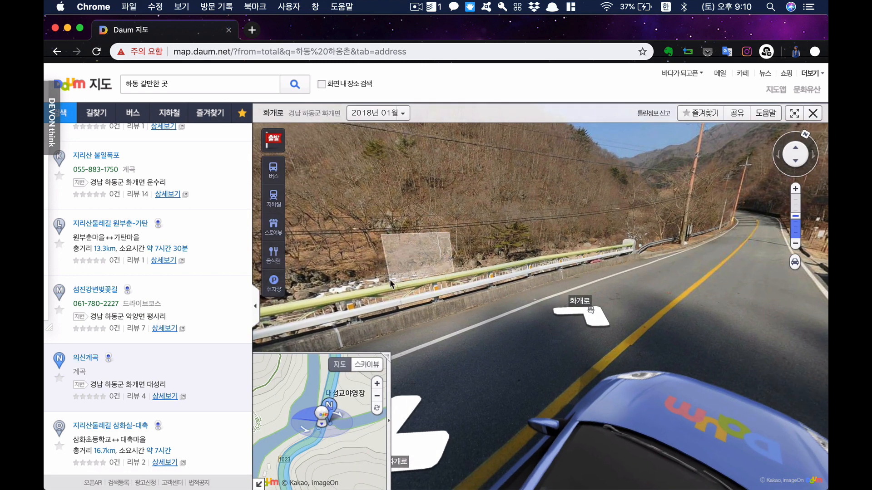
Step: Show the 지리산둘레길 삼화실-대축 trail on the map, open its road view, and look around the trail entrance
{"action": "left_click", "coordinate": [100, 427]}
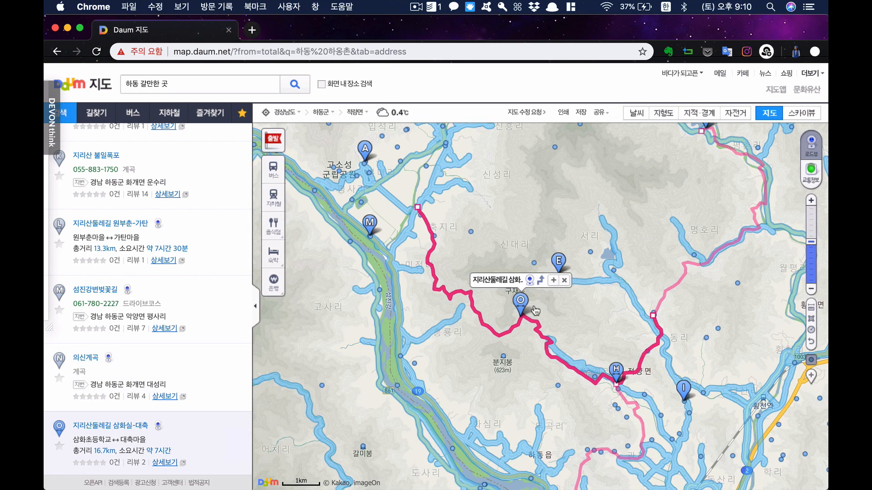
{"action": "left_click", "coordinate": [530, 280]}
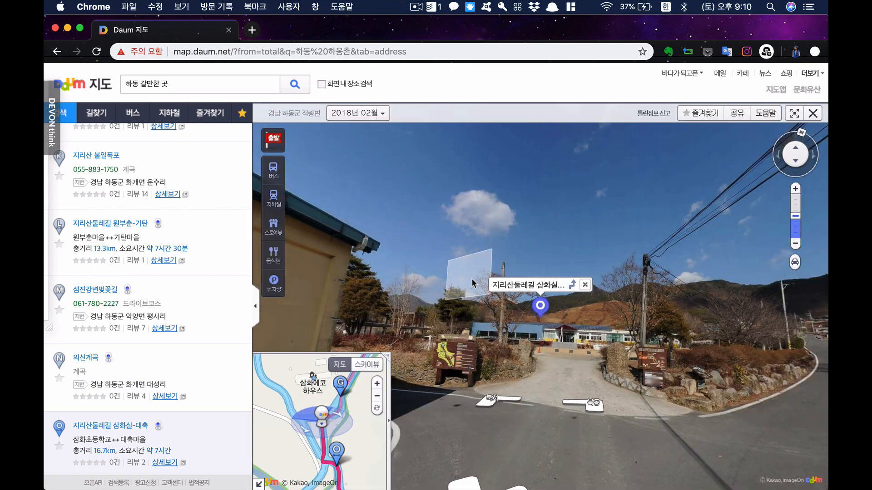
{"action": "left_click", "coordinate": [479, 332]}
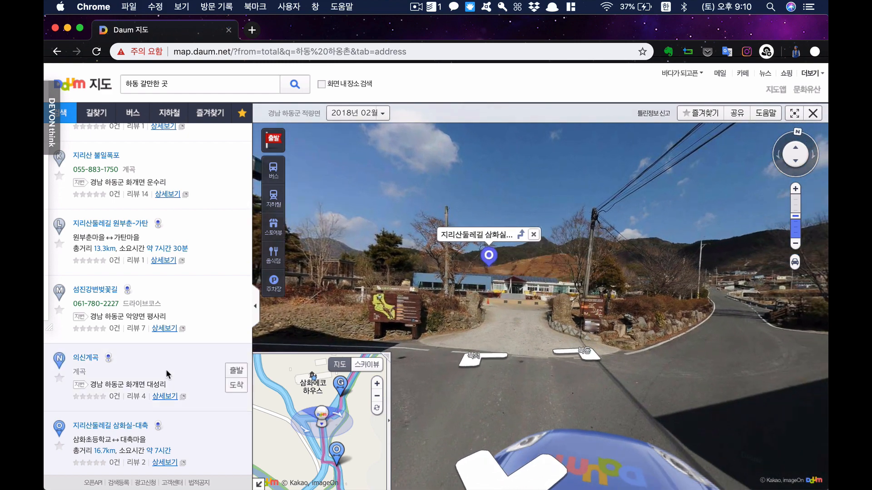
Step: Load more places from the end of the 하동 갈만한 곳 results list
{"action": "scroll", "coordinate": [166, 375], "scroll_direction": "down", "scroll_amount": 1}
{"action": "scroll", "coordinate": [166, 371], "scroll_direction": "up", "scroll_amount": 2}
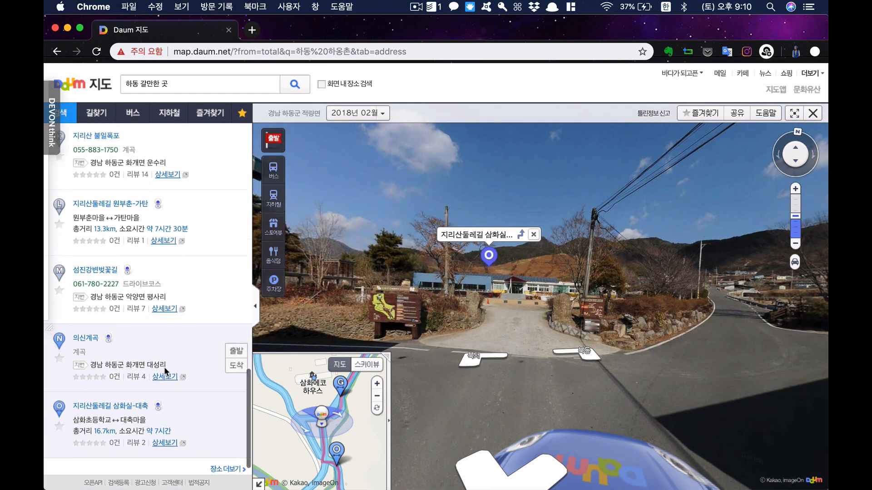
{"action": "scroll", "coordinate": [182, 409], "scroll_direction": "down", "scroll_amount": 2}
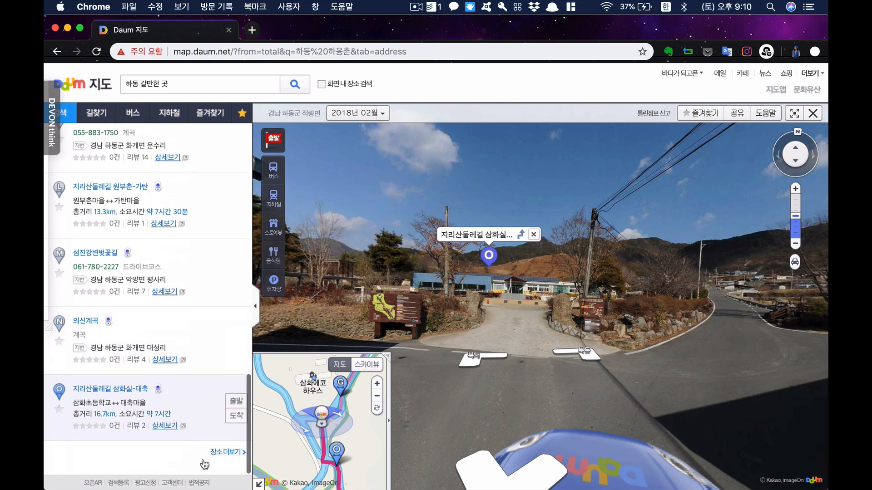
{"action": "left_click", "coordinate": [232, 449]}
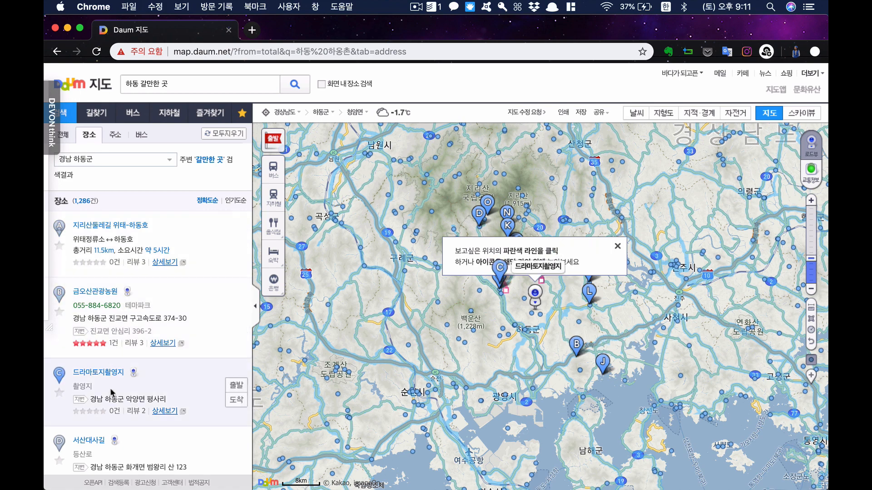
Step: Show 금오산관광농원 on the map, open its road view, and look all around the surrounding road
{"action": "left_click", "coordinate": [100, 296]}
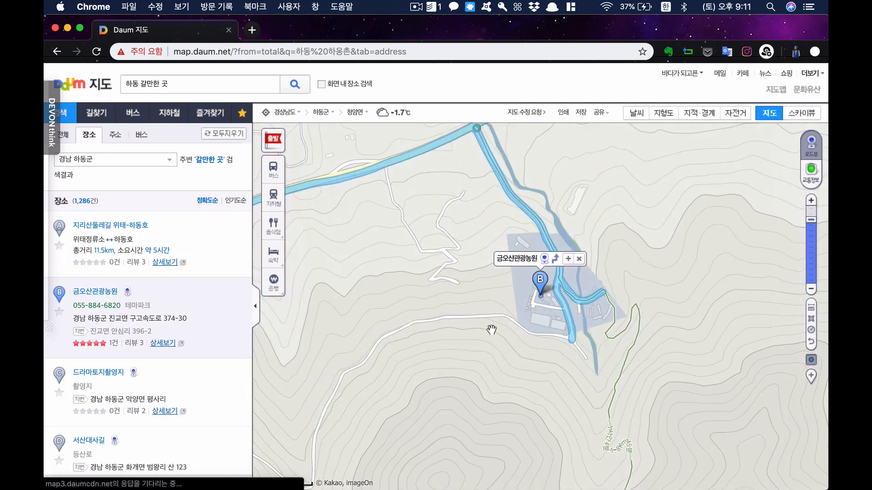
{"action": "left_click", "coordinate": [544, 261]}
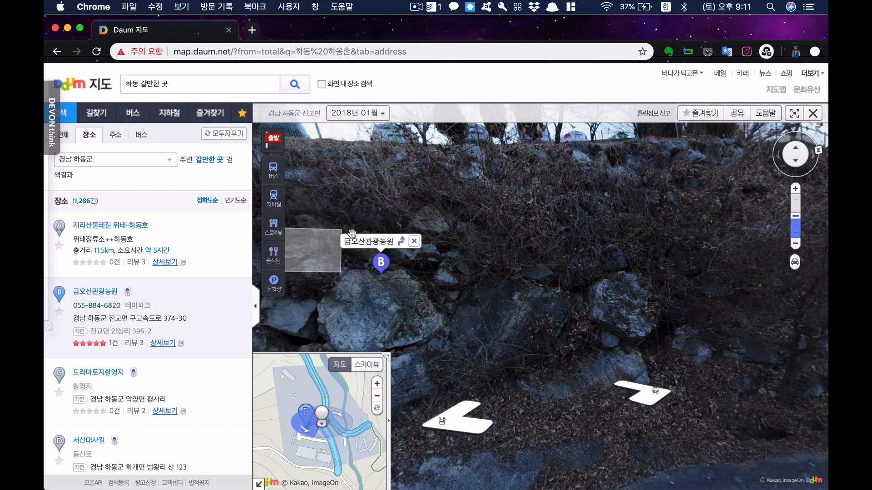
{"action": "left_click_drag", "start_coordinate": [493, 193], "coordinate": [313, 194]}
{"action": "left_click_drag", "start_coordinate": [533, 238], "coordinate": [405, 181]}
{"action": "left_click_drag", "start_coordinate": [630, 260], "coordinate": [494, 193]}
{"action": "left_click_drag", "start_coordinate": [655, 234], "coordinate": [422, 168]}
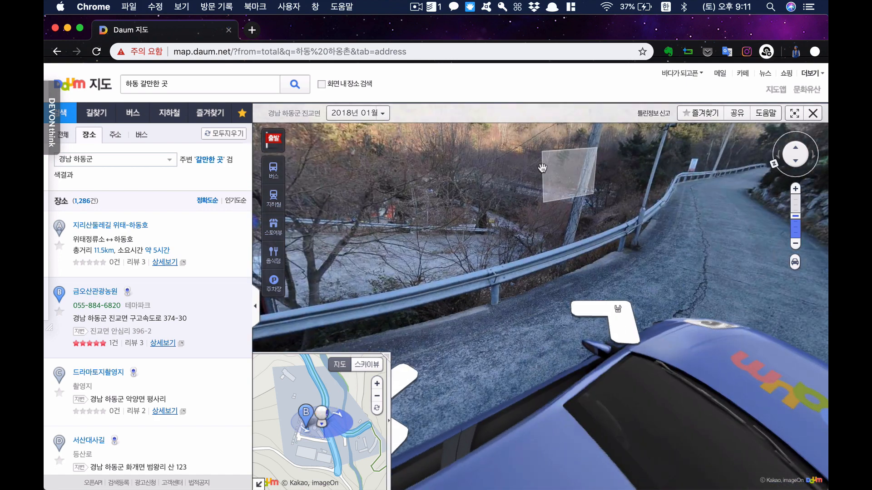
{"action": "left_click_drag", "start_coordinate": [545, 177], "coordinate": [374, 150]}
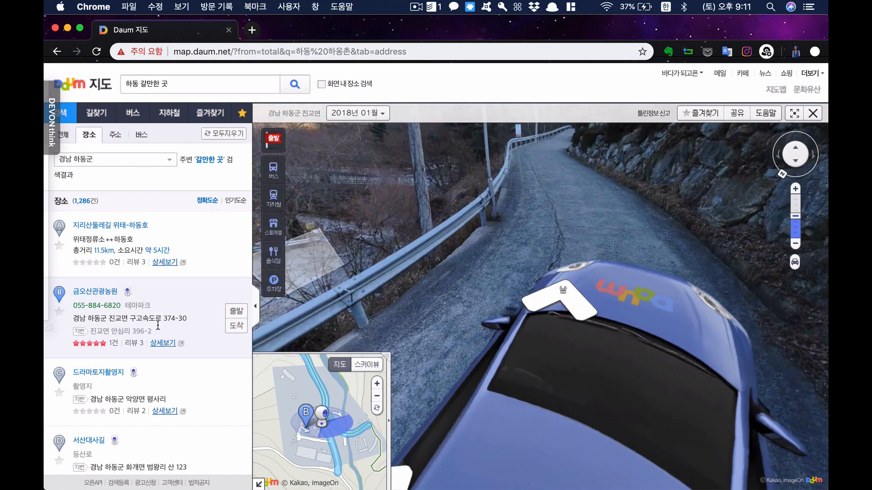
Step: Show 드라마토지촬영지 on the map, open its road view, and examine the thatched set buildings and street around it
{"action": "left_click", "coordinate": [98, 373]}
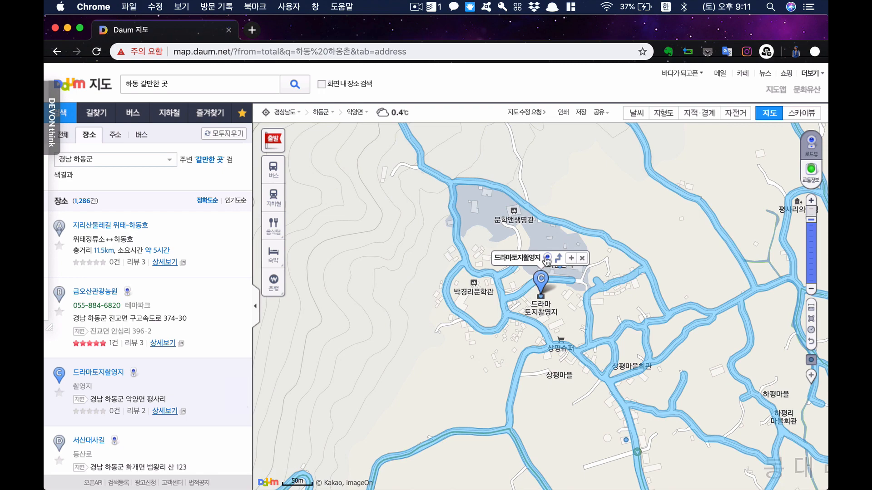
{"action": "left_click", "coordinate": [547, 258]}
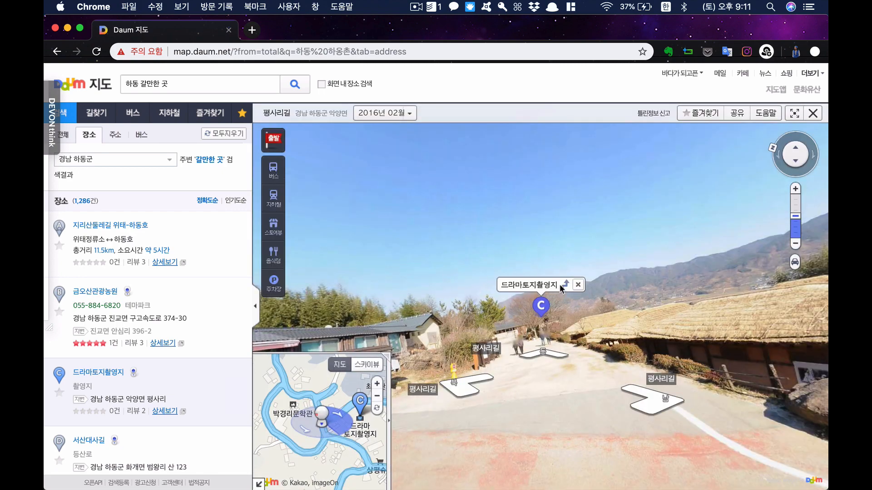
{"action": "left_click", "coordinate": [563, 354]}
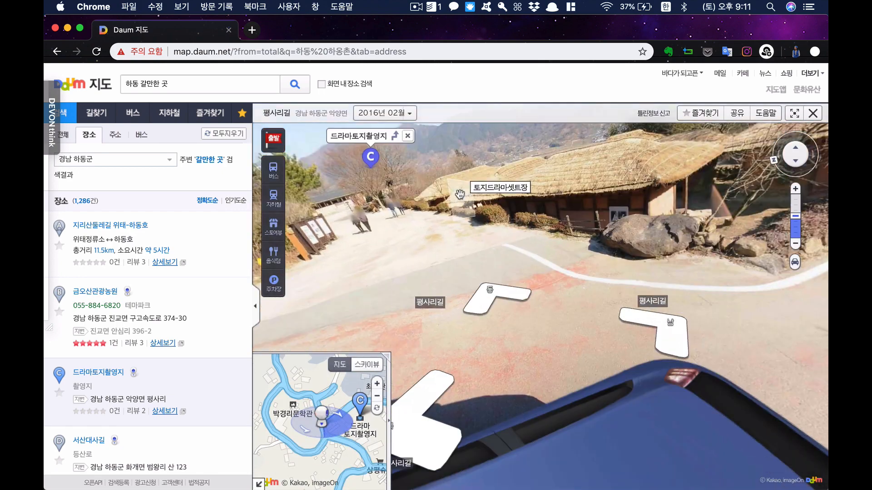
{"action": "left_click", "coordinate": [580, 205]}
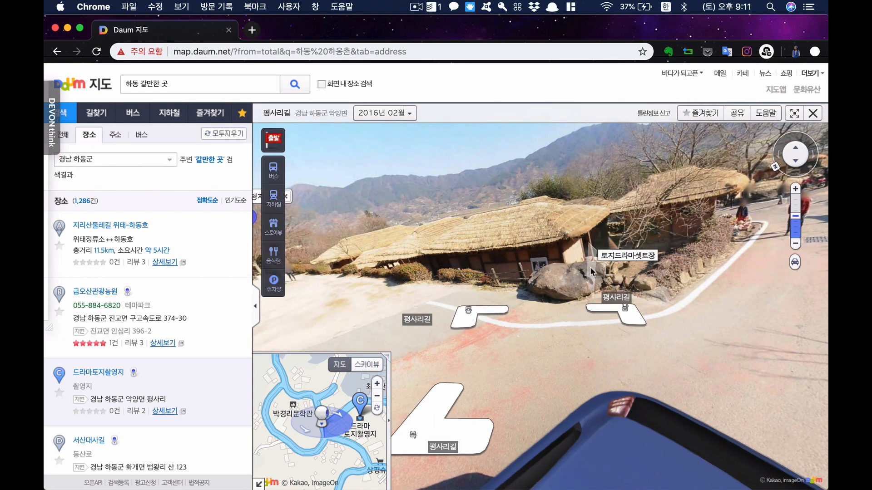
{"action": "left_click_drag", "start_coordinate": [587, 271], "coordinate": [415, 286]}
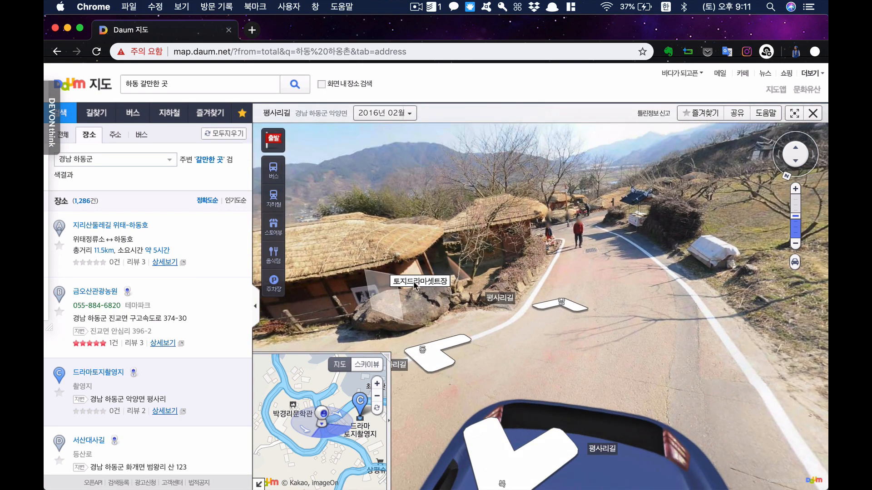
{"action": "left_click_drag", "start_coordinate": [371, 267], "coordinate": [600, 296]}
{"action": "mouse_move", "coordinate": [481, 309]}
{"action": "left_mouse_down"}
{"action": "mouse_move", "coordinate": [520, 356]}
{"action": "mouse_move", "coordinate": [658, 322]}
{"action": "left_mouse_up"}
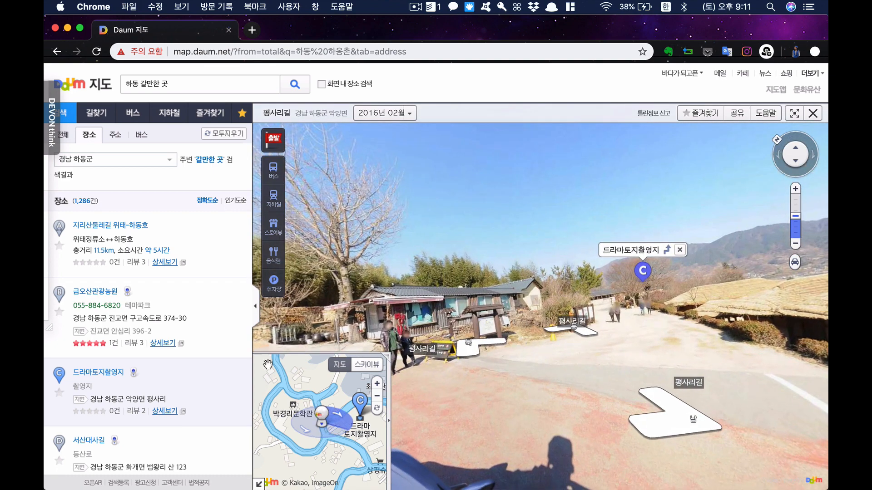
Step: Open the road views of 서산대사길 and 옥종워터파크 from the results and look around each place
{"action": "scroll", "coordinate": [209, 378], "scroll_direction": "down", "scroll_amount": 4}
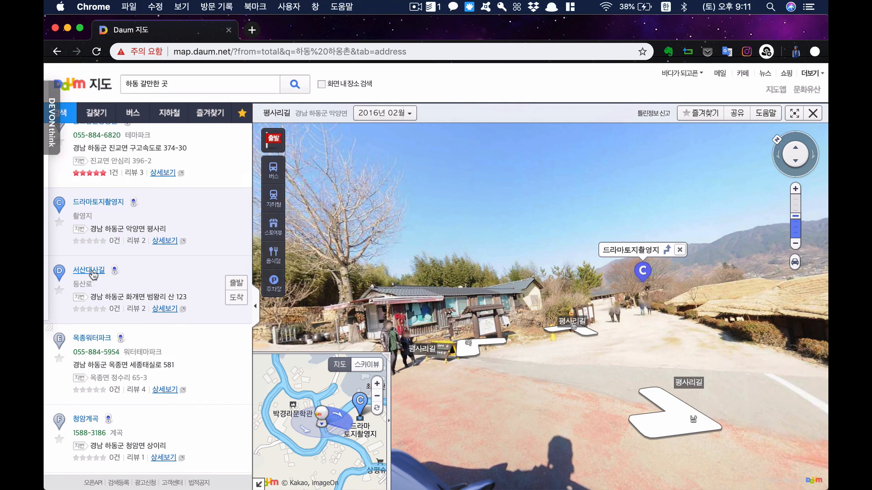
{"action": "left_click", "coordinate": [115, 271]}
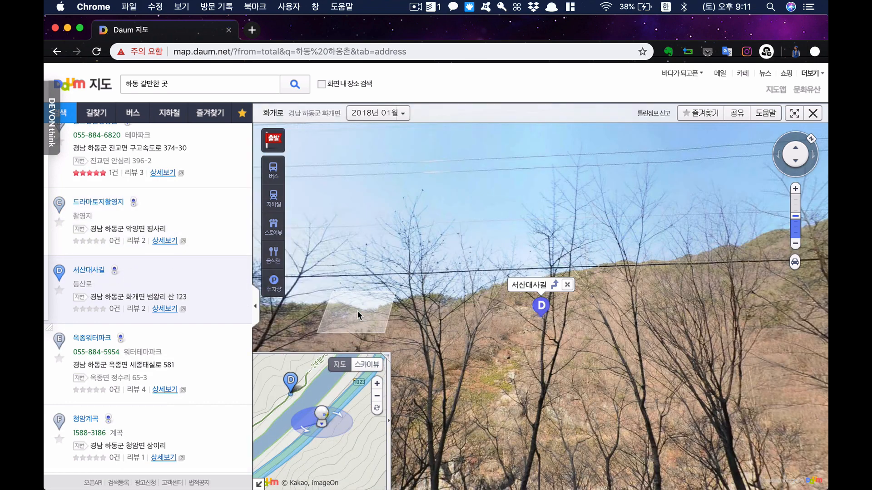
{"action": "left_click_drag", "start_coordinate": [505, 300], "coordinate": [396, 235]}
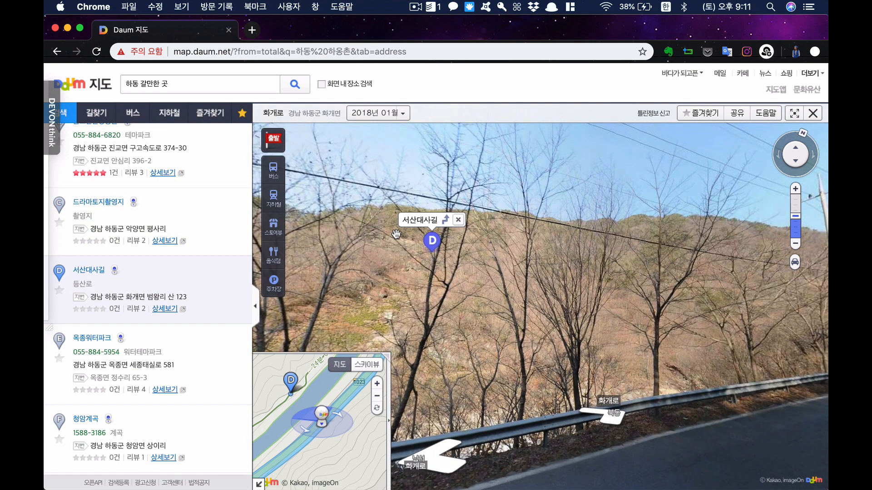
{"action": "left_click_drag", "start_coordinate": [435, 278], "coordinate": [487, 250]}
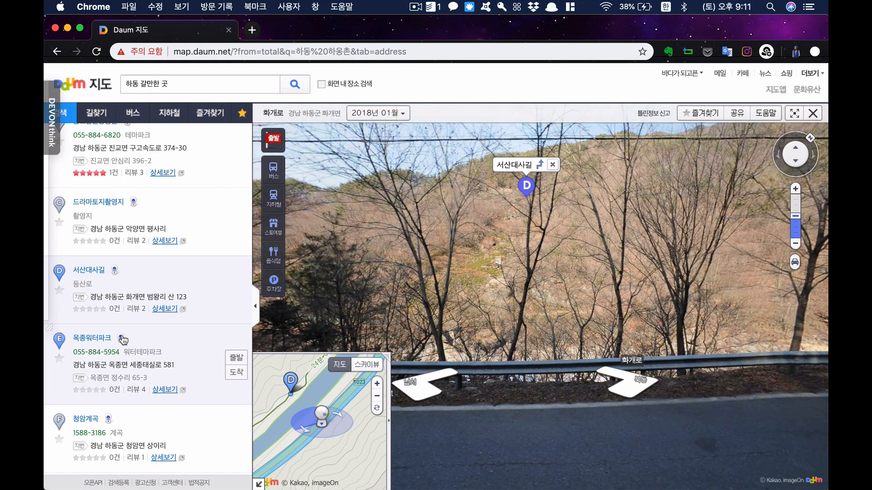
{"action": "left_click", "coordinate": [121, 338]}
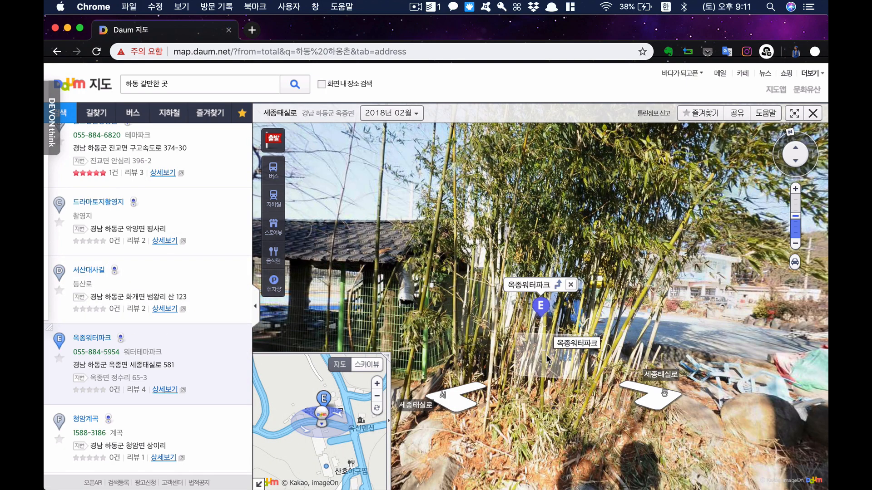
{"action": "mouse_move", "coordinate": [547, 358]}
{"action": "left_mouse_down"}
{"action": "mouse_move", "coordinate": [544, 264]}
{"action": "mouse_move", "coordinate": [531, 245]}
{"action": "mouse_move", "coordinate": [715, 173]}
{"action": "mouse_move", "coordinate": [817, 282]}
{"action": "left_mouse_up"}
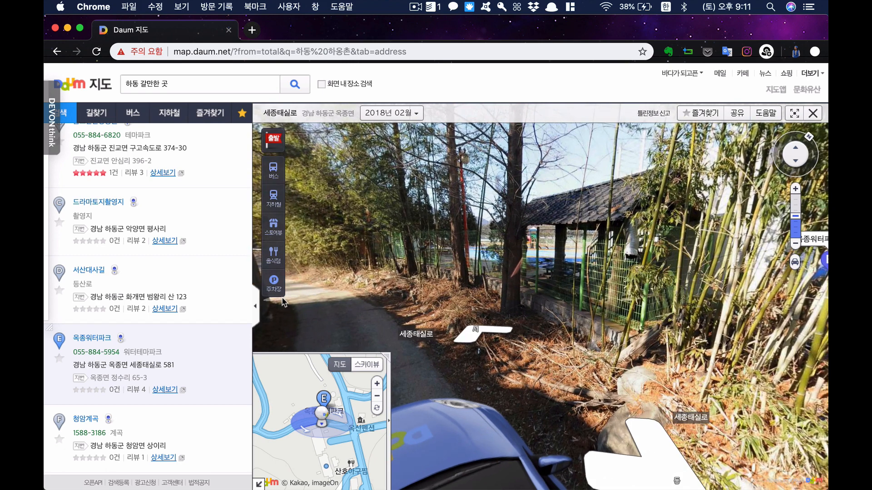
Step: Open the road view of 청암계곡 from the results and look from the valley round to the road
{"action": "left_click", "coordinate": [108, 419]}
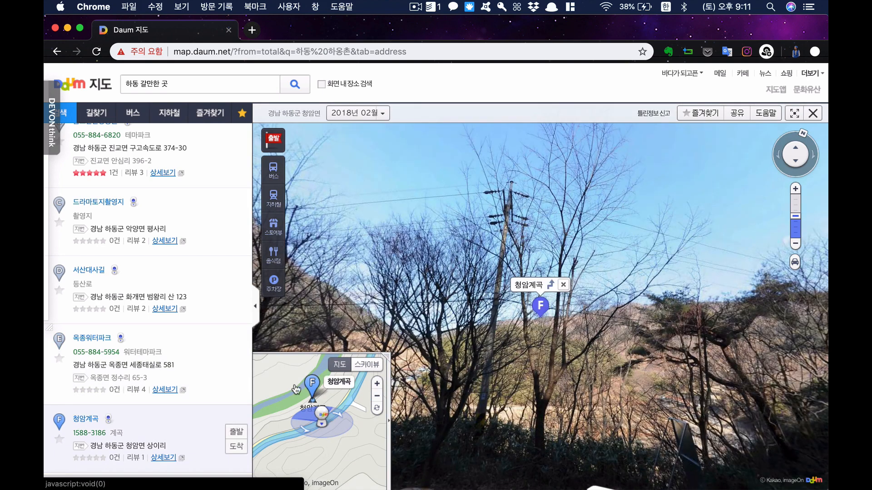
{"action": "left_click_drag", "start_coordinate": [543, 377], "coordinate": [504, 275]}
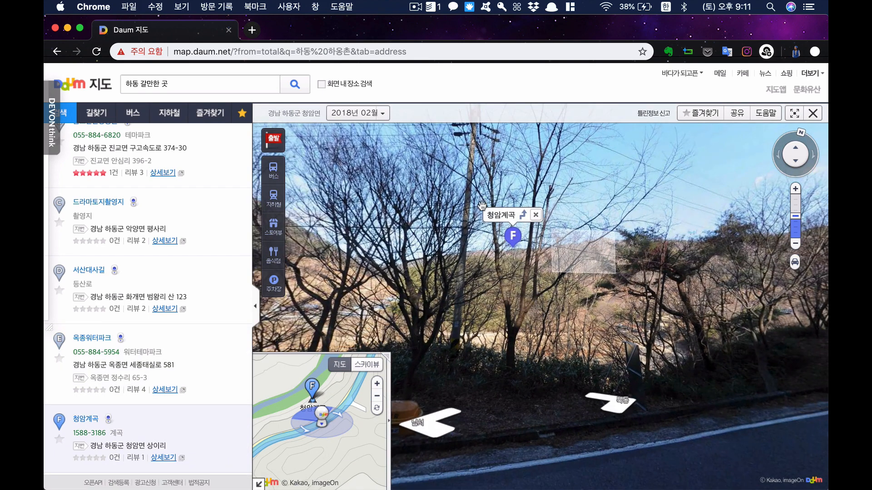
{"action": "left_click_drag", "start_coordinate": [482, 207], "coordinate": [291, 141]}
{"action": "mouse_move", "coordinate": [273, 134]}
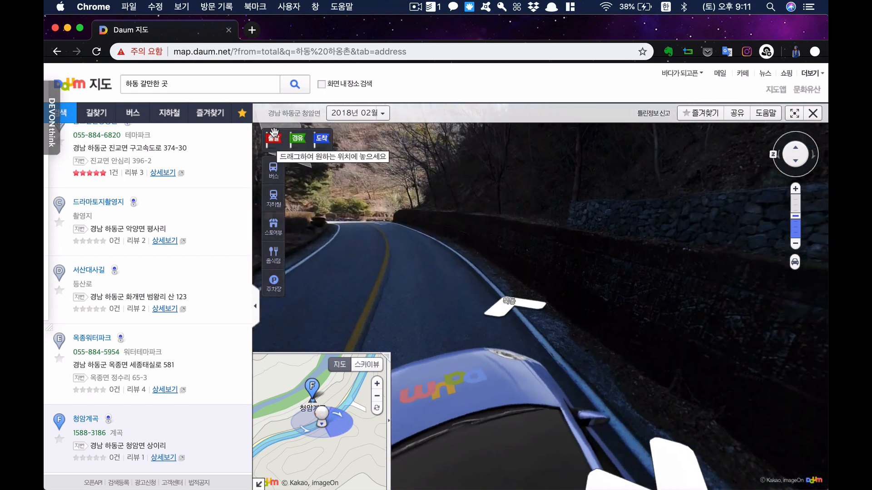
{"action": "left_click_drag", "start_coordinate": [345, 191], "coordinate": [264, 254]}
Step: Open the road view of 동정호 from the results and look around the reservoir and the path beside it
{"action": "scroll", "coordinate": [160, 349], "scroll_direction": "down", "scroll_amount": 3}
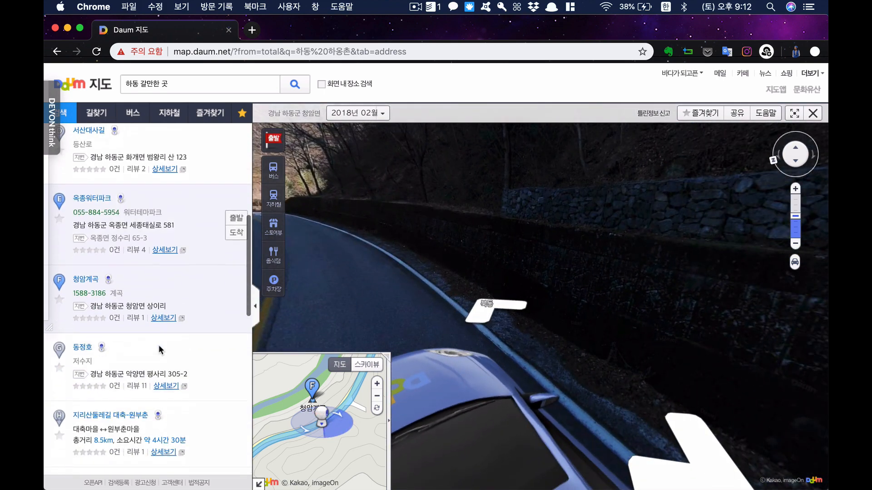
{"action": "left_click", "coordinate": [102, 349]}
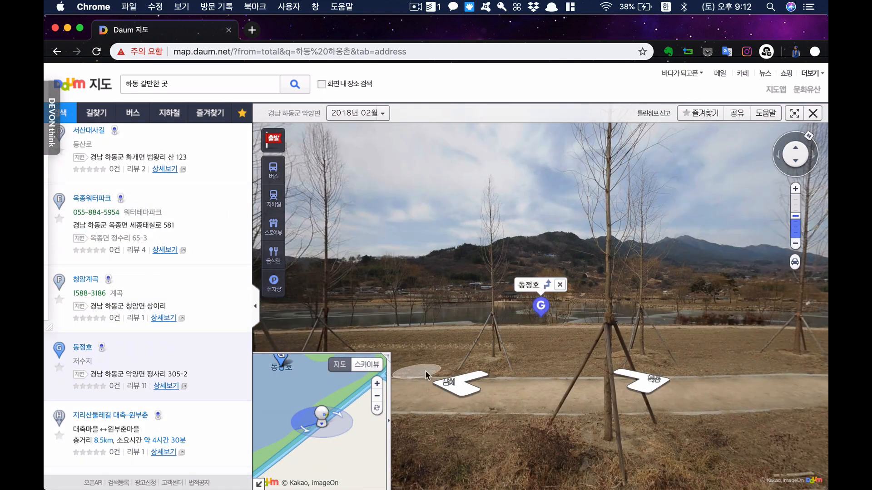
{"action": "left_click_drag", "start_coordinate": [447, 300], "coordinate": [655, 253]}
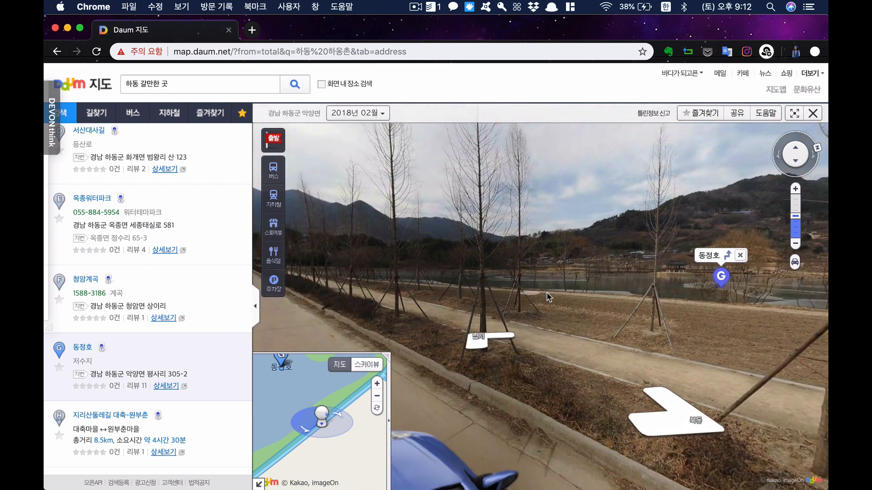
{"action": "left_click_drag", "start_coordinate": [548, 296], "coordinate": [611, 309]}
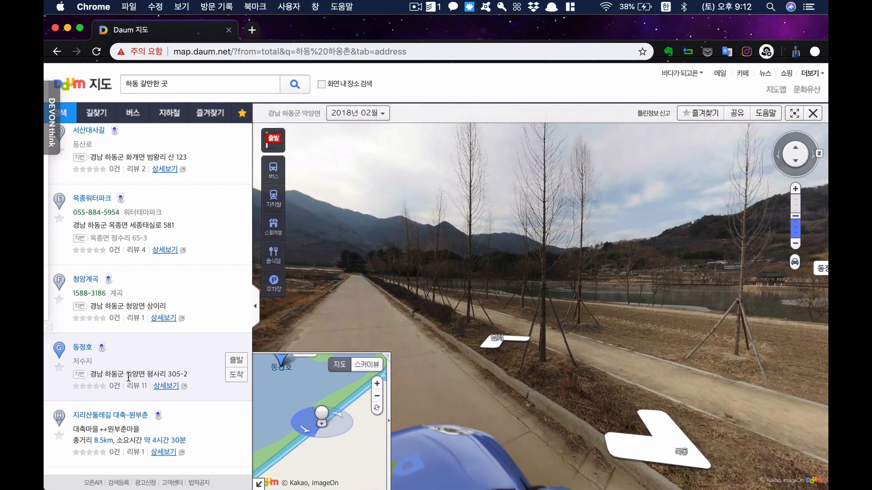
Step: Find 꽃단지 further down the attraction results and open its road view
{"action": "scroll", "coordinate": [128, 377], "scroll_direction": "down", "scroll_amount": 7}
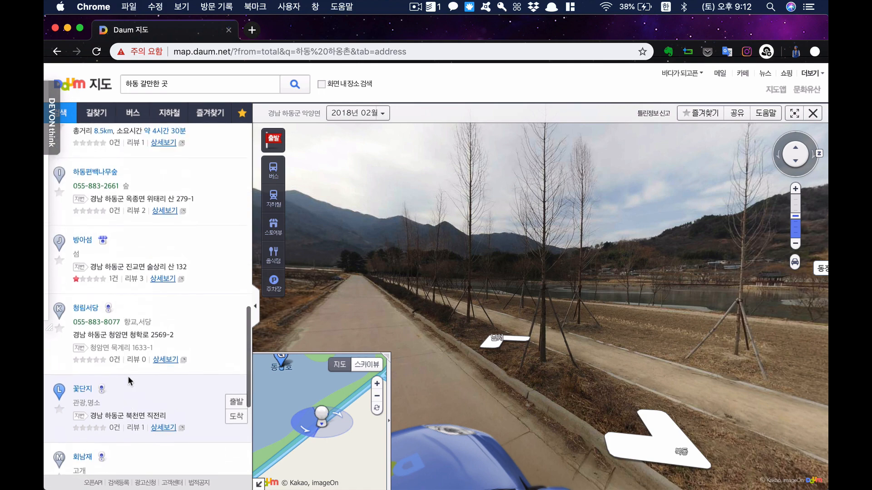
{"action": "scroll", "coordinate": [128, 377], "scroll_direction": "down", "scroll_amount": 3}
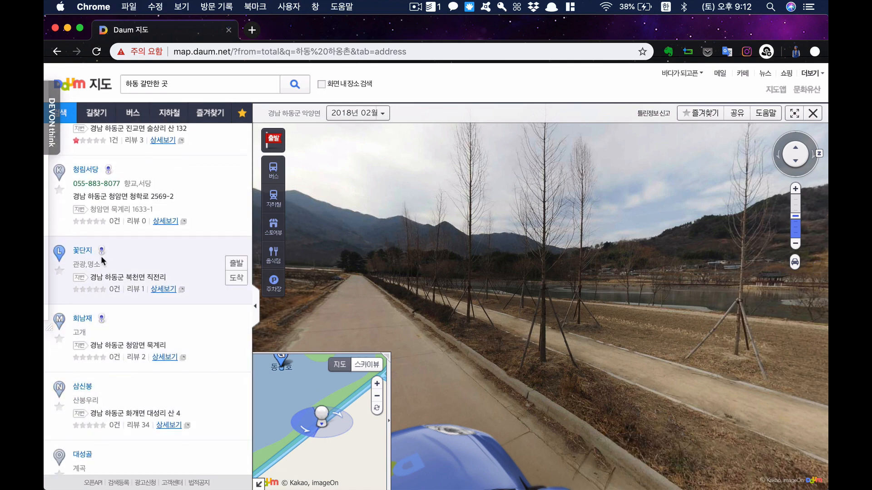
{"action": "left_click", "coordinate": [102, 252]}
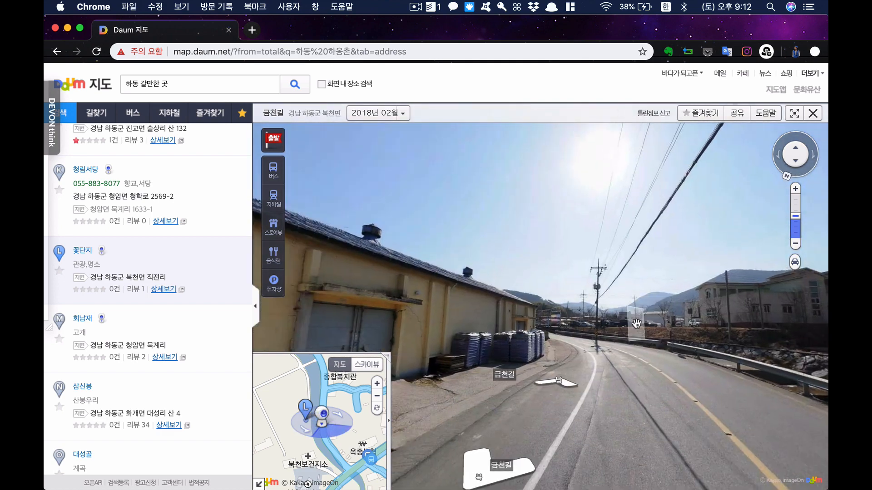
Step: Open the road view of 회남재 from the results and look along the mountain road
{"action": "scroll", "coordinate": [96, 431], "scroll_direction": "down", "scroll_amount": 3}
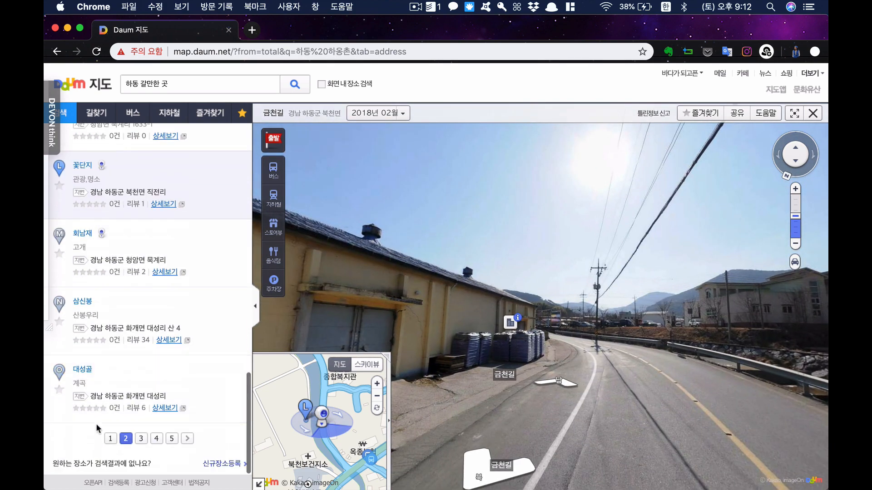
{"action": "left_click", "coordinate": [102, 234]}
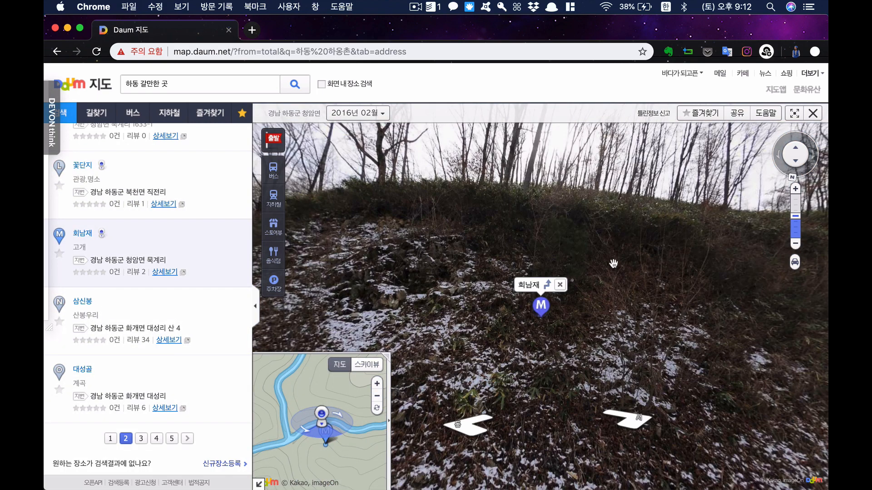
{"action": "left_click_drag", "start_coordinate": [613, 264], "coordinate": [759, 221]}
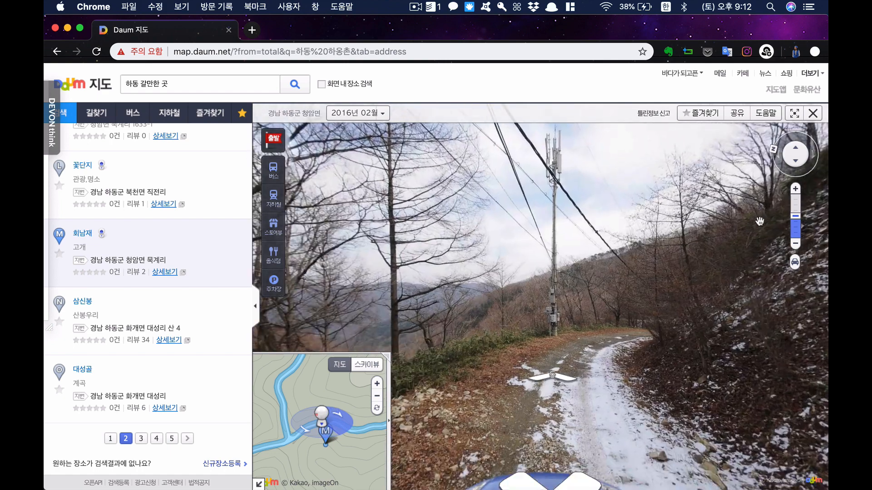
{"action": "left_click", "coordinate": [607, 290]}
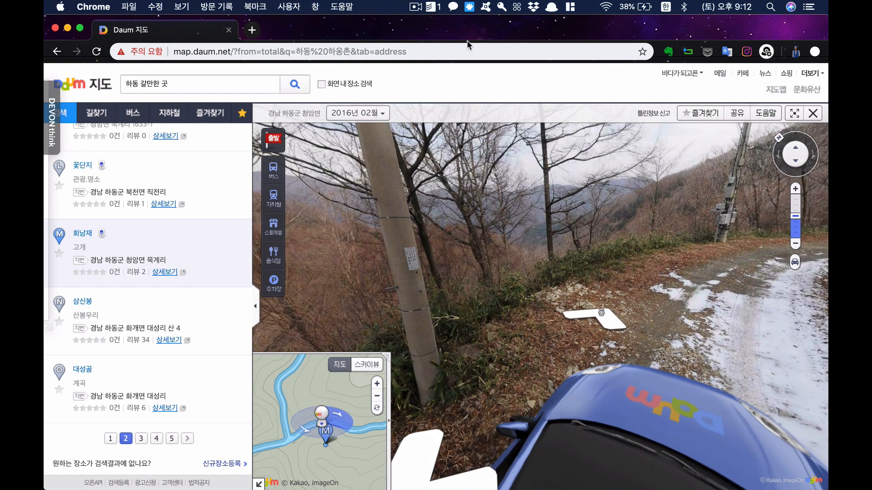
Step: Switch to Notes and review the 하동 travel note from the 맛집 section back up through 숙박 to the attractions
{"action": "key", "text": "super+Tab"}
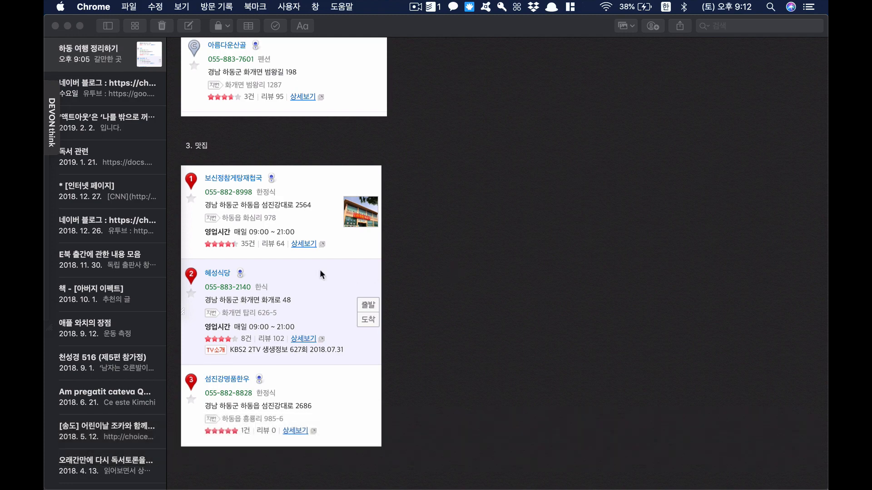
{"action": "scroll", "coordinate": [319, 269], "scroll_direction": "up", "scroll_amount": 10}
{"action": "scroll", "coordinate": [277, 198], "scroll_direction": "up", "scroll_amount": 10}
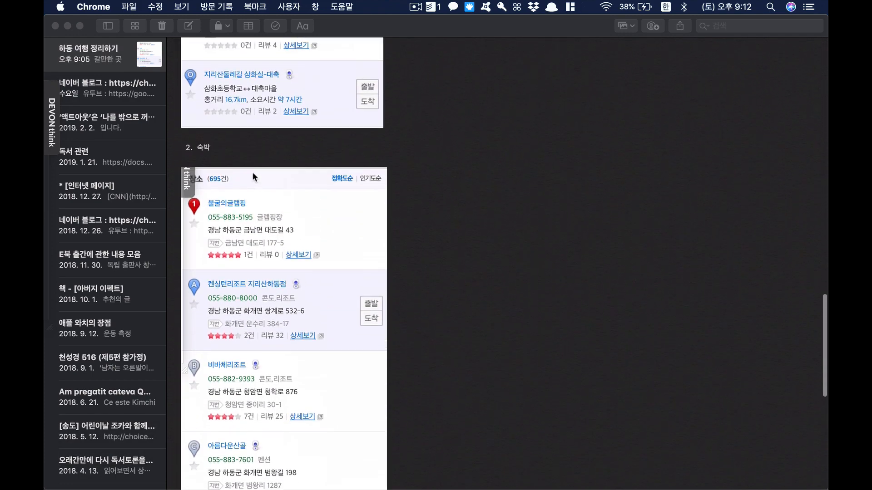
{"action": "scroll", "coordinate": [243, 271], "scroll_direction": "up", "scroll_amount": 4}
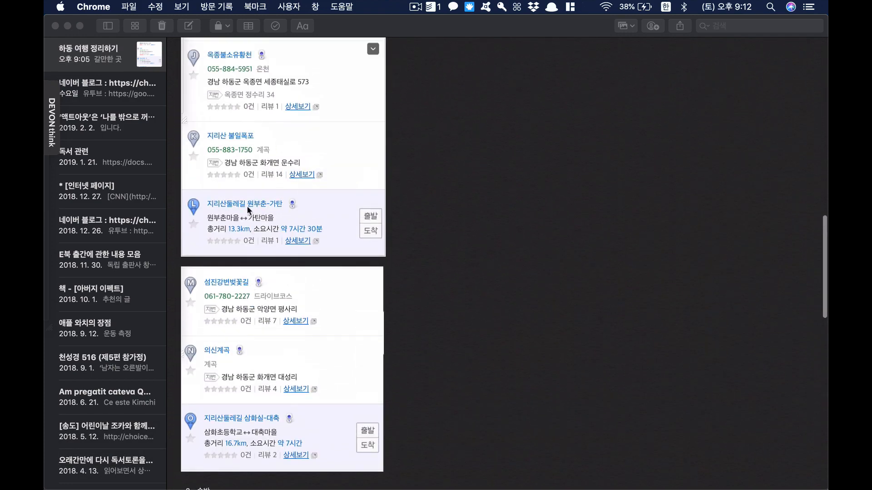
{"action": "scroll", "coordinate": [247, 206], "scroll_direction": "up", "scroll_amount": 15}
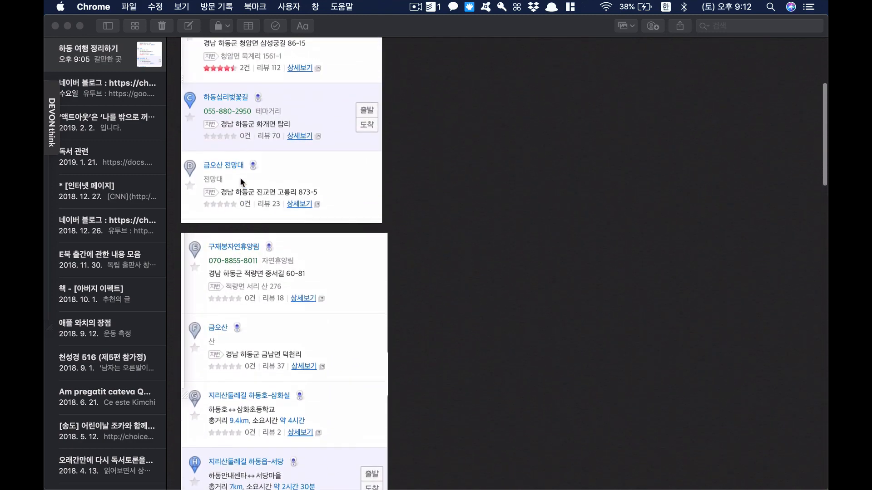
Step: Switch to DEVONthink, close the open restaurant blog page, and open the 겨울 하동여행 bookmark from the Inbox
{"action": "key", "text": "super+Tab"}
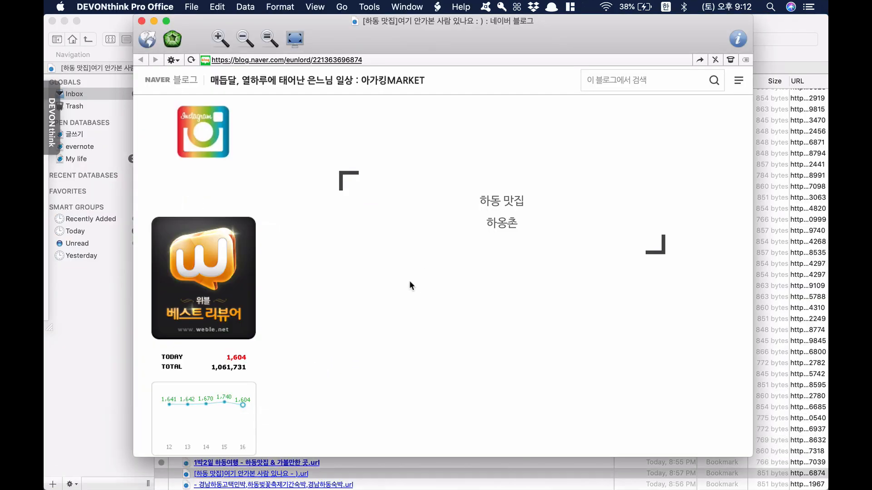
{"action": "key", "text": "super+w"}
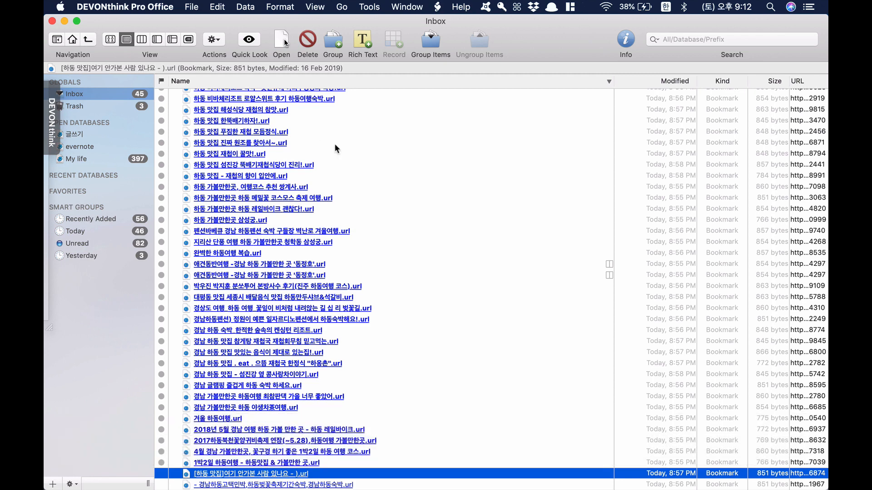
{"action": "scroll", "coordinate": [278, 382], "scroll_direction": "down", "scroll_amount": 2}
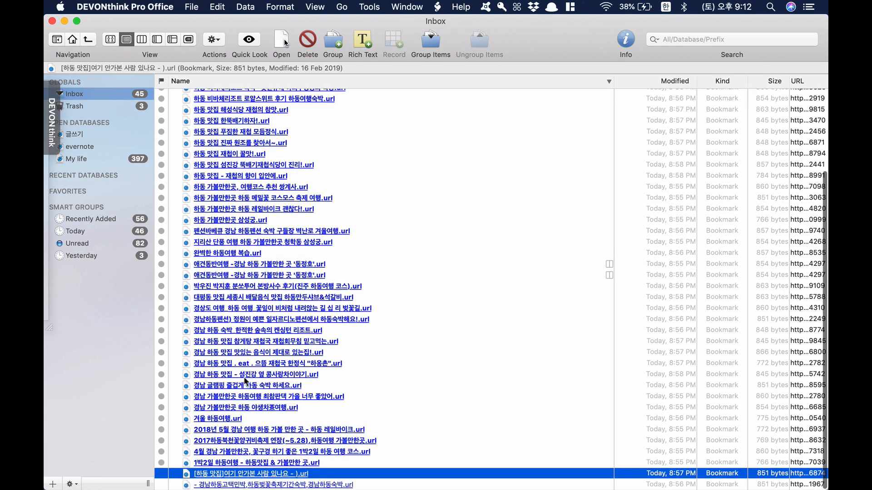
{"action": "double_click", "coordinate": [223, 417]}
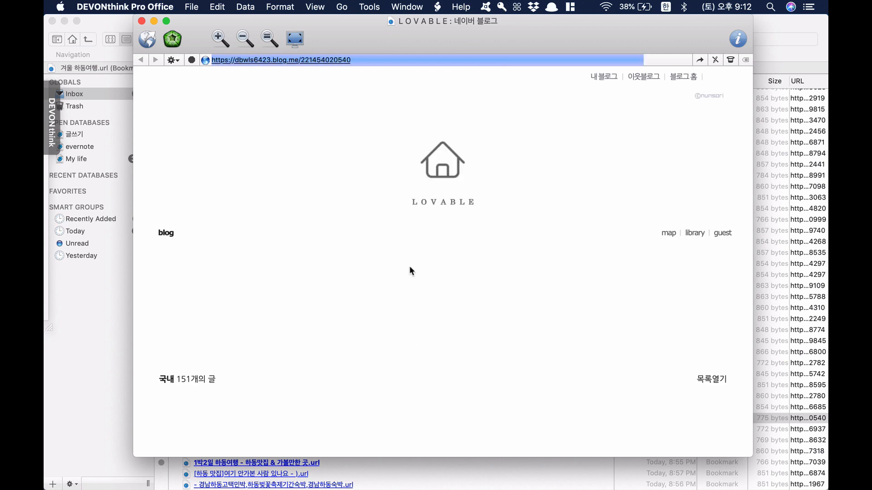
Step: Read through the 겨울 하동여행 blog post, examining its photos and captions about the trip, pension and food
{"action": "scroll", "coordinate": [410, 271], "scroll_direction": "down", "scroll_amount": 10}
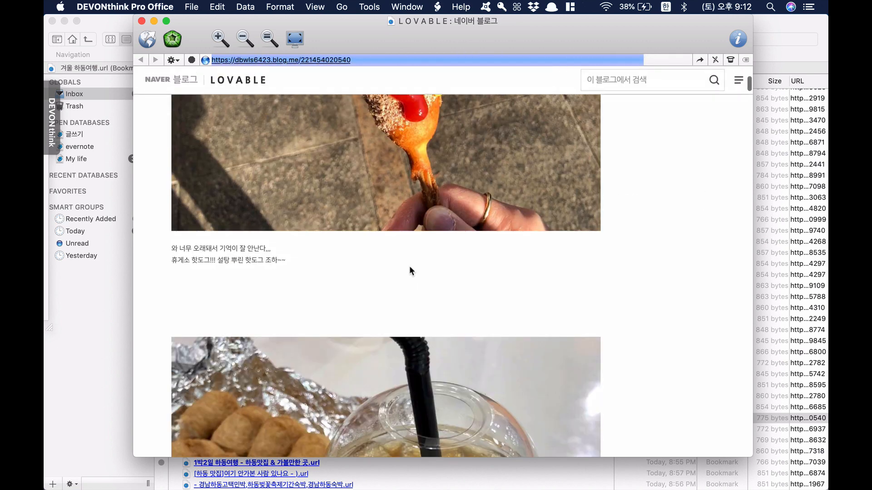
{"action": "scroll", "coordinate": [410, 271], "scroll_direction": "down", "scroll_amount": 15}
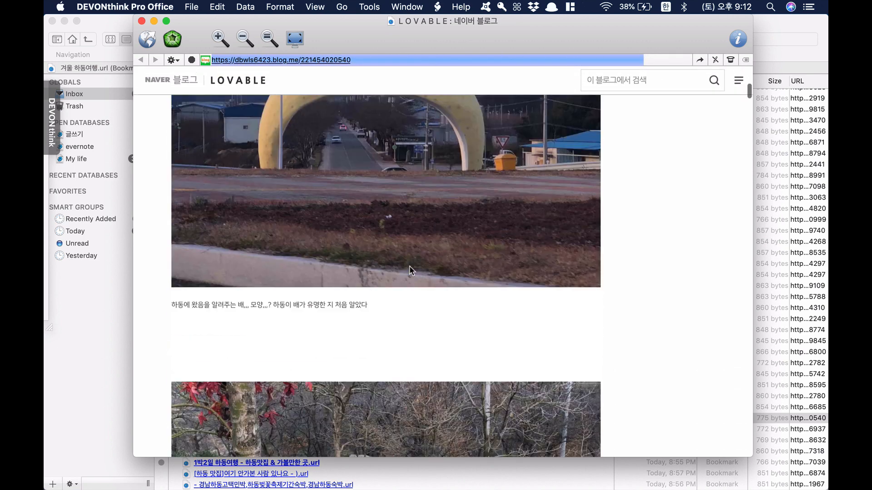
{"action": "scroll", "coordinate": [411, 271], "scroll_direction": "down", "scroll_amount": 10}
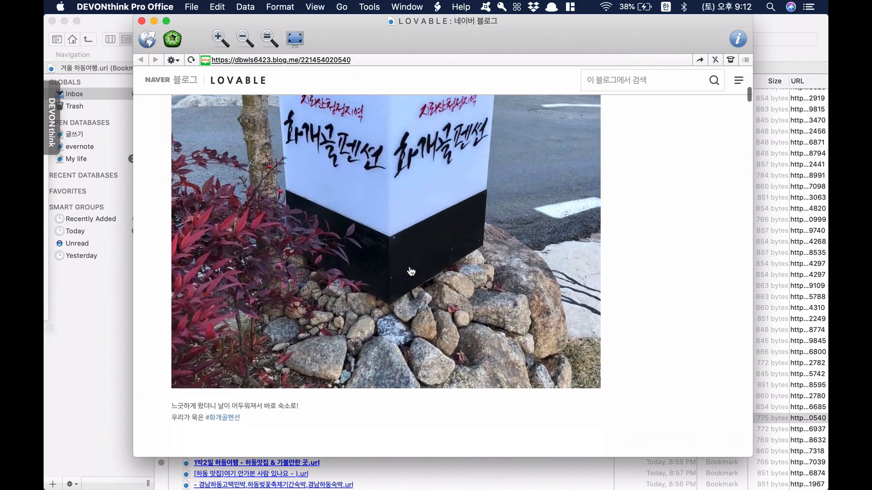
{"action": "scroll", "coordinate": [411, 271], "scroll_direction": "down", "scroll_amount": 15}
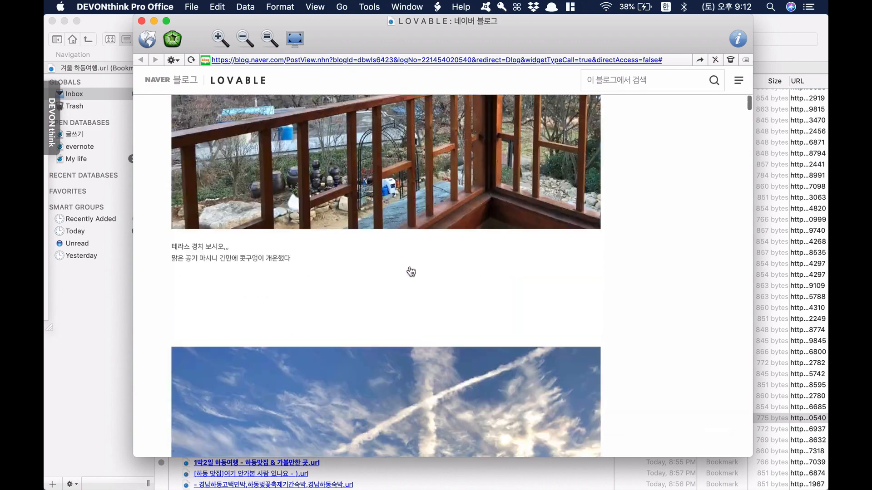
{"action": "scroll", "coordinate": [410, 271], "scroll_direction": "down", "scroll_amount": 15}
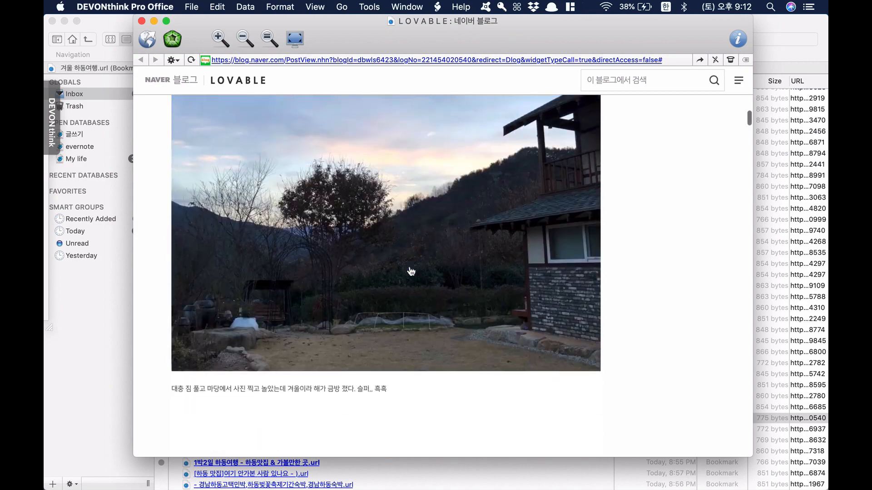
{"action": "scroll", "coordinate": [411, 271], "scroll_direction": "down", "scroll_amount": 15}
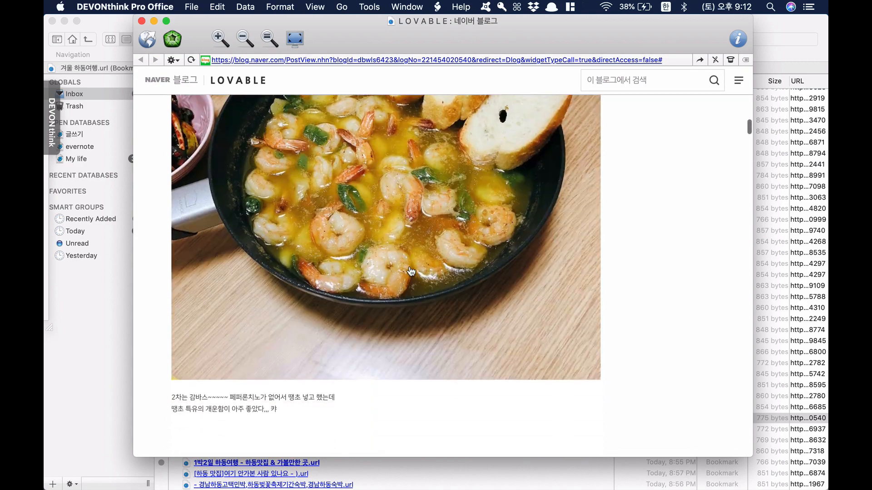
{"action": "scroll", "coordinate": [411, 271], "scroll_direction": "down", "scroll_amount": 15}
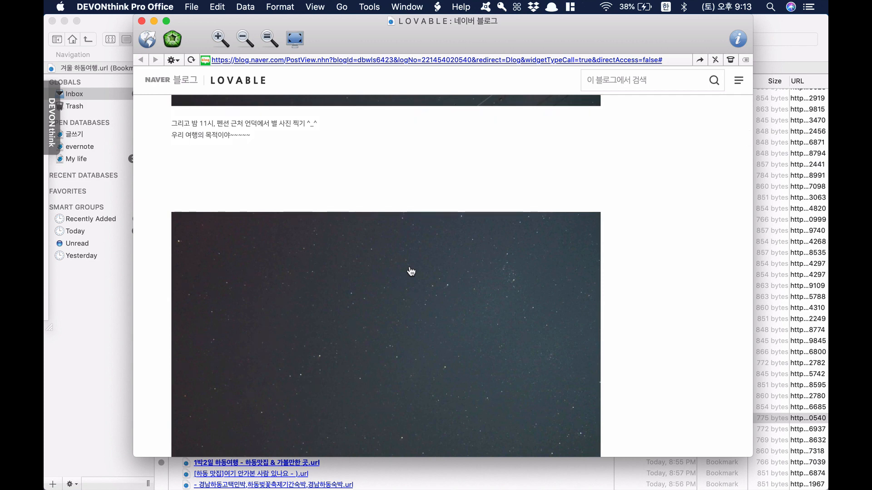
{"action": "scroll", "coordinate": [411, 271], "scroll_direction": "down", "scroll_amount": 4}
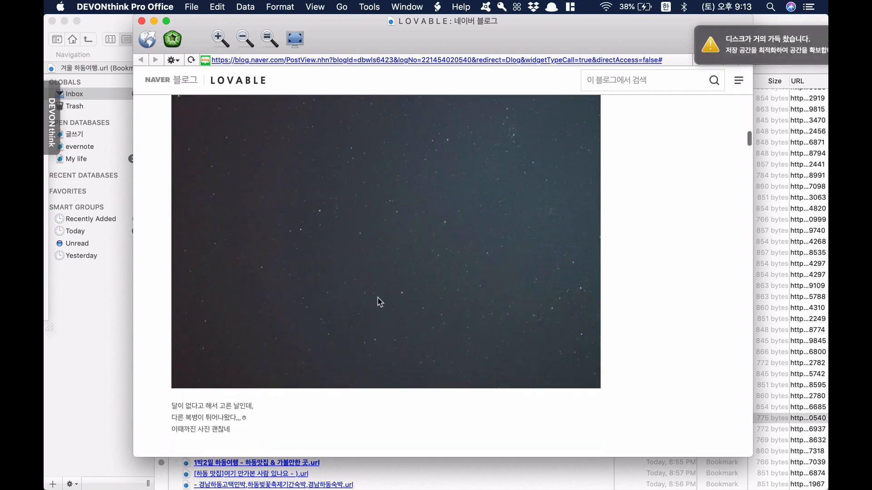
{"action": "scroll", "coordinate": [379, 302], "scroll_direction": "down", "scroll_amount": 3}
Step: Dismiss the disk space notification and close the blog page and the Inbox window
{"action": "left_click", "coordinate": [795, 37]}
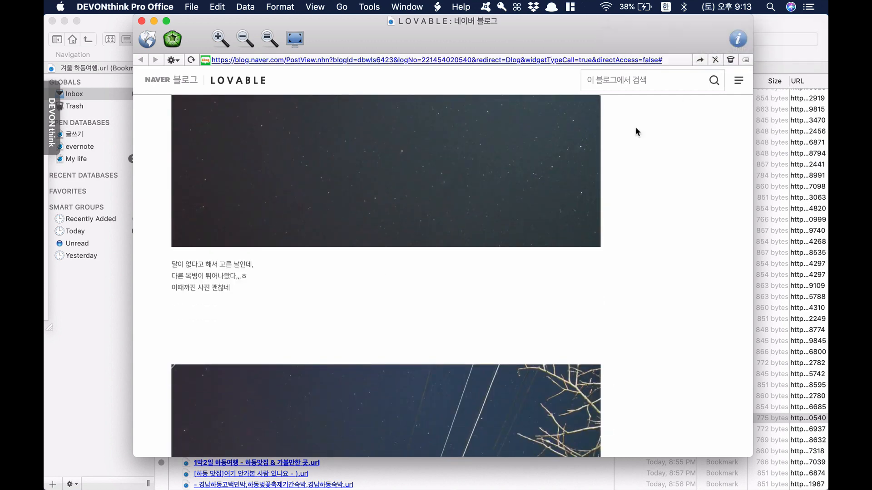
{"action": "key", "text": "cmd+w"}
{"action": "key", "text": "cmd+w"}
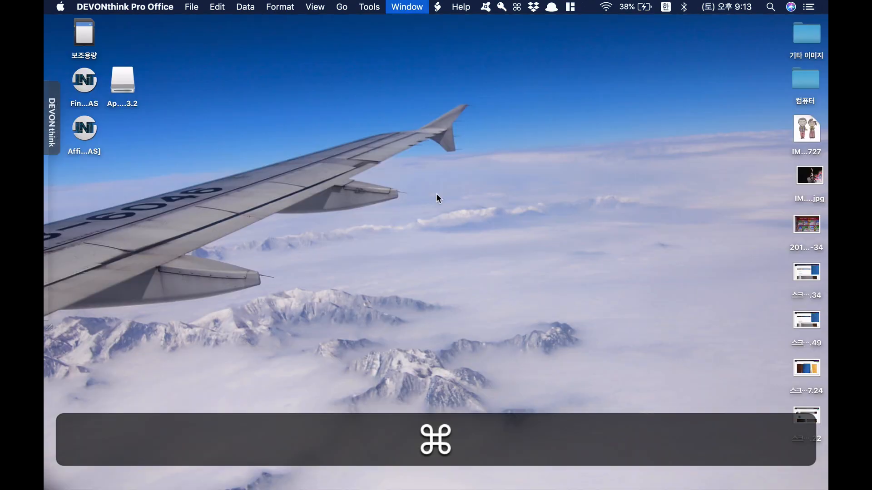